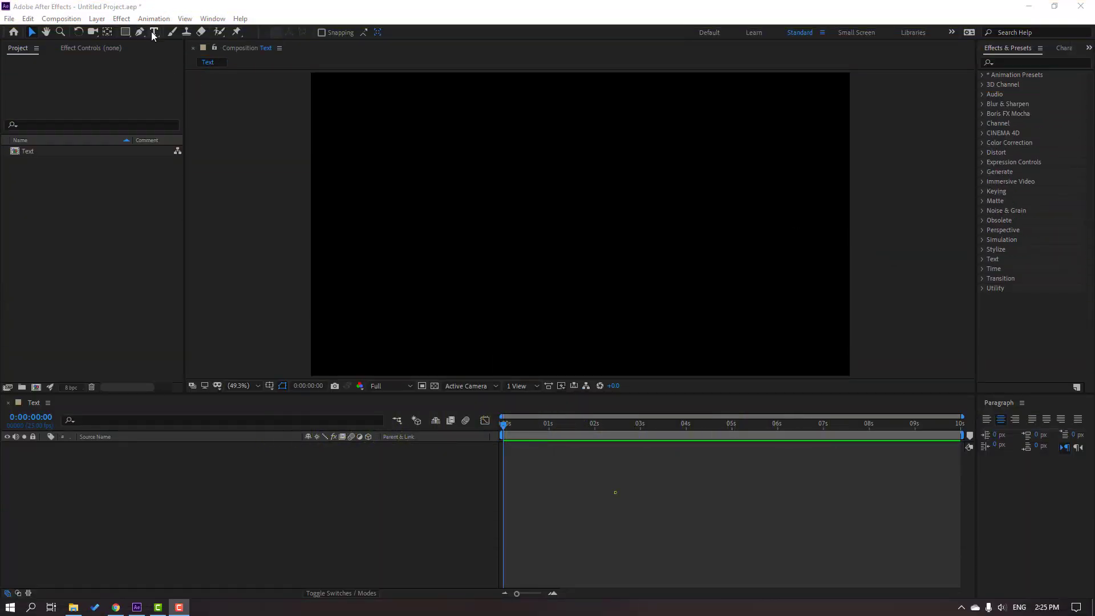
Step: Add a text layer of five asterisks in the Text composition and nudge it right and down
left_click(155, 32)
left_click(426, 184)
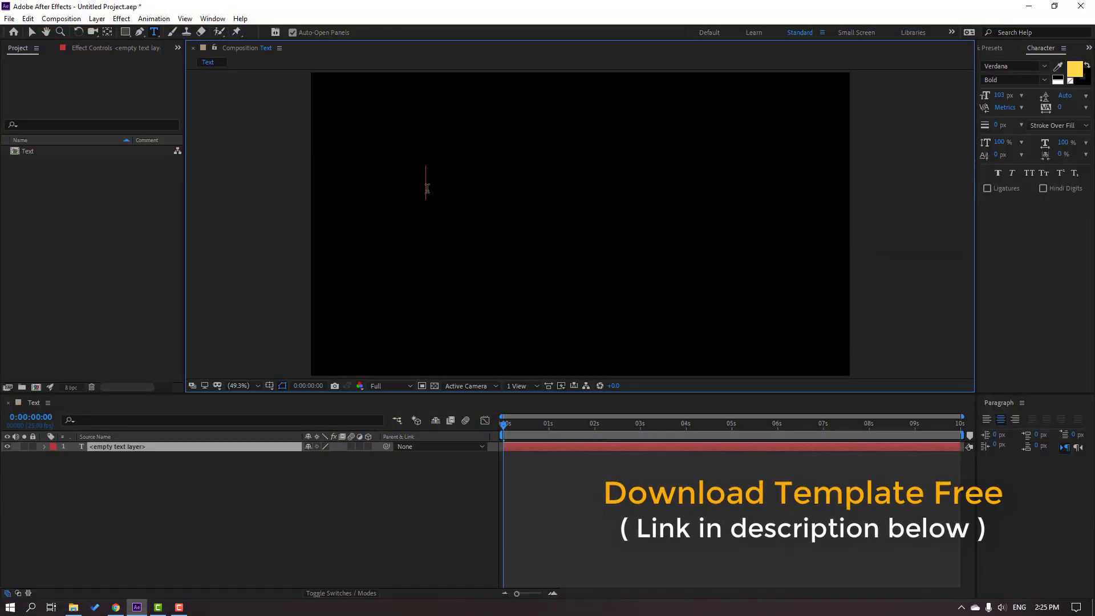
type("****")
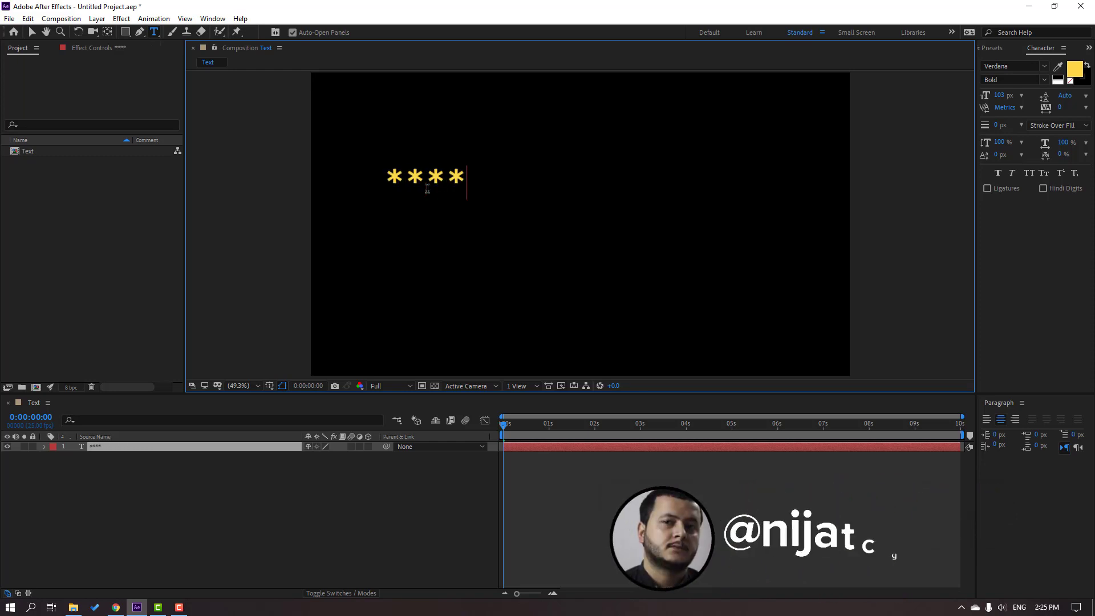
type("*")
left_click(31, 32)
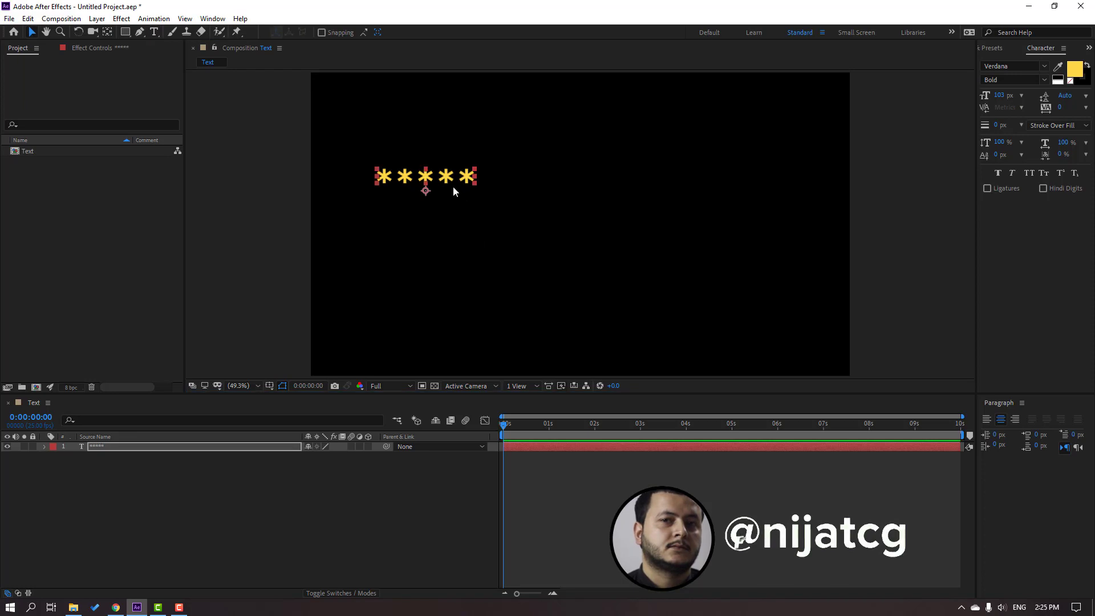
left_click_drag(451, 190, 519, 201)
Step: Centre the asterisks horizontally and vertically in the composition using the Align panel
left_click(208, 19)
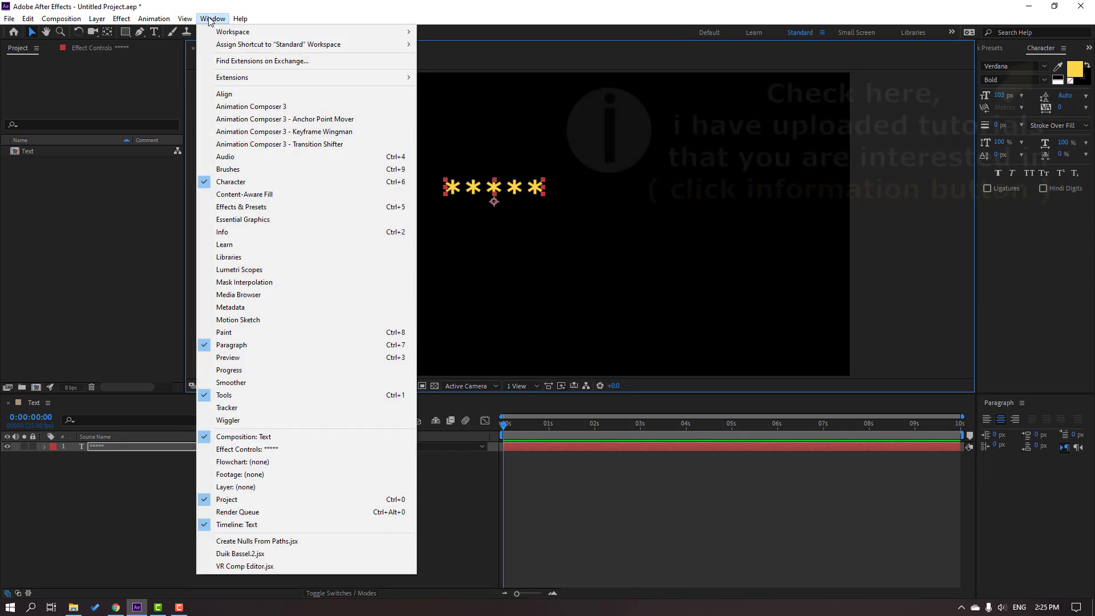
left_click(224, 94)
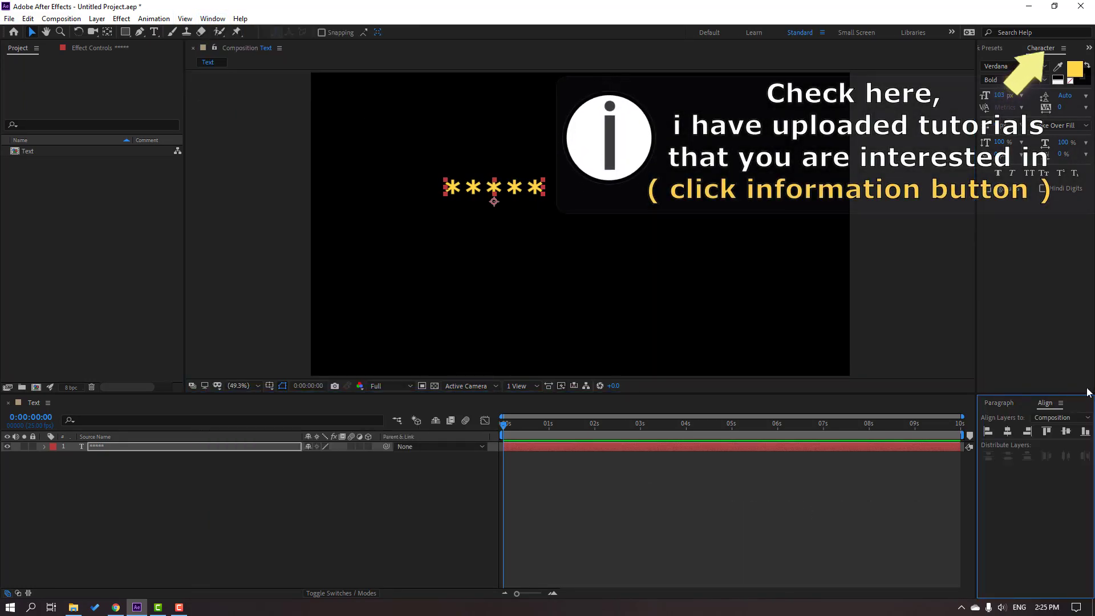
left_click(1008, 433)
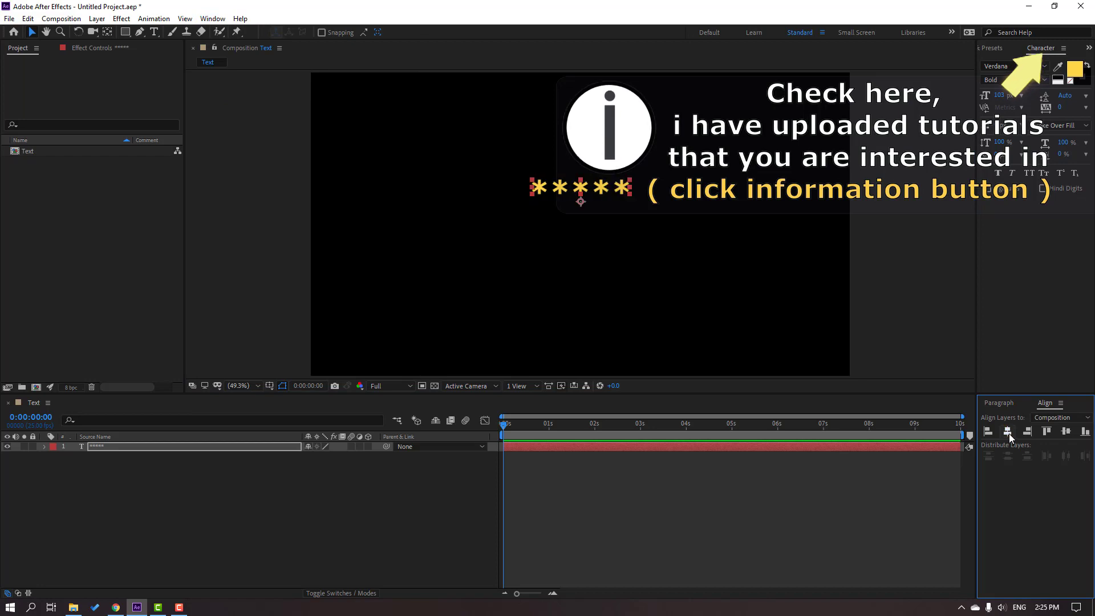
left_click(1070, 433)
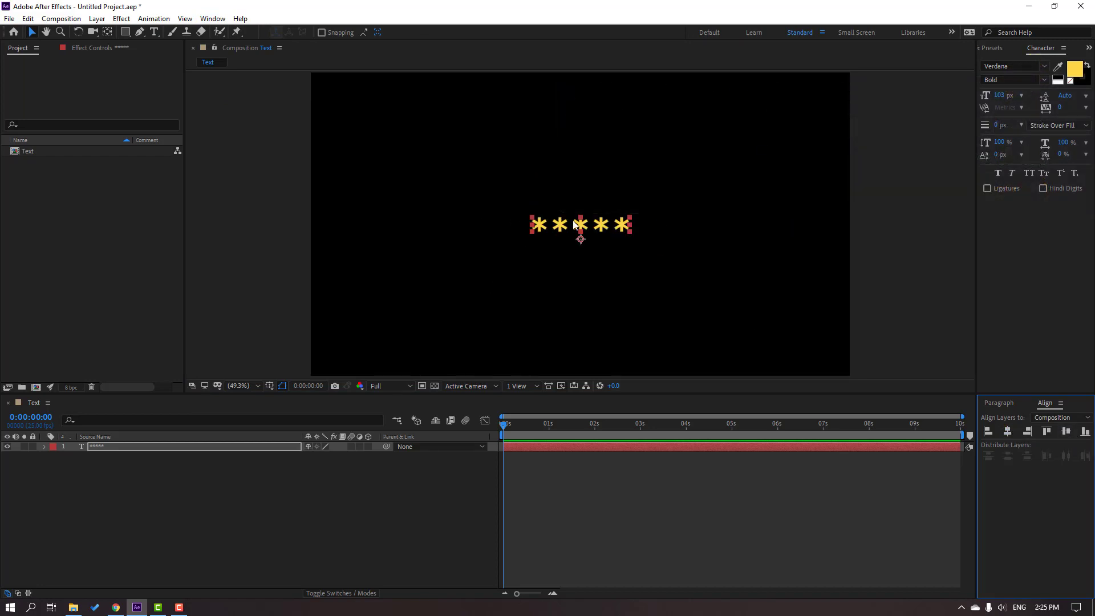
Step: Recolour the asterisk text from yellow to white (FFFFFF)
left_click(1074, 70)
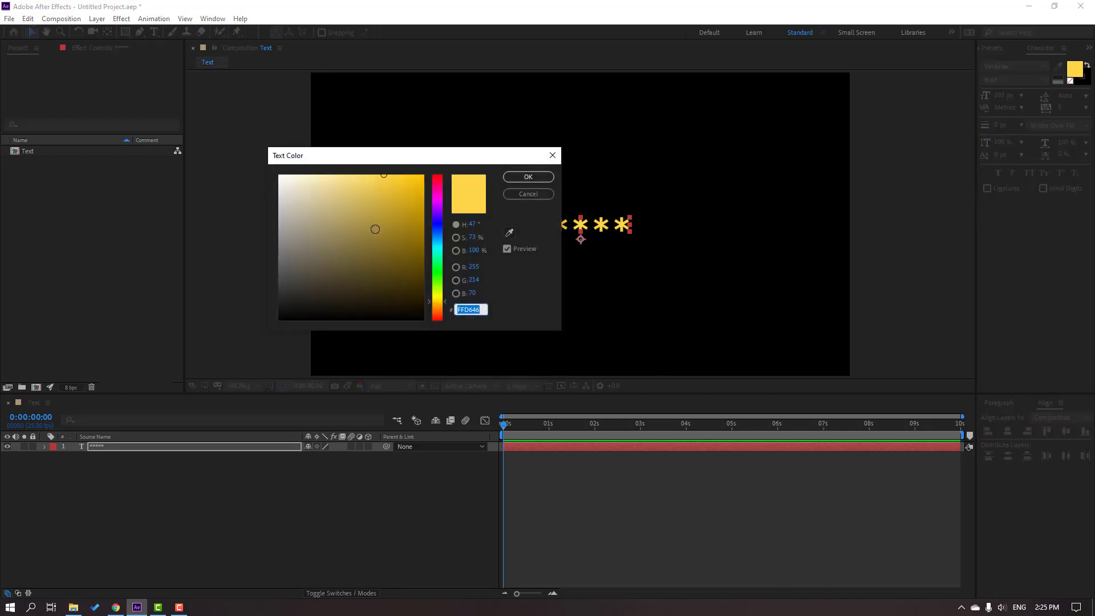
type("ffffff")
left_click(528, 177)
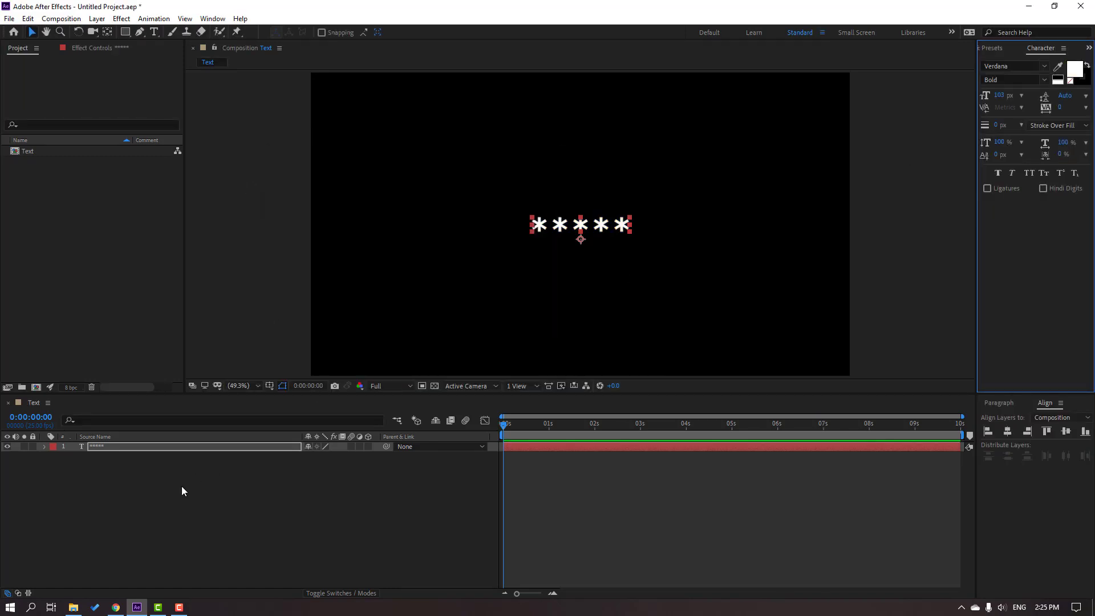
left_click(160, 493)
left_click(137, 445)
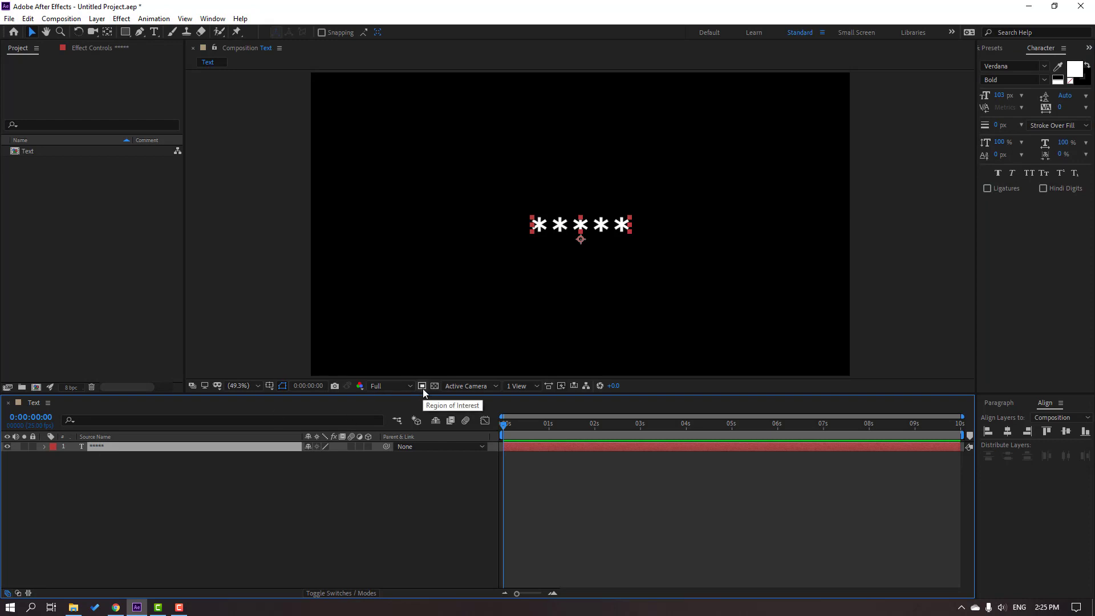
Step: Mark a region of interest tightly around the asterisks and crop the composition to it
left_click(422, 386)
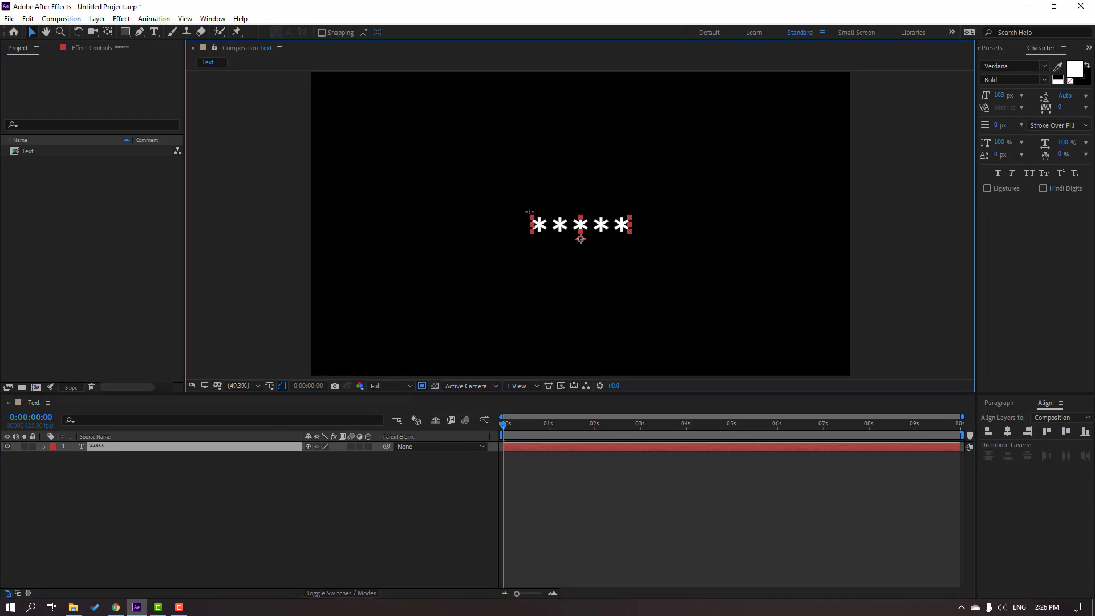
left_click_drag(521, 204, 641, 242)
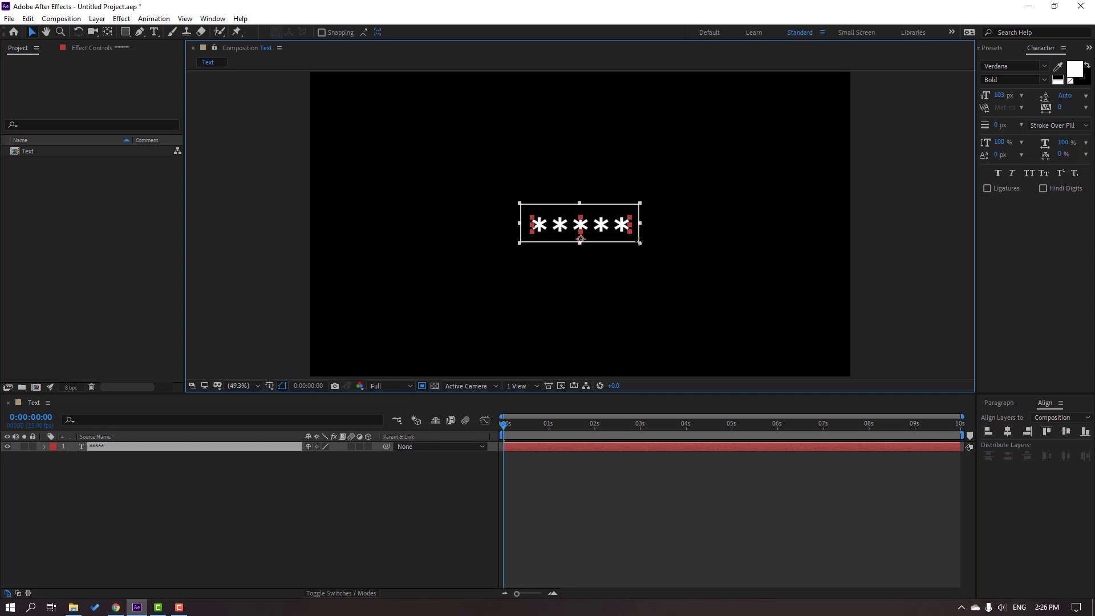
left_click(61, 18)
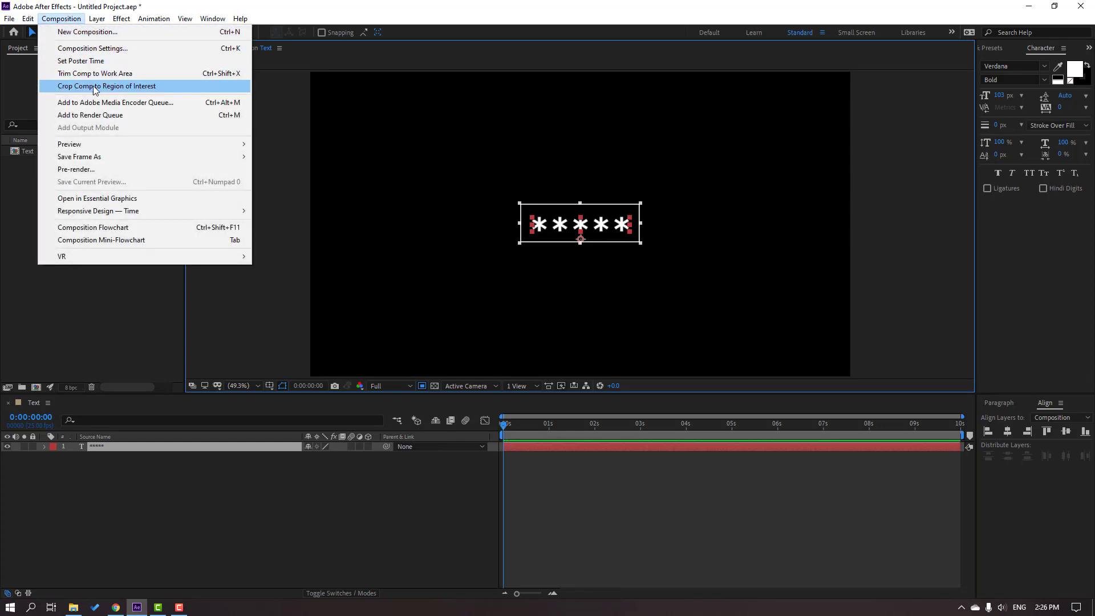
left_click(163, 87)
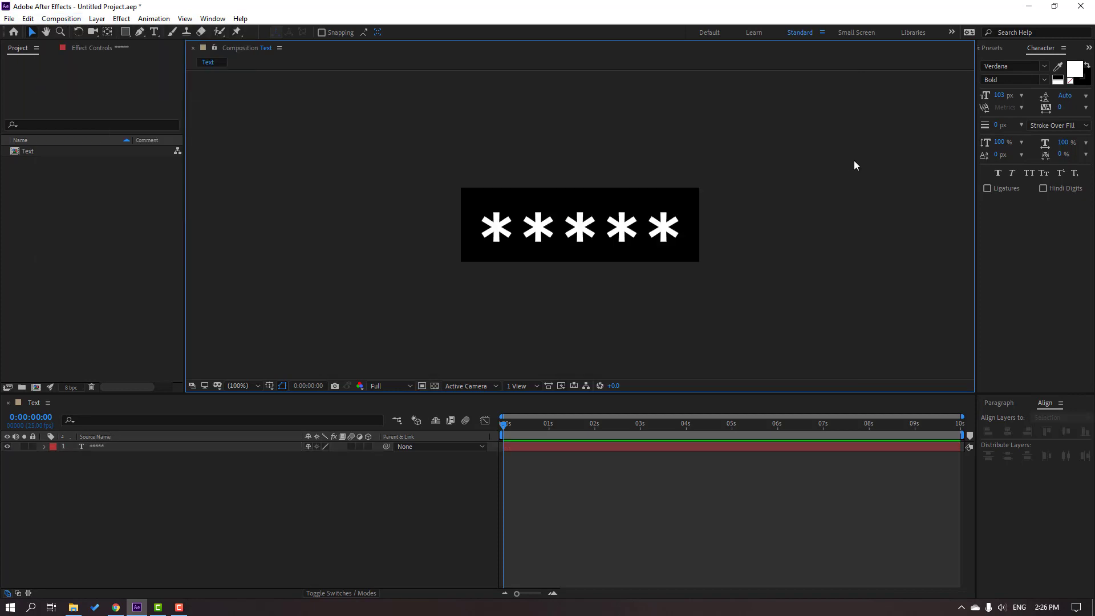
left_click(85, 447)
Step: Pre-compose the asterisk text layer into a new composition named 'stars'
left_click(85, 447)
right_click(99, 452)
left_click(135, 397)
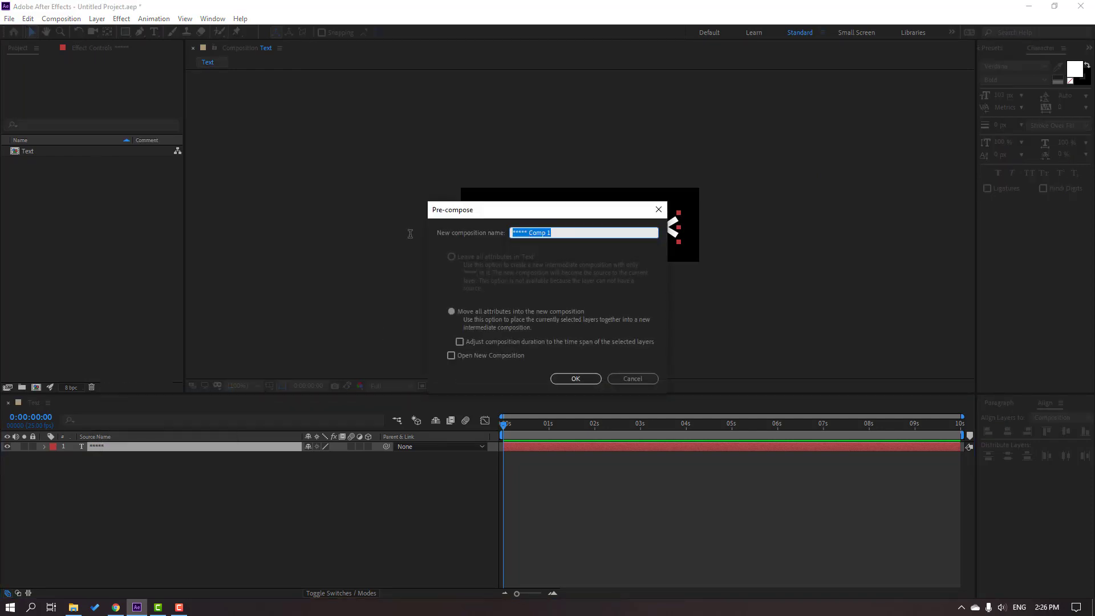
type("stars")
left_click(579, 379)
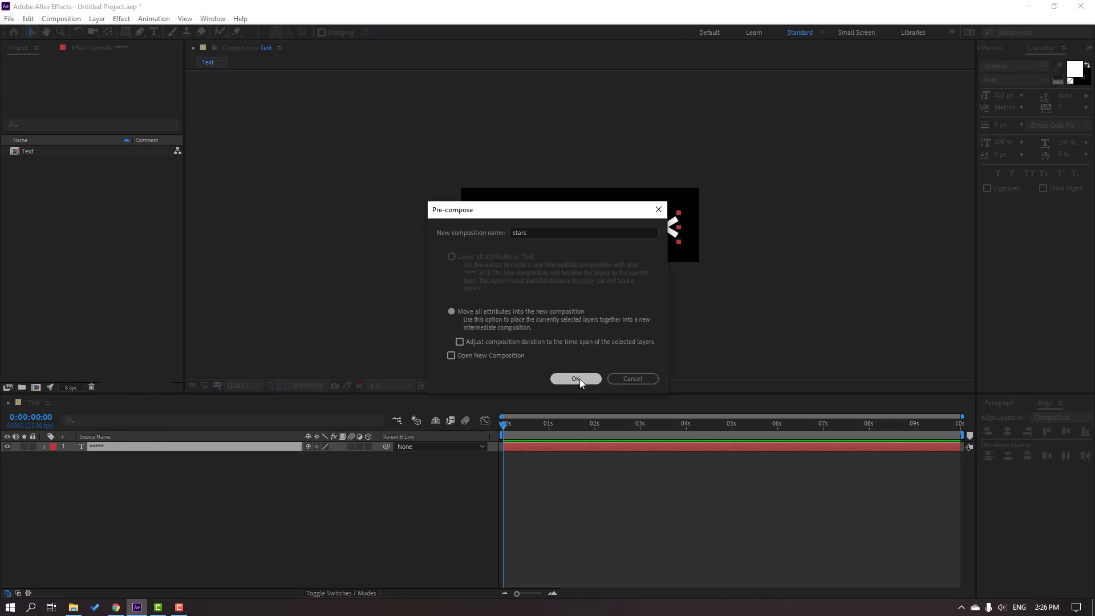
left_click(180, 530)
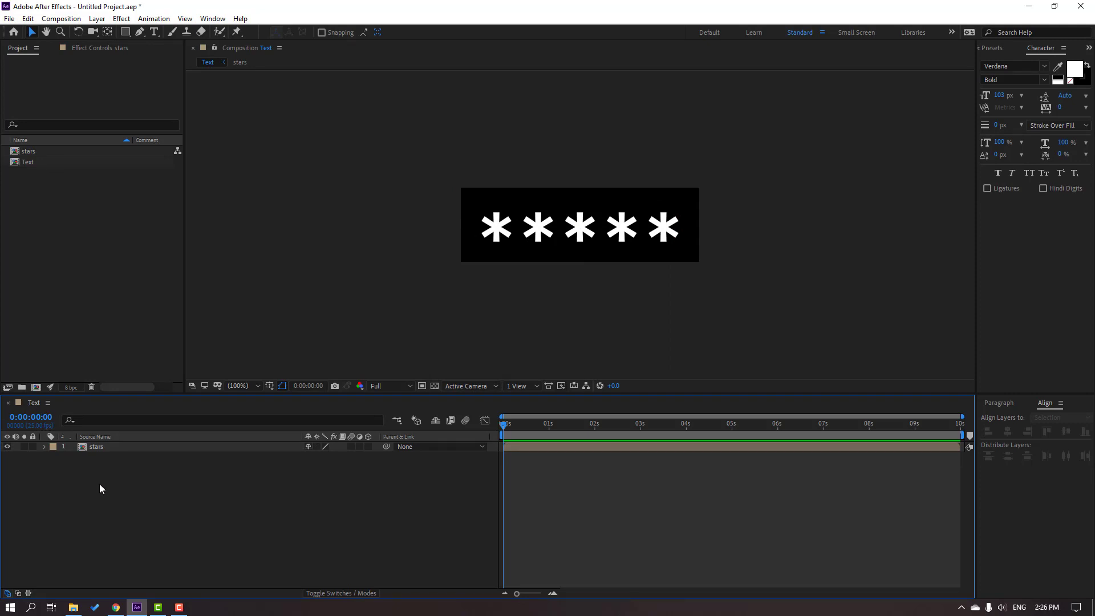
Step: Set the Text composition size to 1920 wide by 1080 high in Composition Settings
right_click(128, 480)
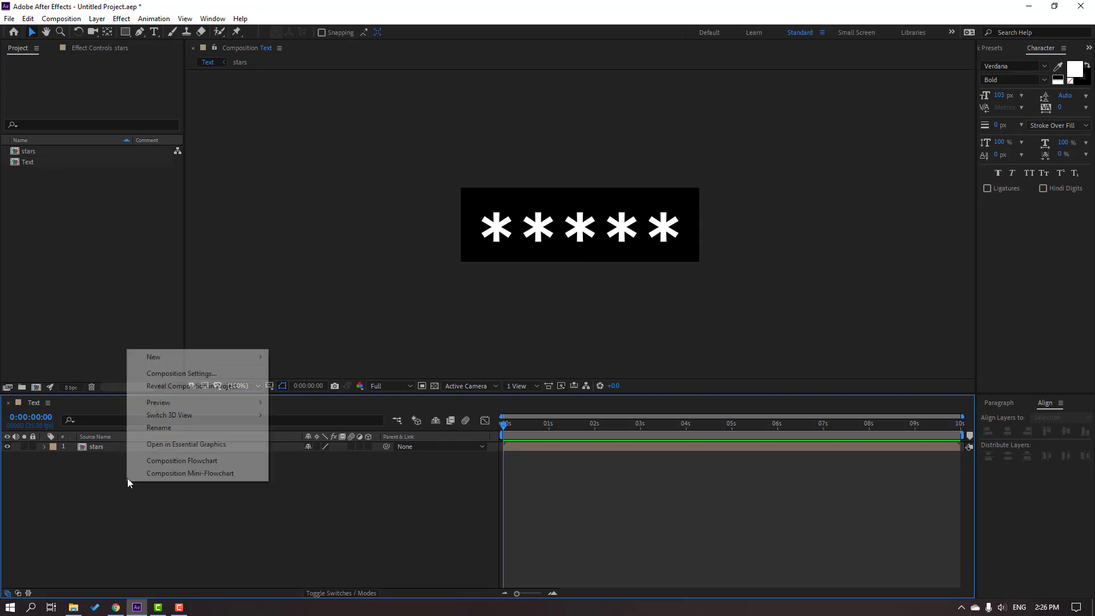
left_click(220, 374)
left_click(613, 238)
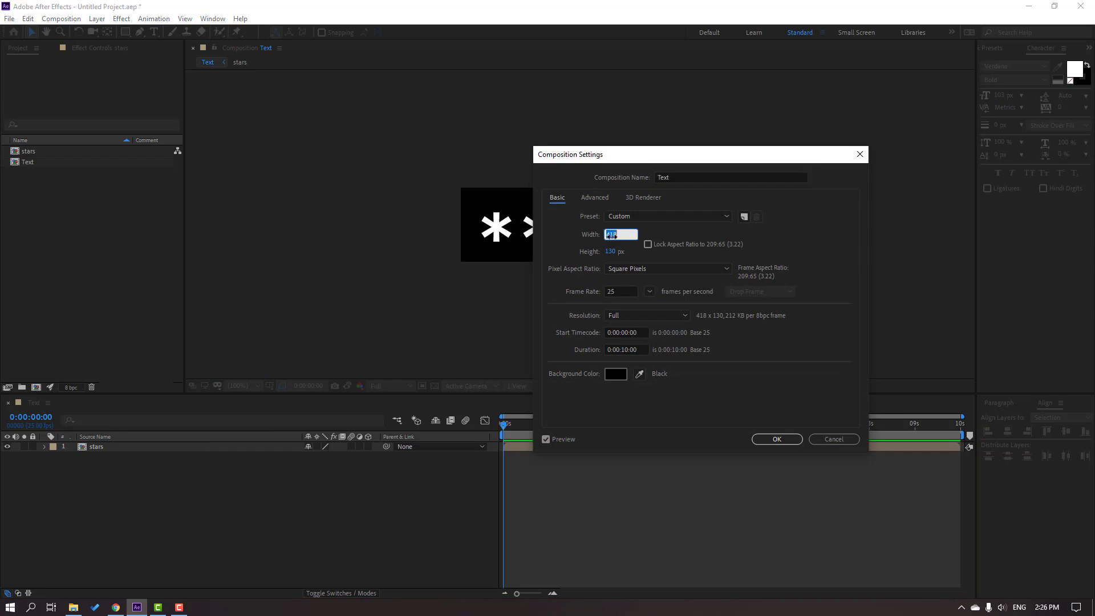
type("4")
type("920")
key("Tab")
type("1080")
key("Tab")
left_click(777, 439)
scroll(442, 274, "down", 2)
scroll(442, 275, "up", 2)
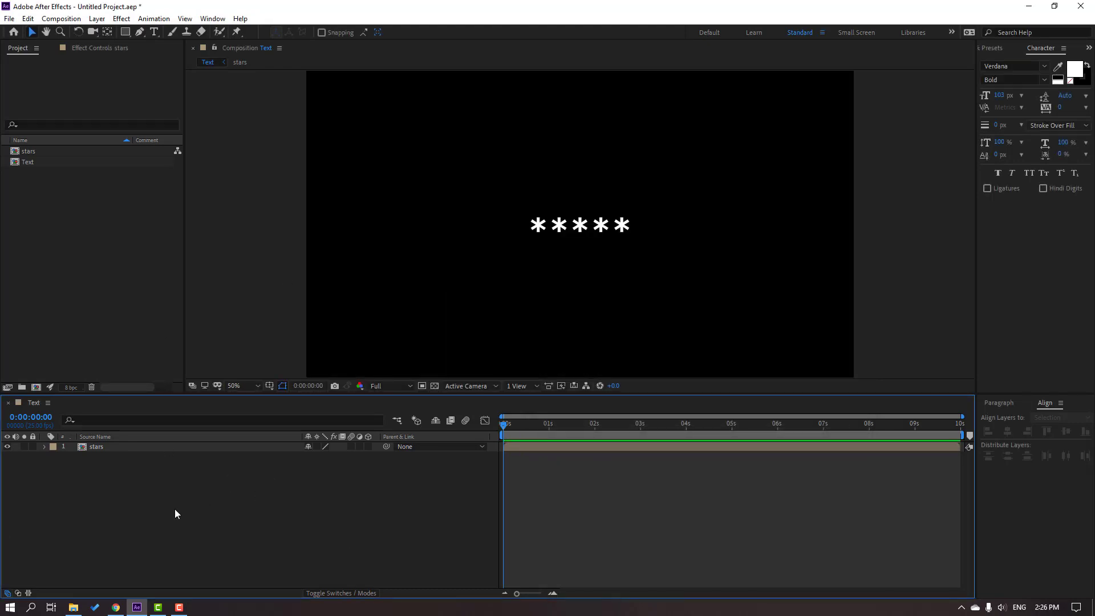
Step: Find CC RepeTile in Effects & Presets and apply it to the stars layer
left_click(991, 48)
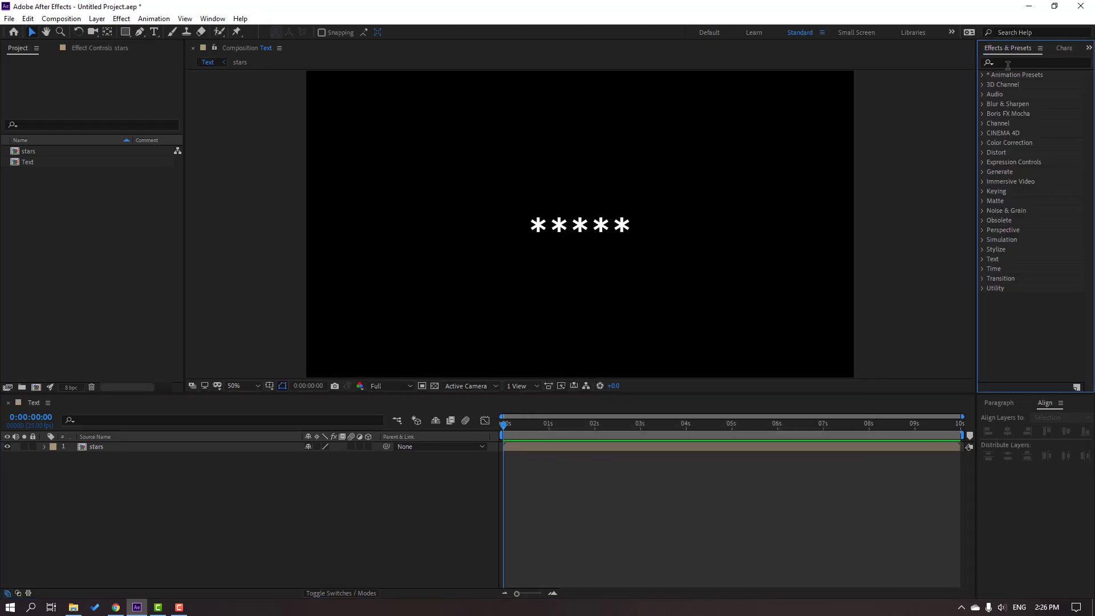
left_click(1015, 62)
type("re")
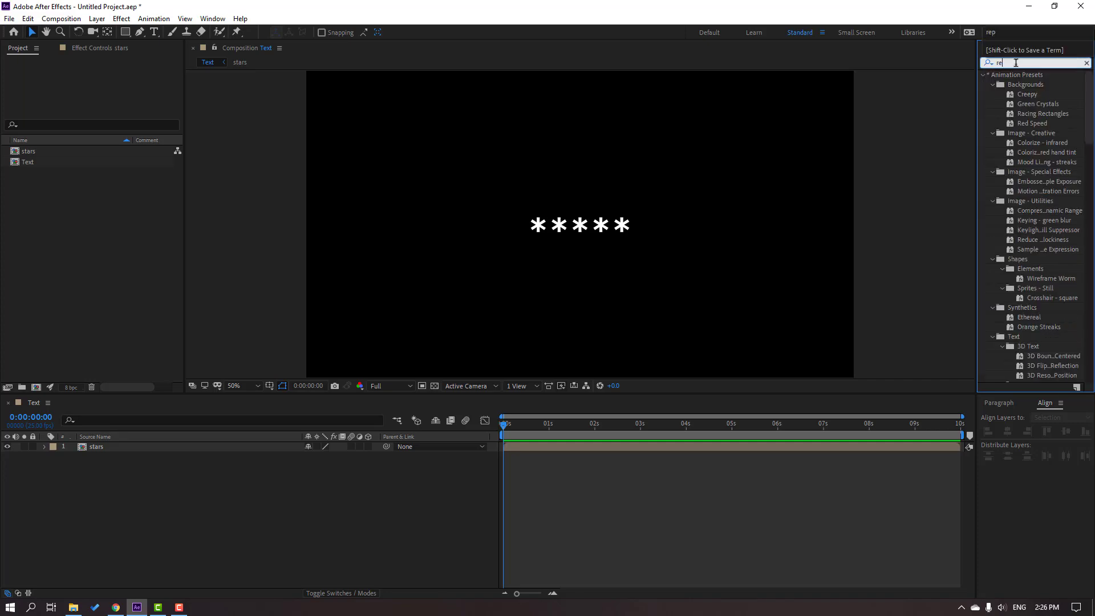
type("p")
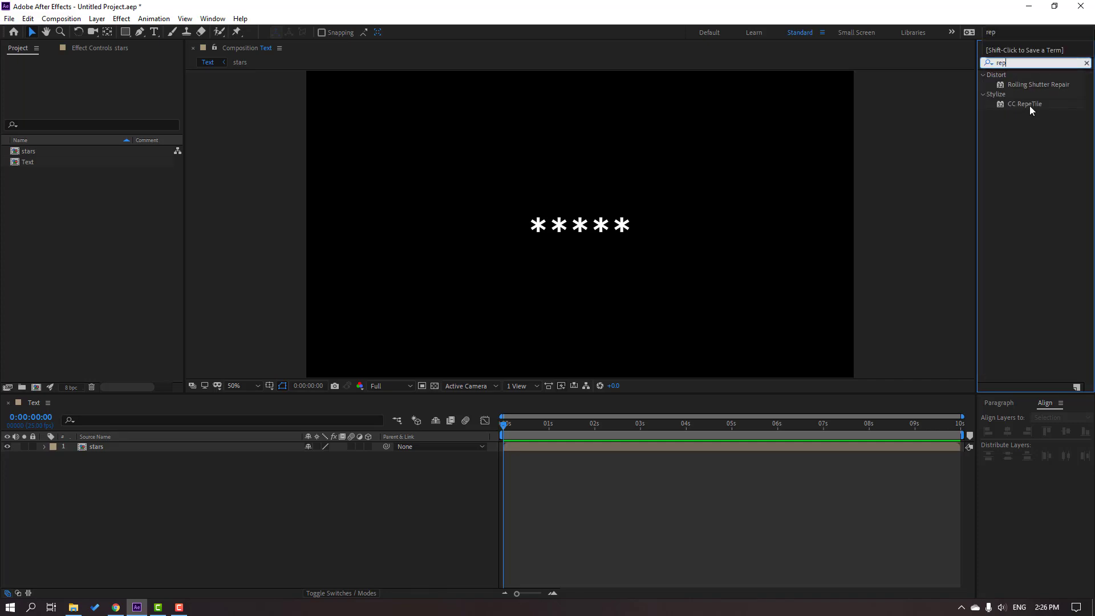
left_click(1029, 105)
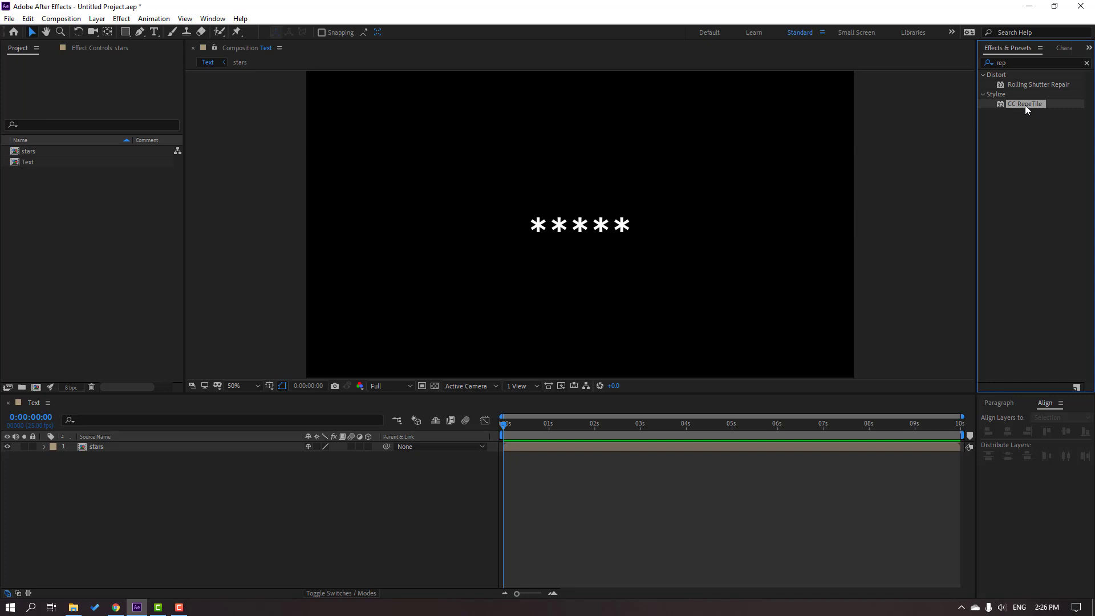
left_click_drag(1025, 104, 90, 449)
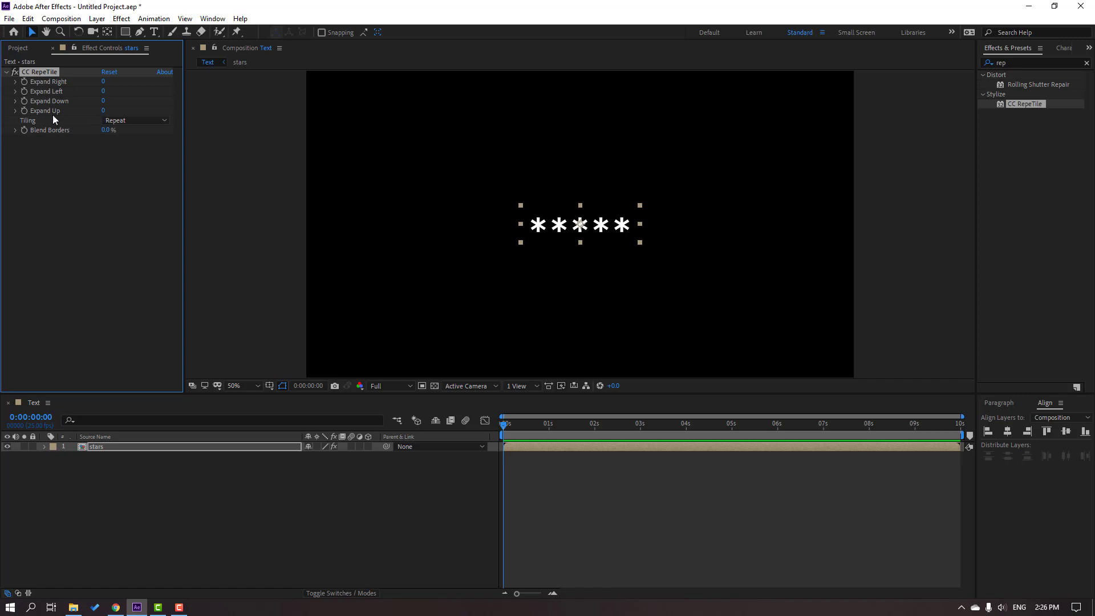
Step: Set CC RepeTile Expand Up and Expand Down to 600
left_click(104, 110)
type("400")
key("Return")
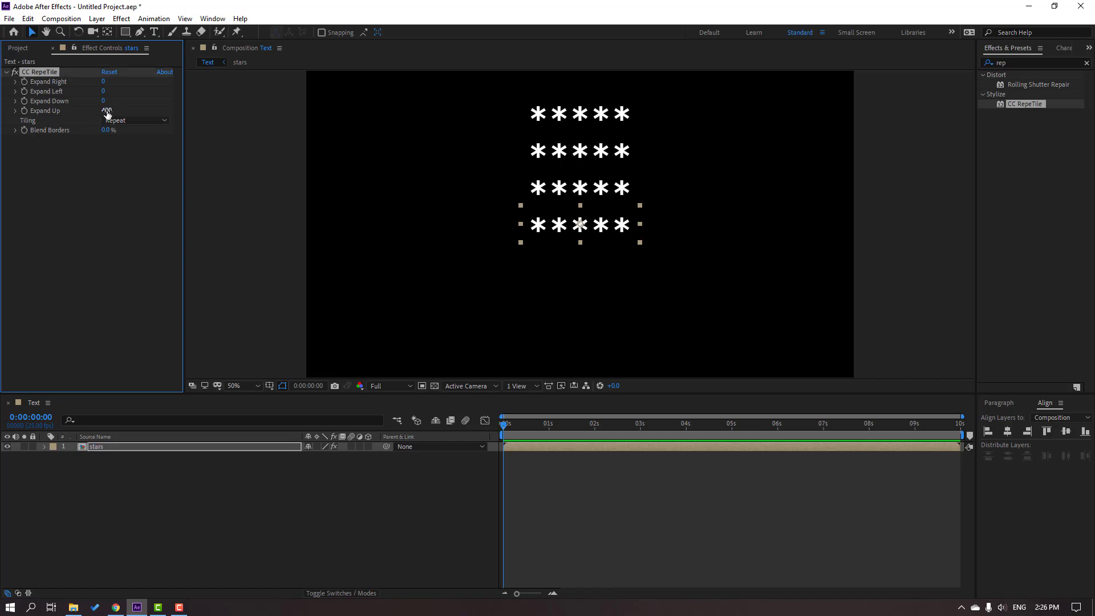
left_click(106, 111)
type("00")
key("Return")
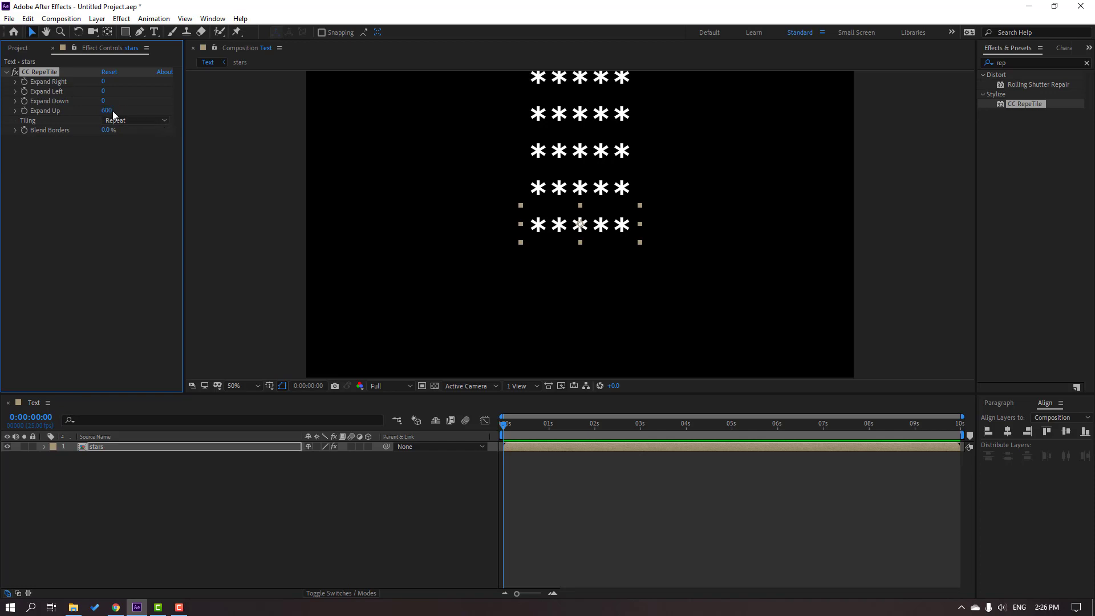
left_click(104, 103)
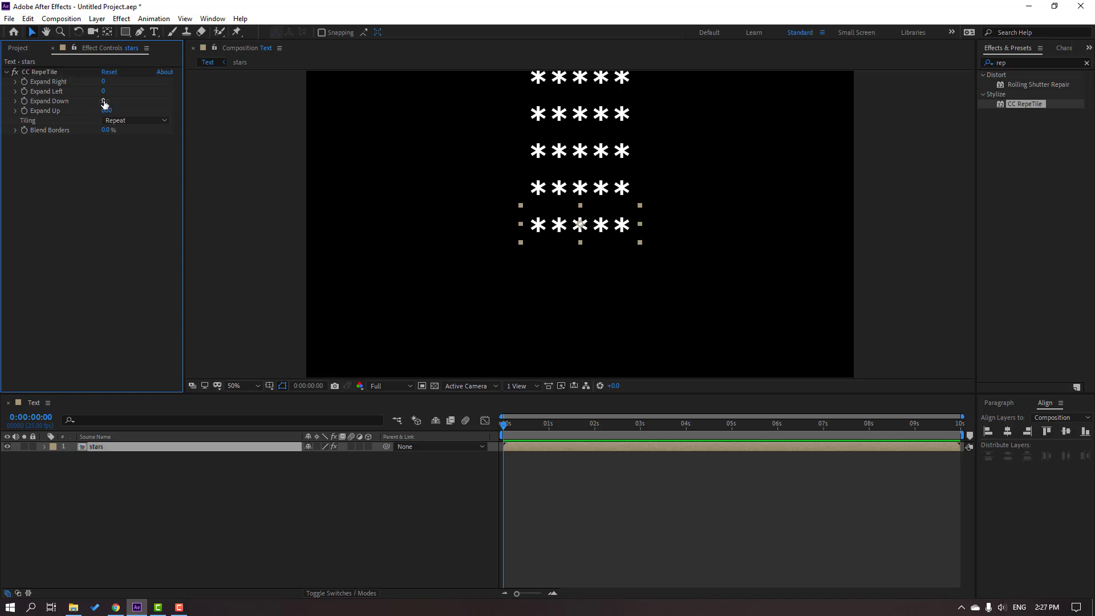
type("00")
key("Return")
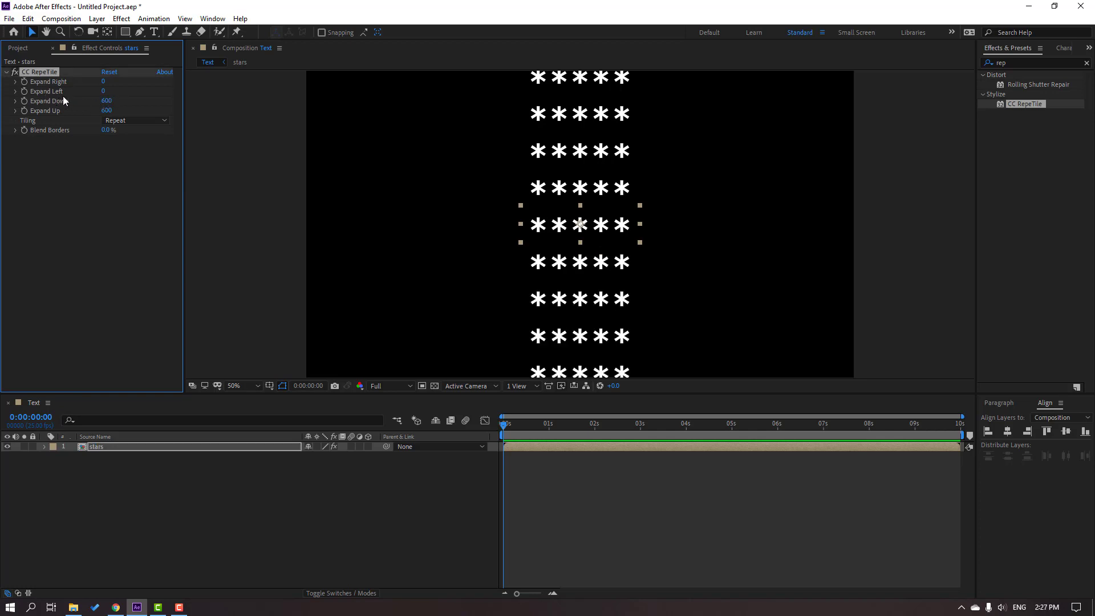
Step: Set CC RepeTile Expand Left and Expand Right to 800, filling the frame with stars
left_click(104, 91)
type("00")
key("Return")
left_click(104, 91)
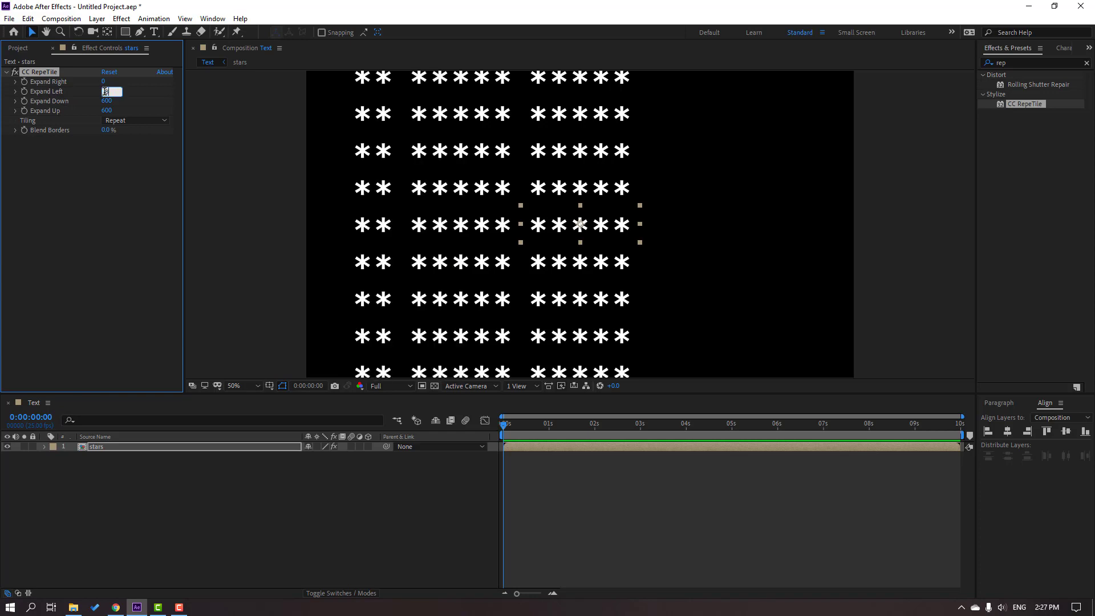
type("800")
key("Return")
key("Return")
left_click(103, 82)
key("Return")
left_click(318, 490)
scroll(443, 274, "down", 2)
scroll(444, 271, "up", 2)
scroll(443, 271, "up", 1)
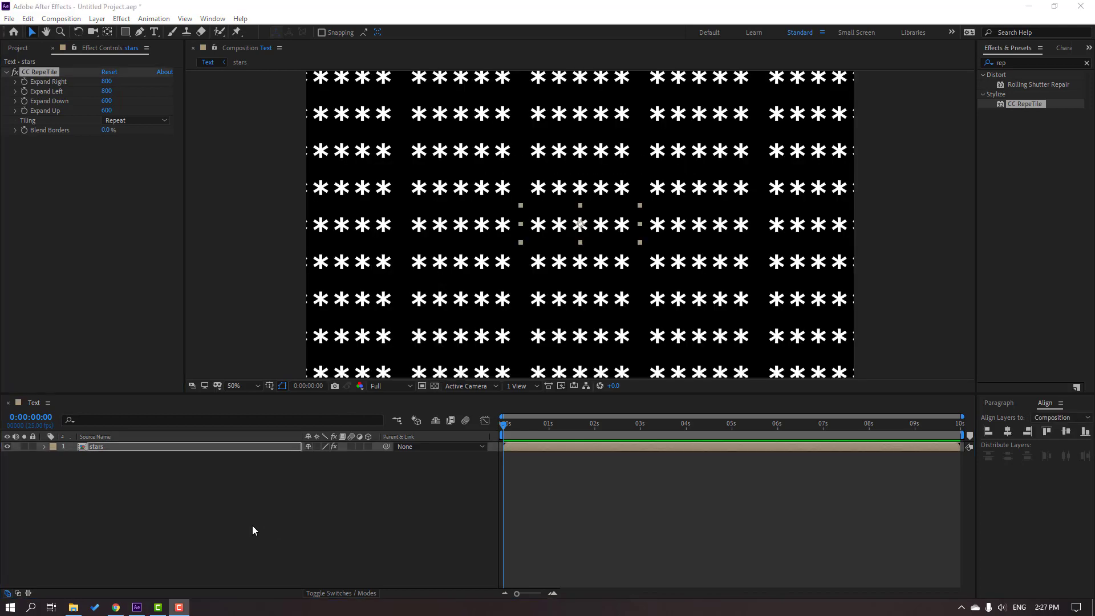
Step: Apply CC Sphere to the stars layer and enlarge its radius to 364
left_click(1018, 62)
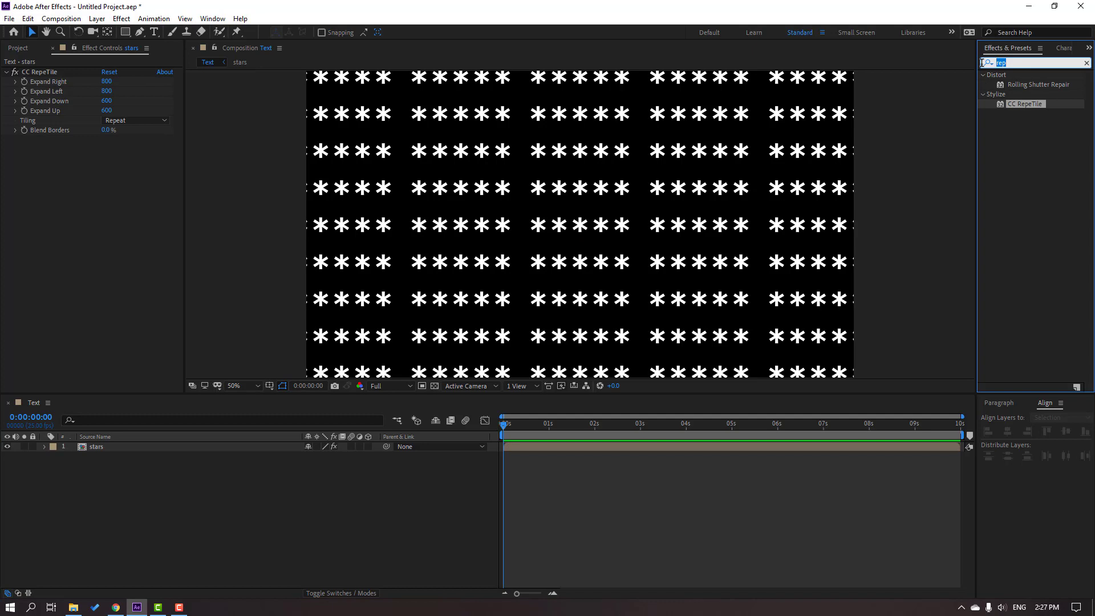
type("cc sph")
left_click(1016, 85)
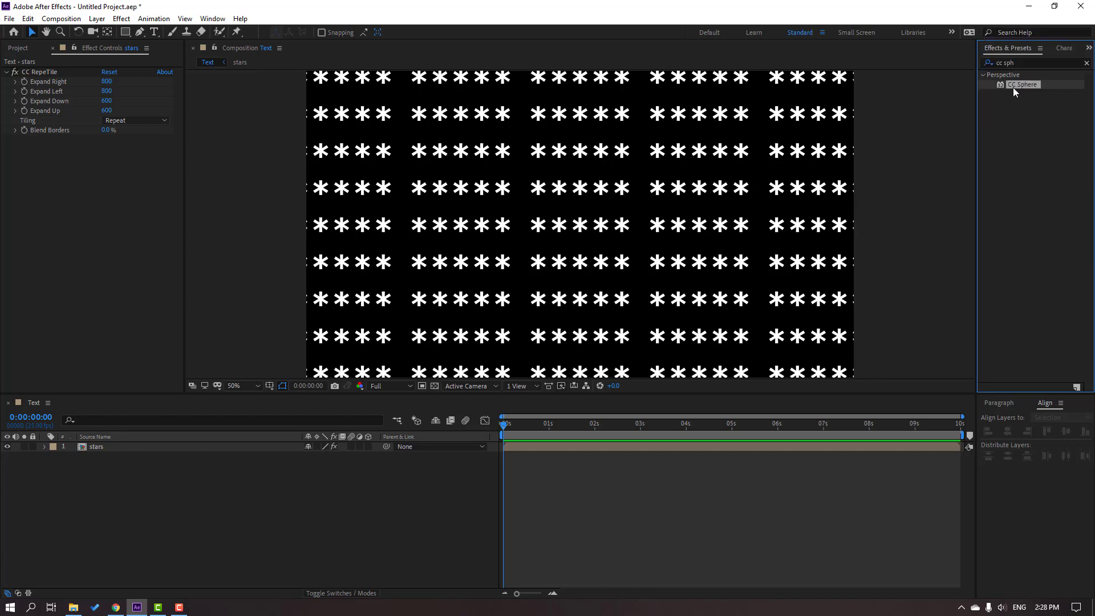
left_click_drag(1015, 91, 100, 450)
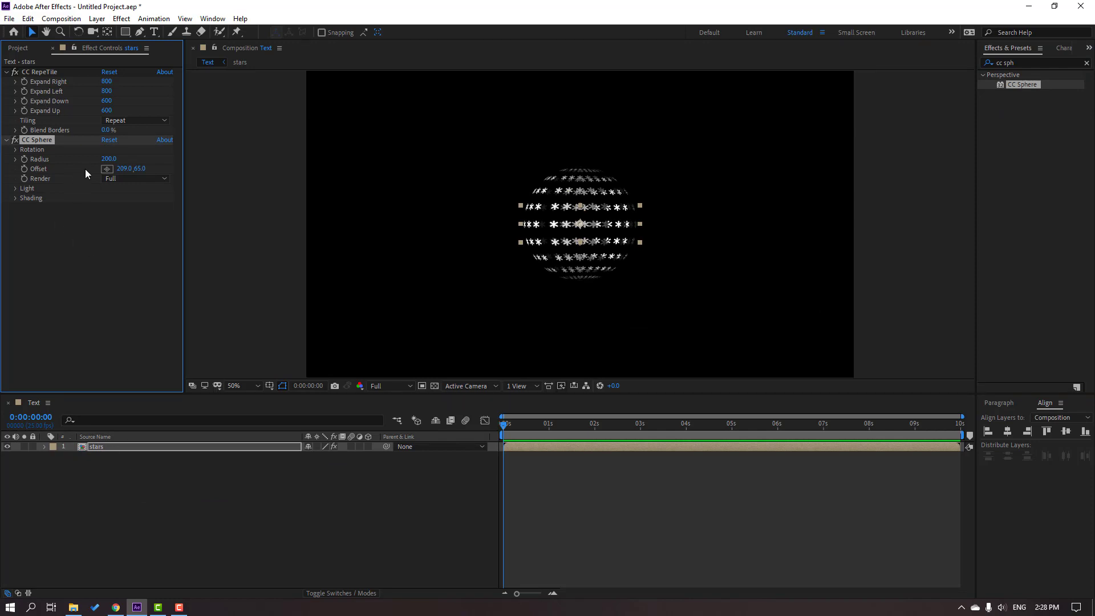
left_click_drag(109, 158, 175, 164)
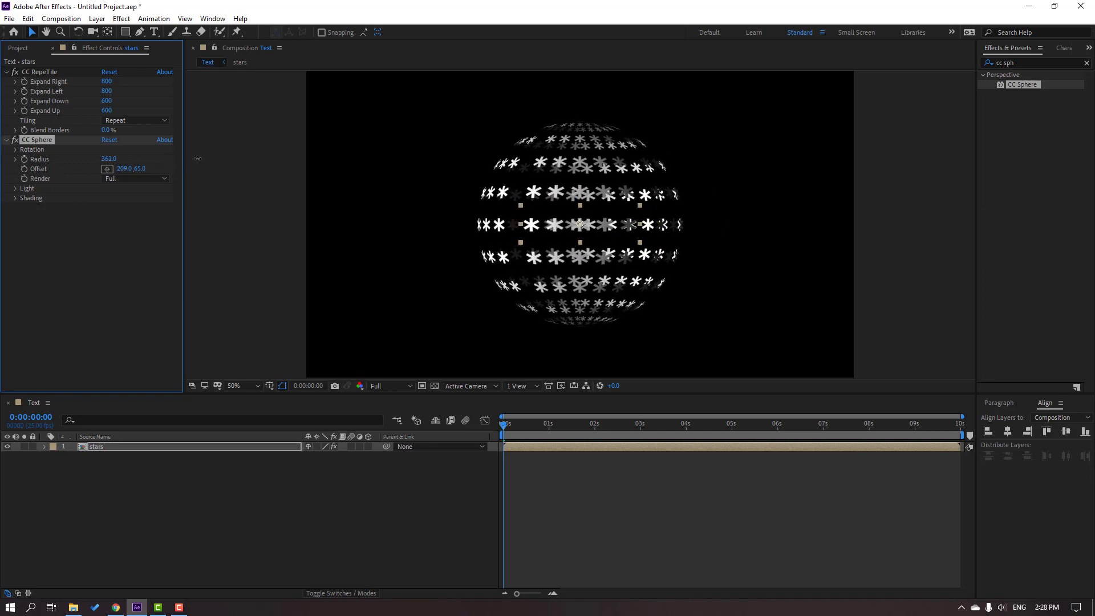
left_click_drag(176, 165, 32, 183)
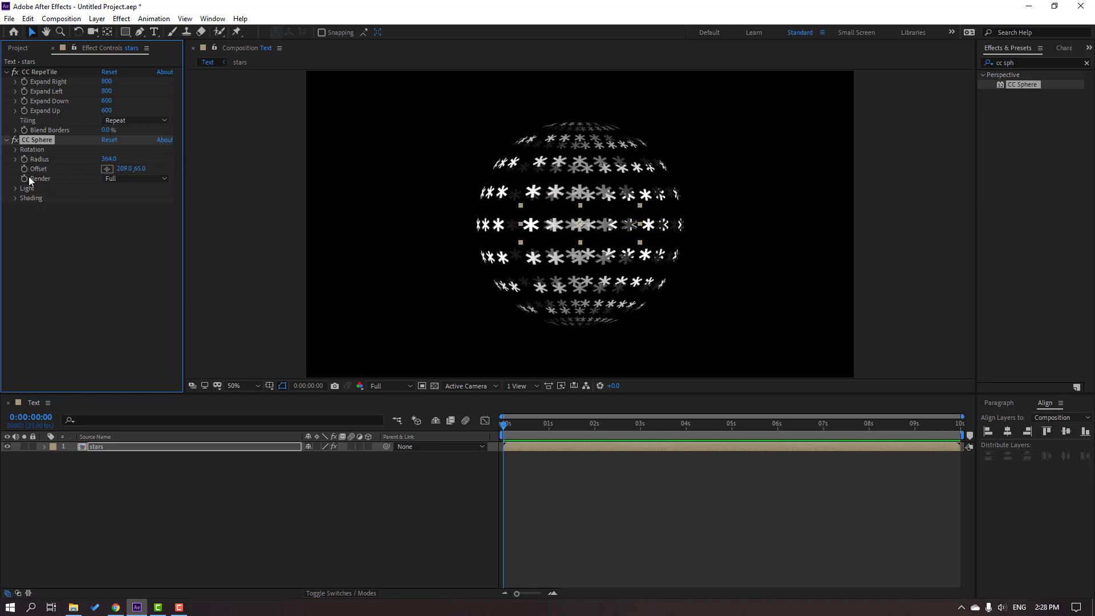
Step: Keyframe the sphere's rotation and trim the composition to an 8-second work area
left_click(15, 150)
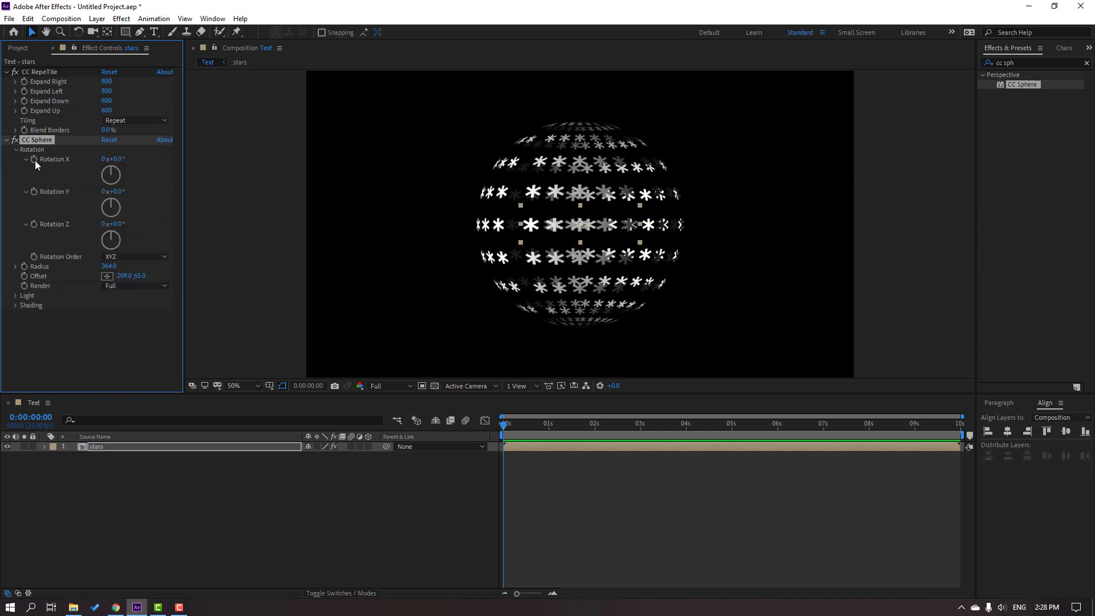
left_click(33, 192)
left_click_drag(603, 425, 869, 443)
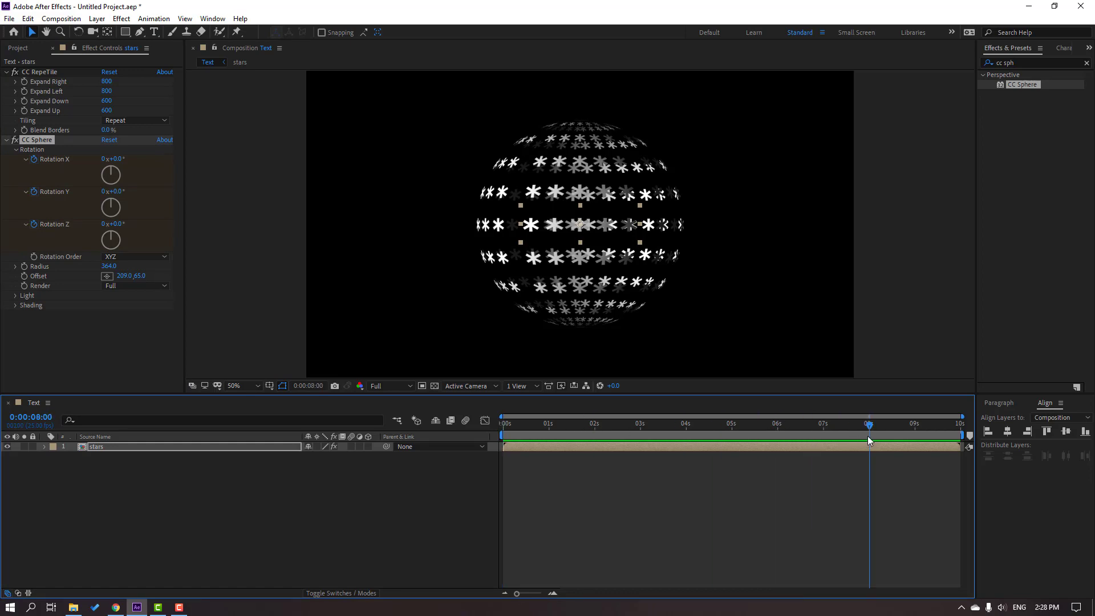
key("n")
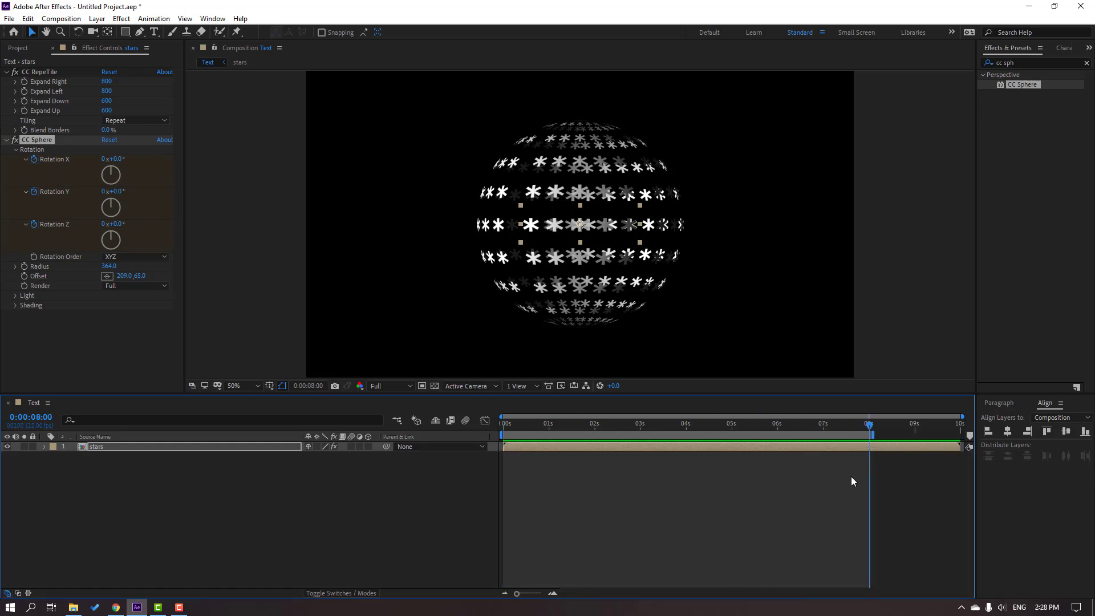
right_click(857, 436)
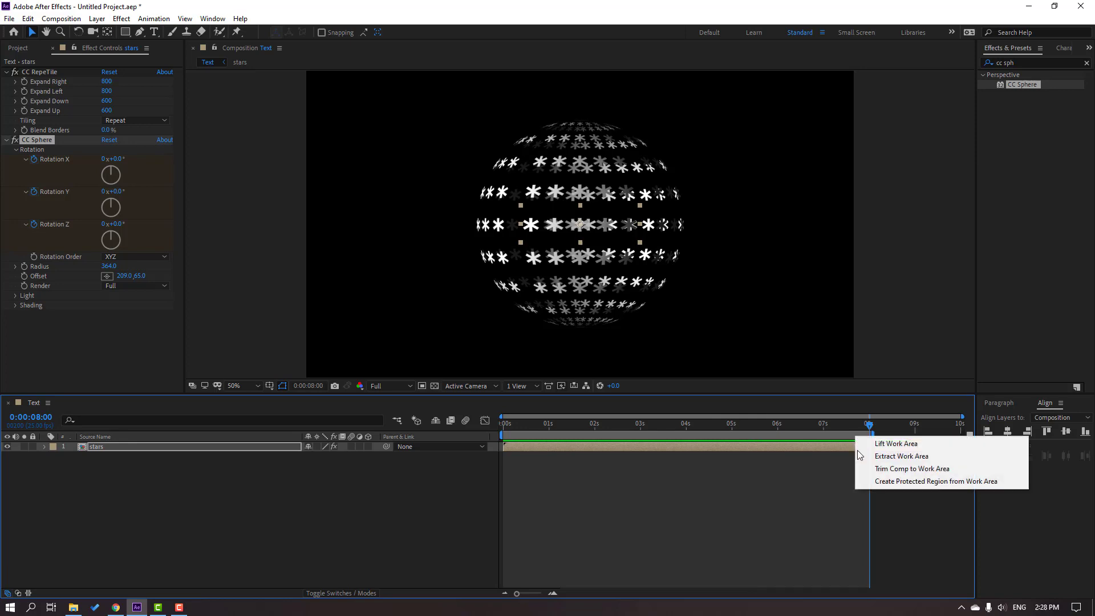
left_click(981, 476)
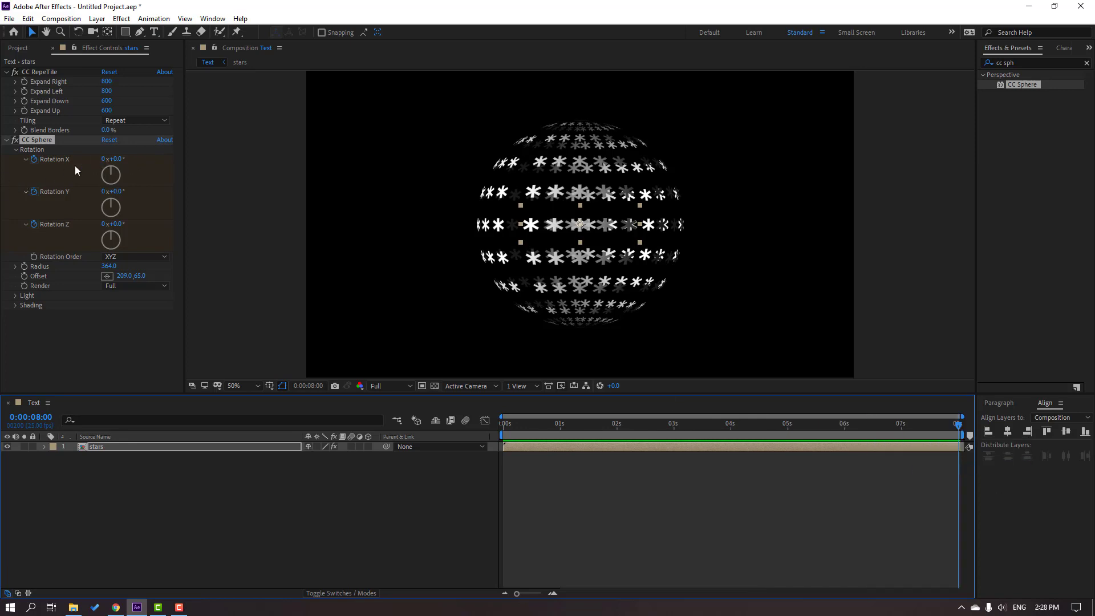
Step: Set X, Y and Z rotation to one full revolution at 8 seconds and preview the spin
left_click(103, 160)
type("1")
key("Return")
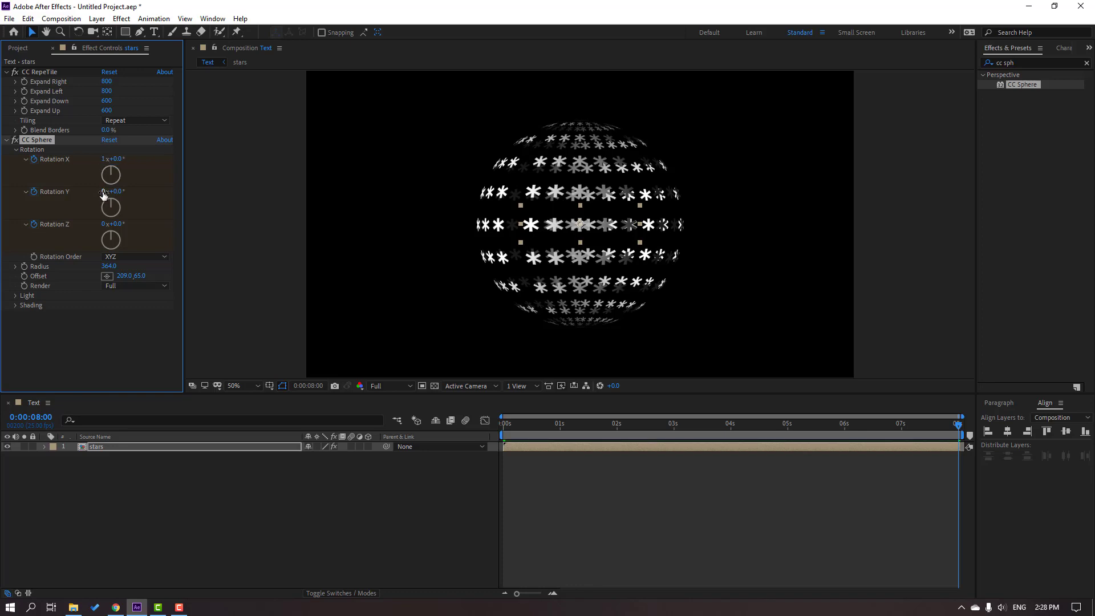
left_click(104, 192)
type("1")
key("Return")
left_click(104, 224)
type("1")
key("Return")
left_click(807, 508)
key("space")
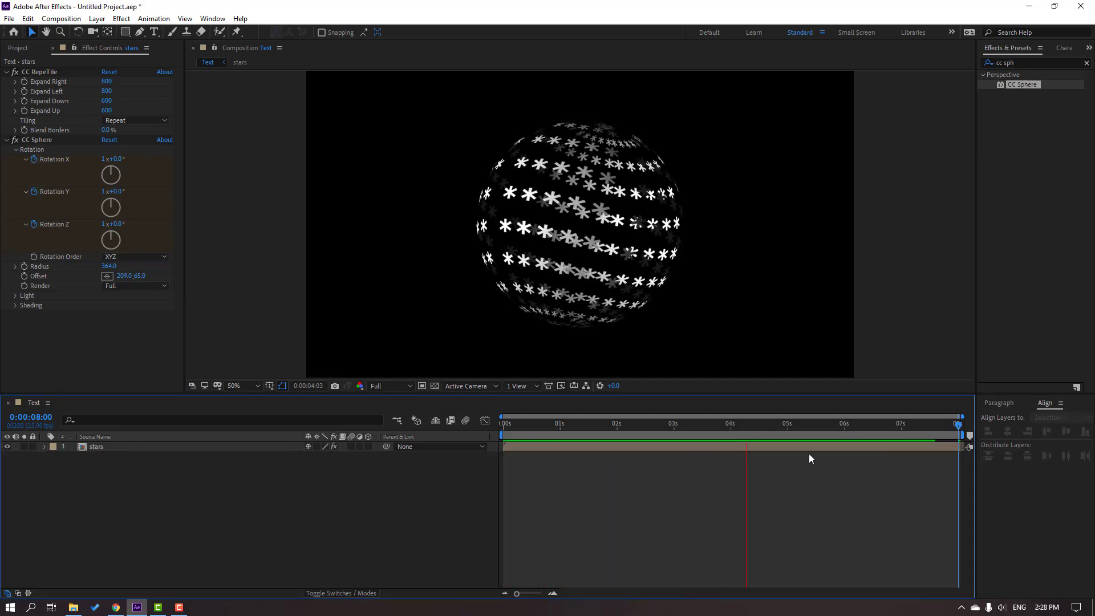
left_click(793, 426)
left_click_drag(801, 427, 222, 446)
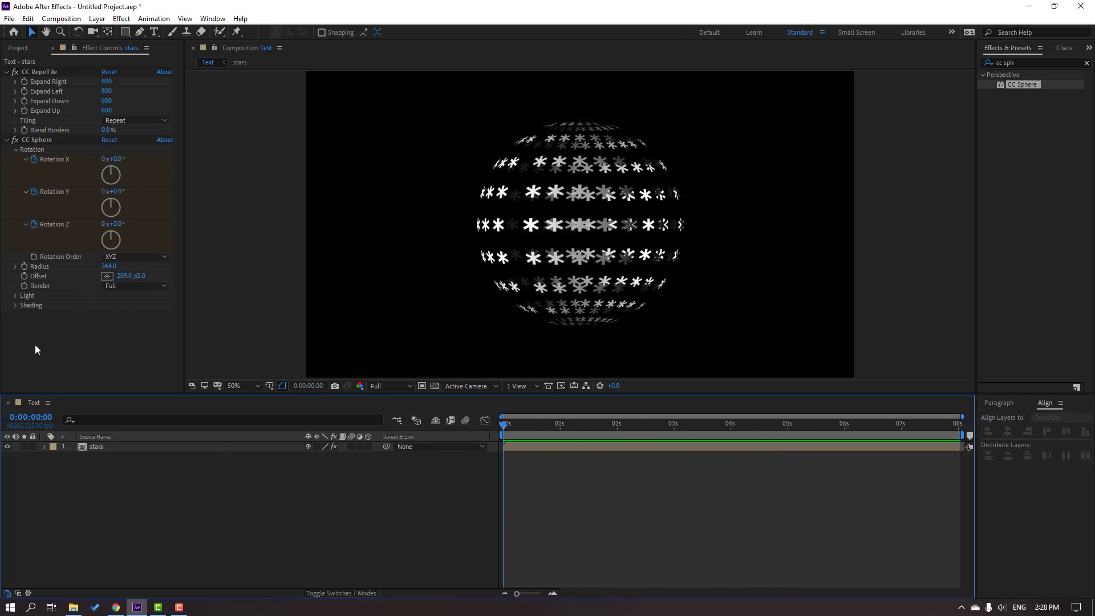
left_click(15, 295)
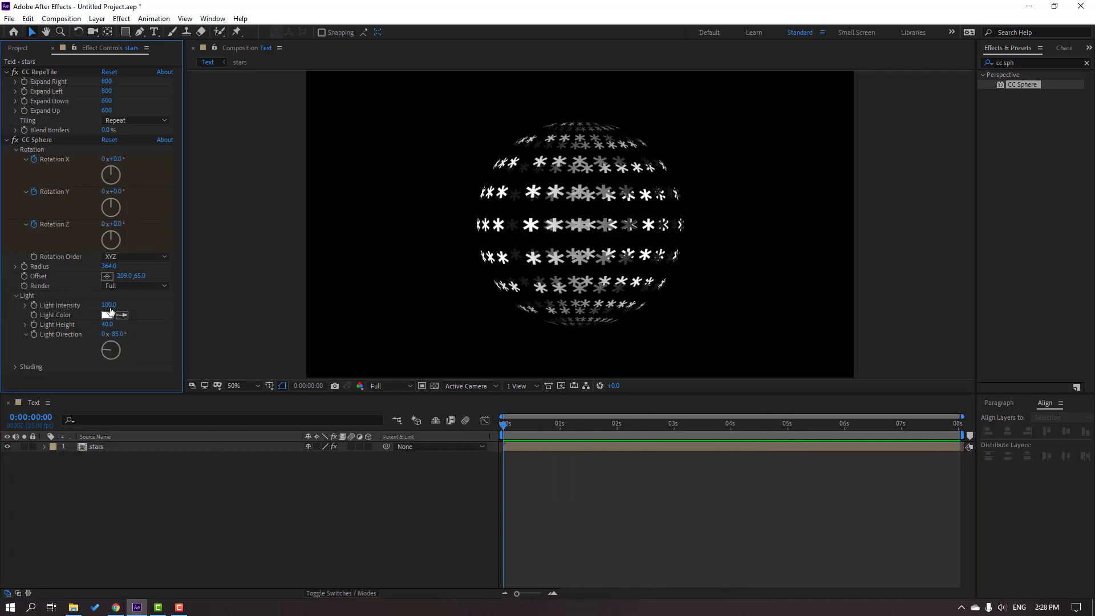
mouse_move(108, 308)
left_mouse_down()
mouse_move(17, 316)
mouse_move(85, 331)
left_mouse_up()
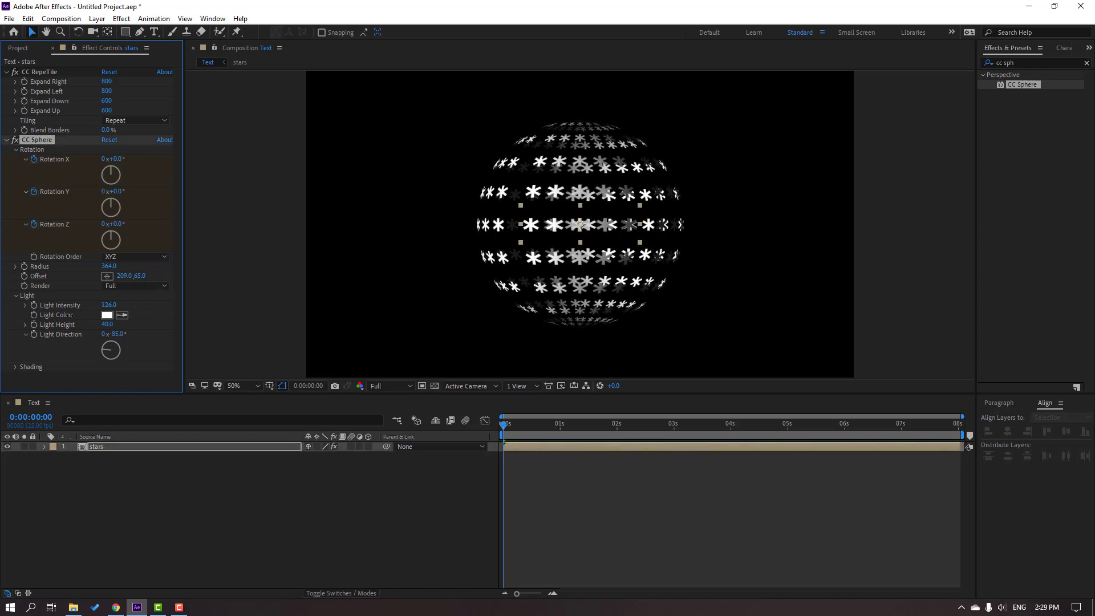
left_click(106, 305)
type("30")
key("Return")
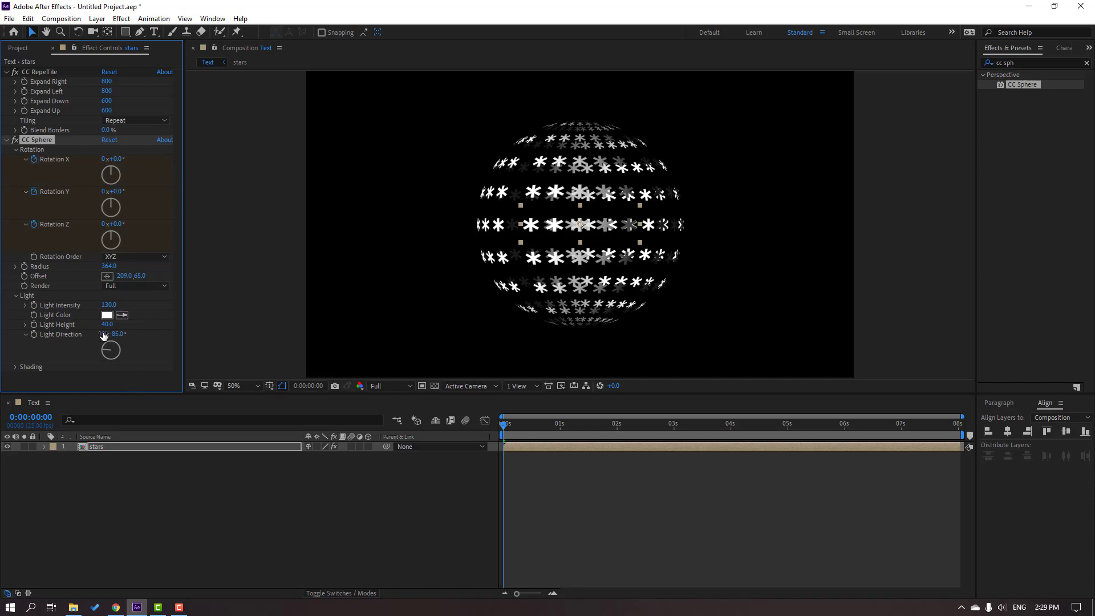
left_click(107, 315)
left_click(440, 309)
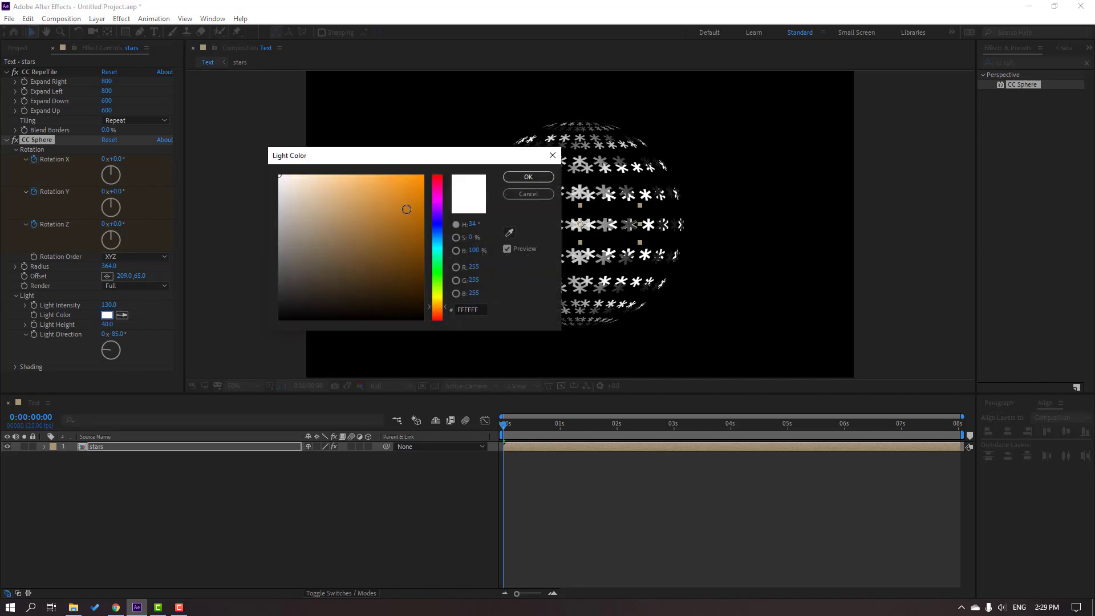
left_click(371, 180)
left_click(441, 299)
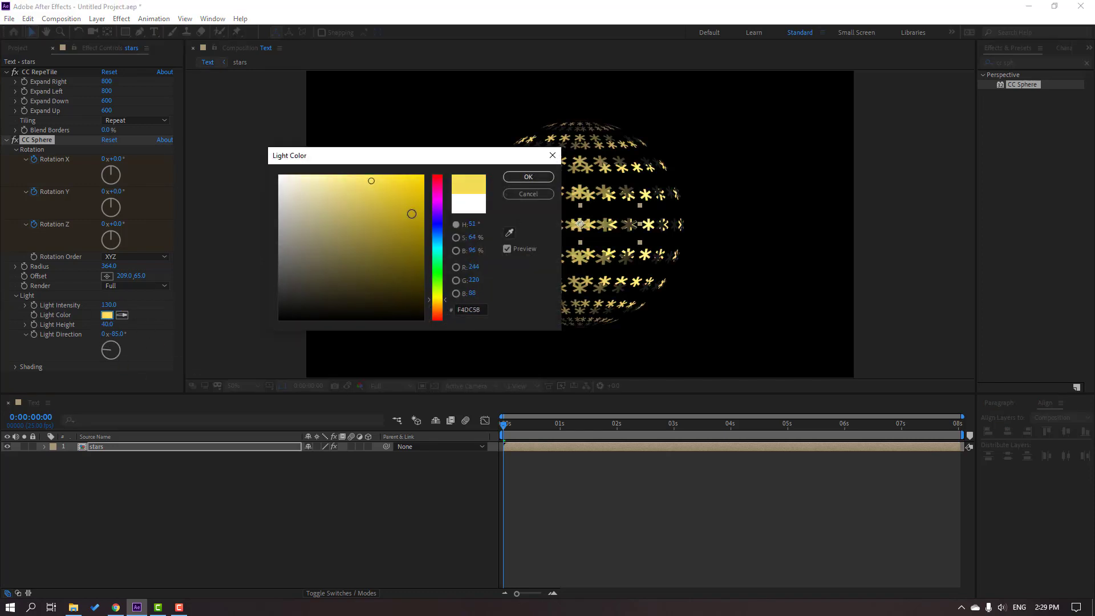
left_click_drag(408, 208, 373, 175)
left_click(520, 177)
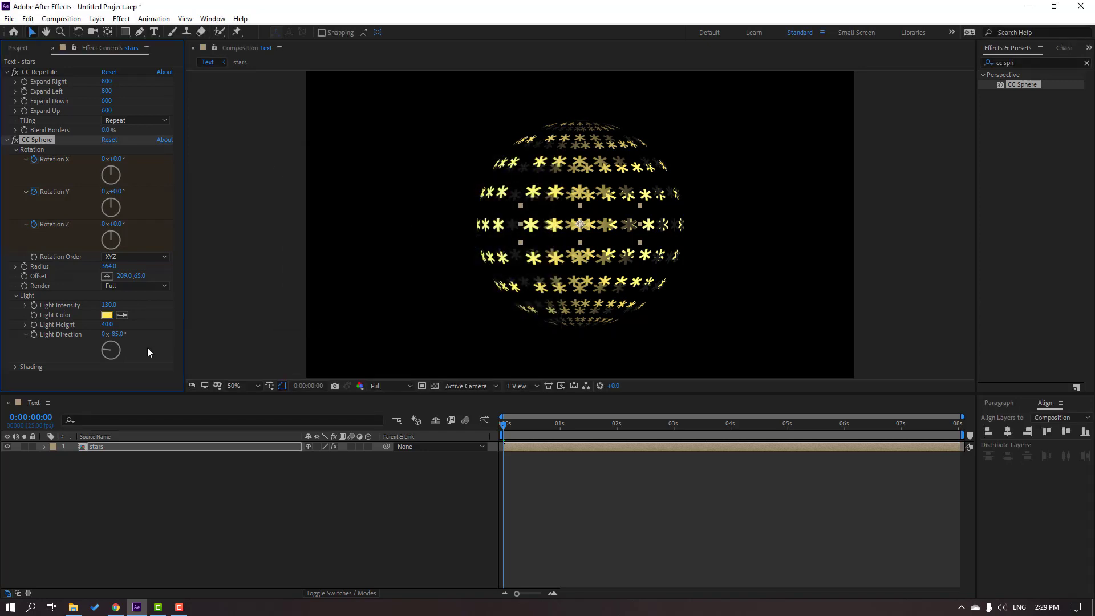
left_click_drag(119, 334, 309, 336)
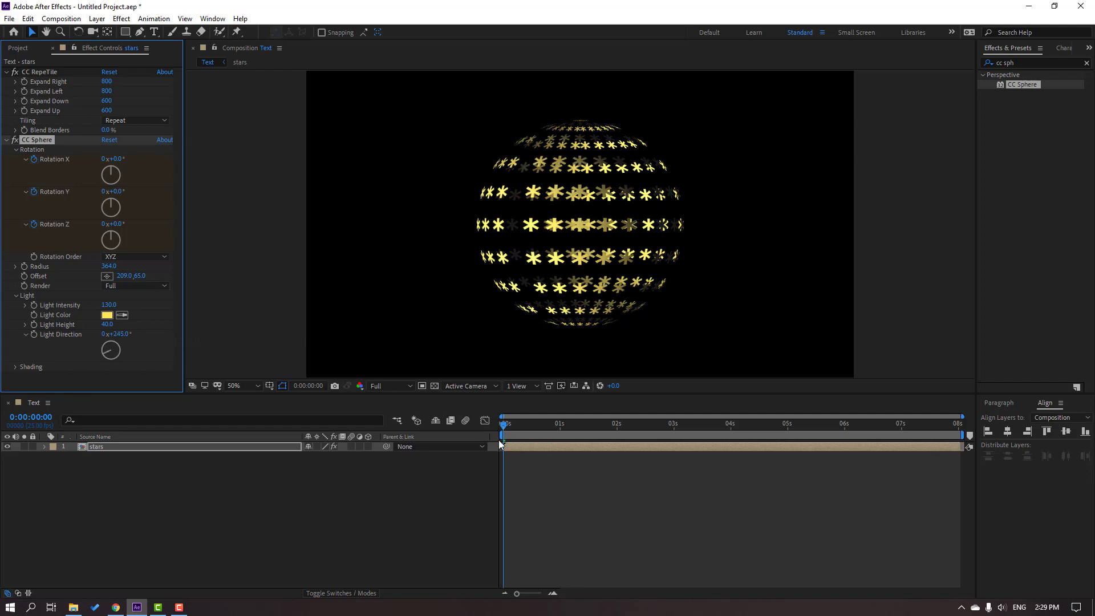
key("space")
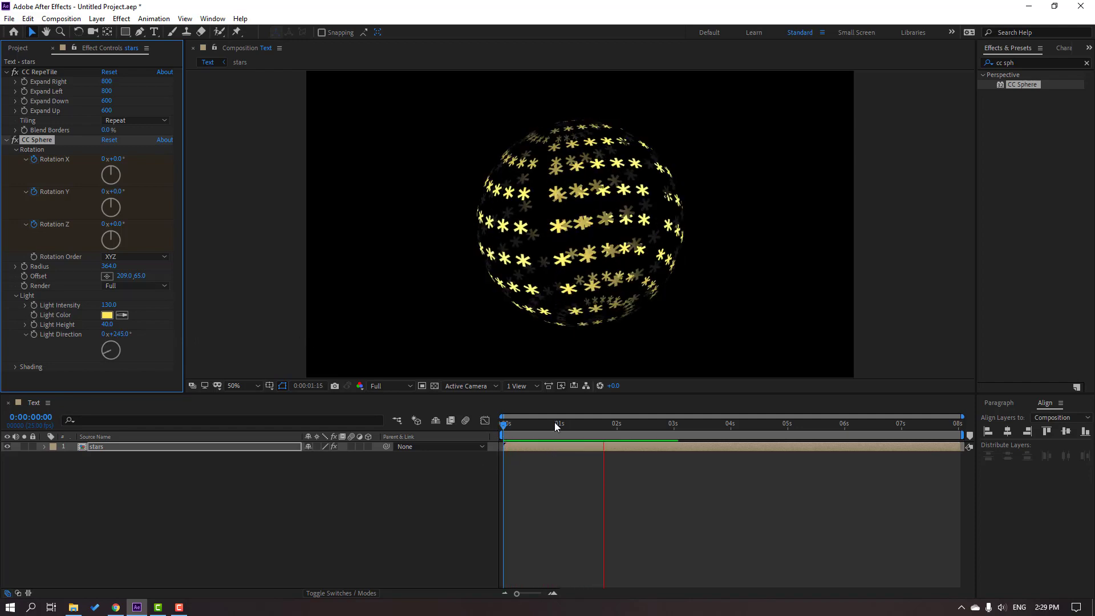
left_click_drag(555, 423, 516, 424)
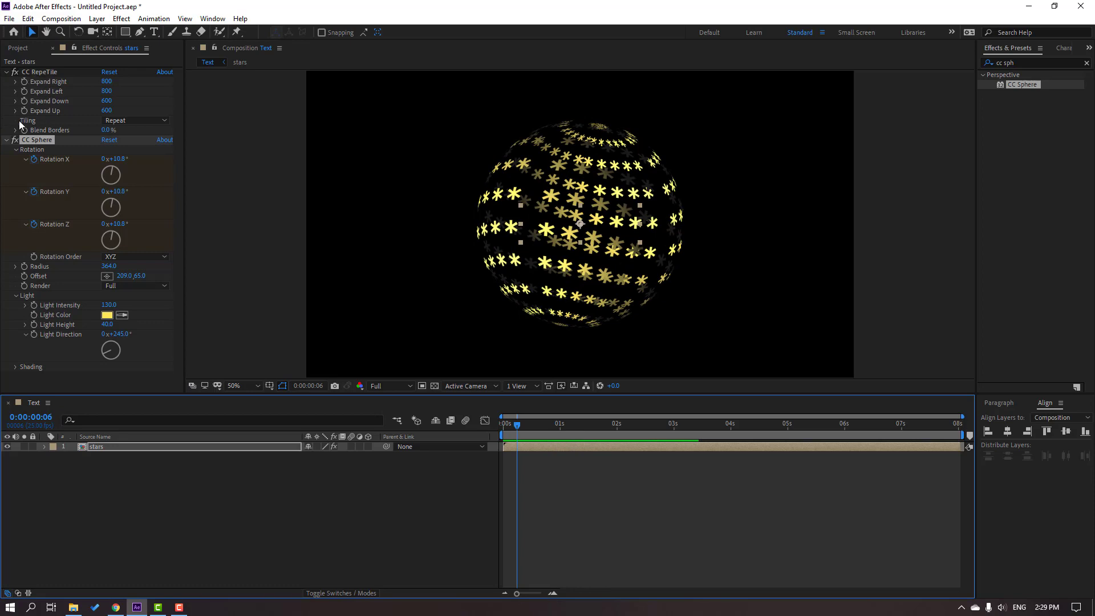
Step: Switch CC RepeTile tiling to Random and preview the scattered stars on the sphere
left_click(138, 121)
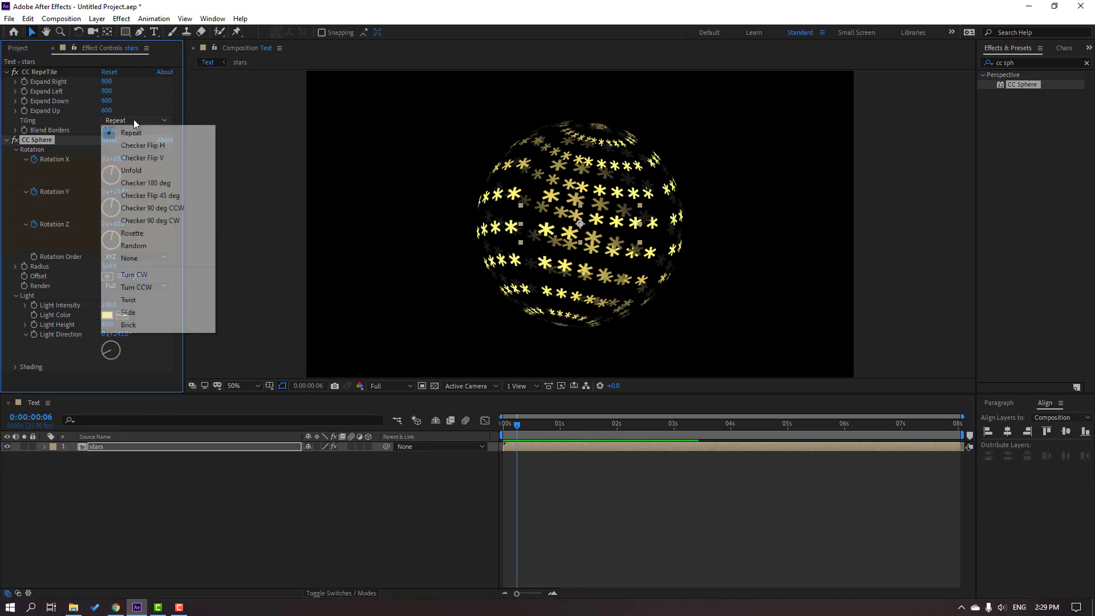
left_click(145, 249)
left_click_drag(531, 425, 677, 428)
key("space")
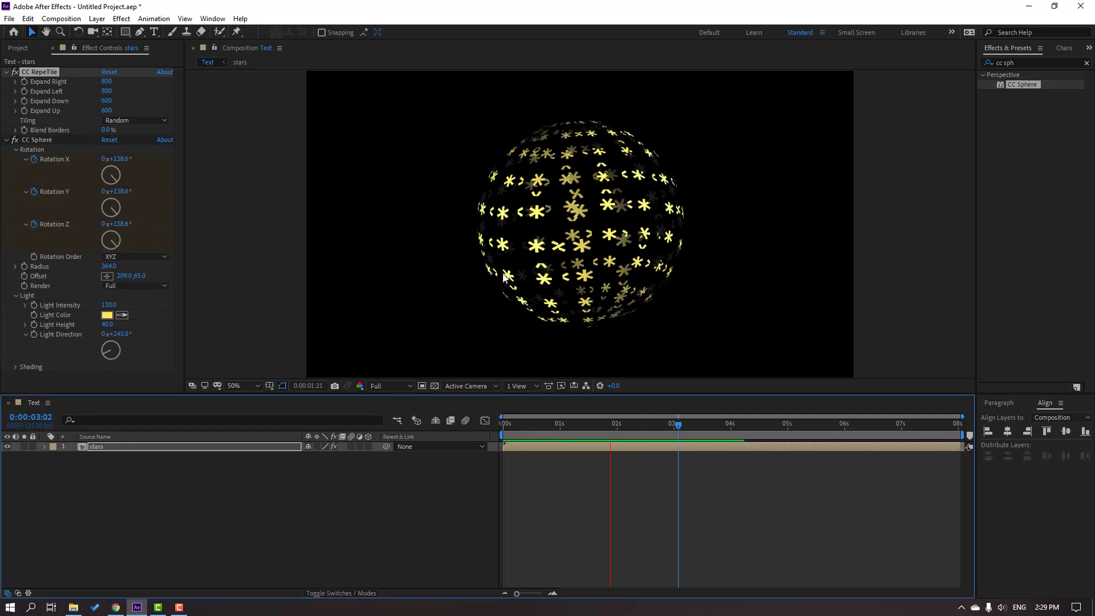
left_click_drag(668, 419, 583, 424)
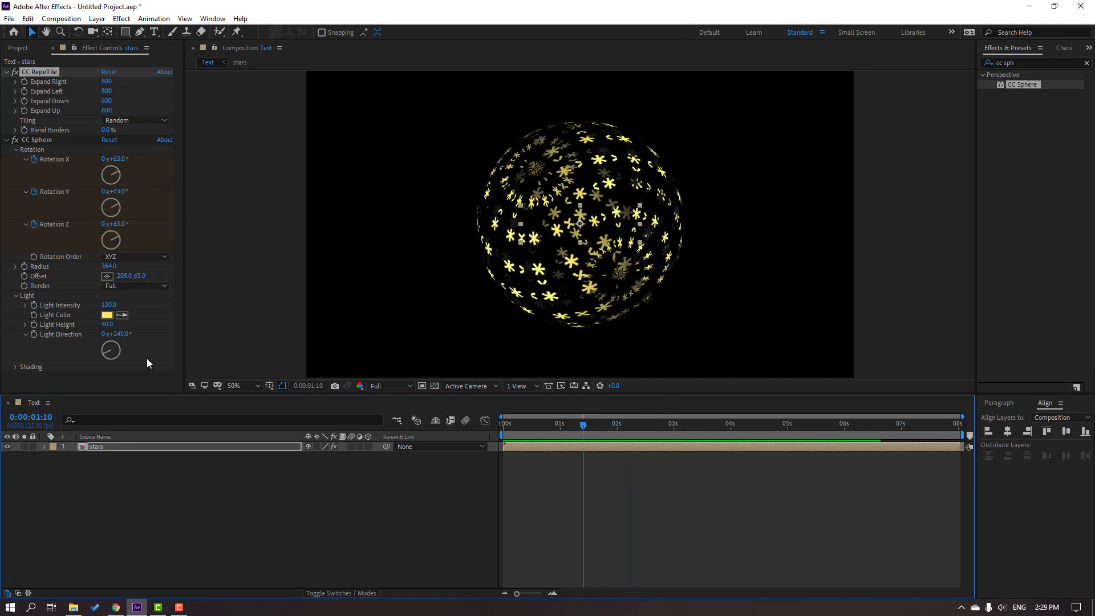
Step: In CC Sphere Shading, raise Ambient to 23 and set Diffuse to 95, previewing the result
left_click(15, 295)
left_click(15, 306)
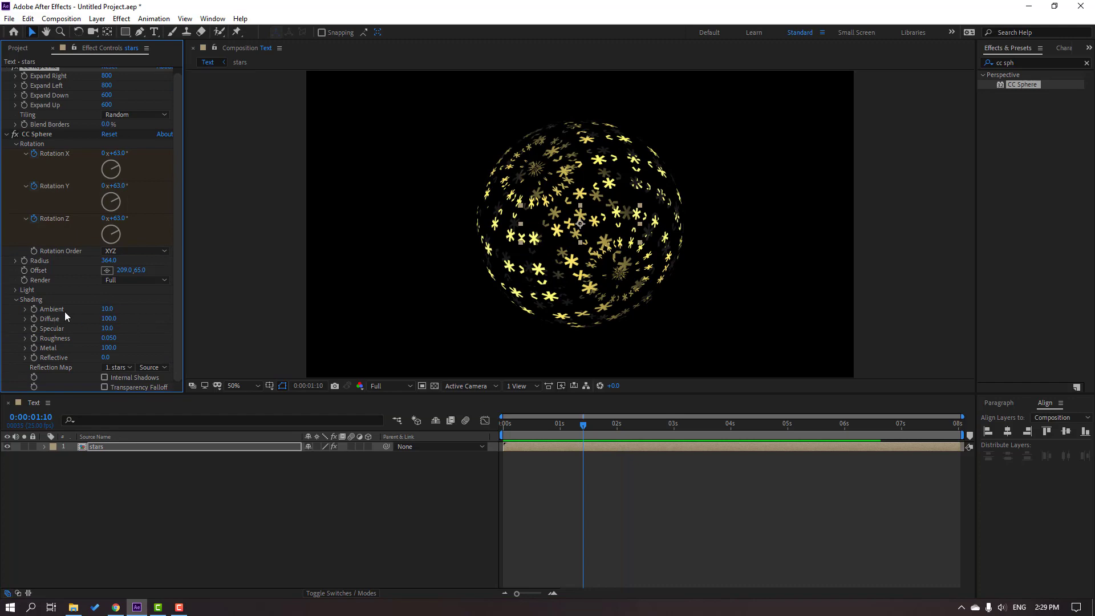
left_click_drag(107, 309, 120, 309)
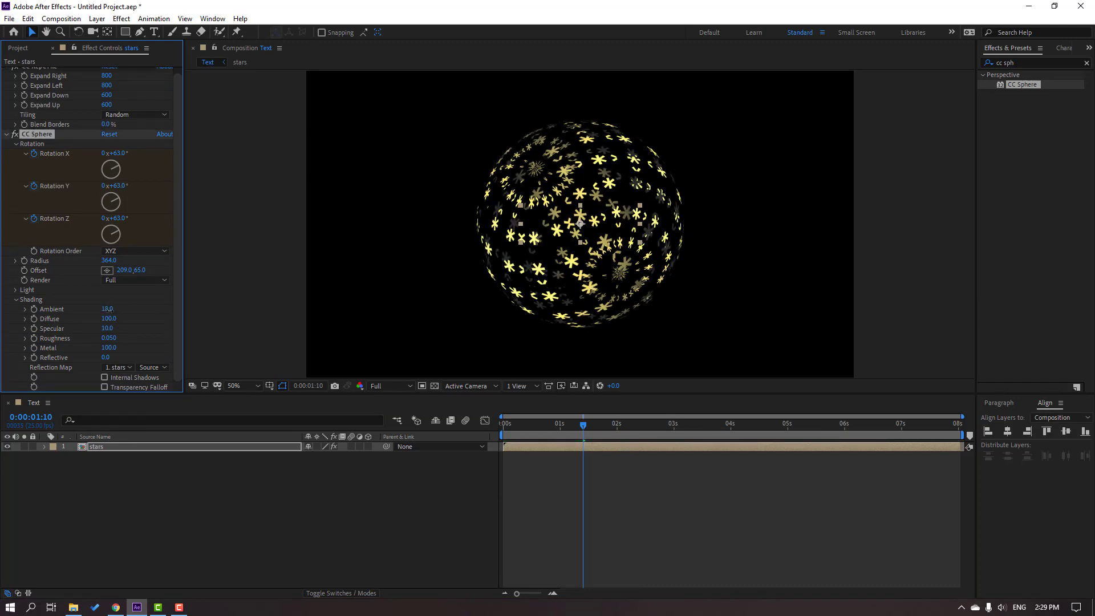
key("space")
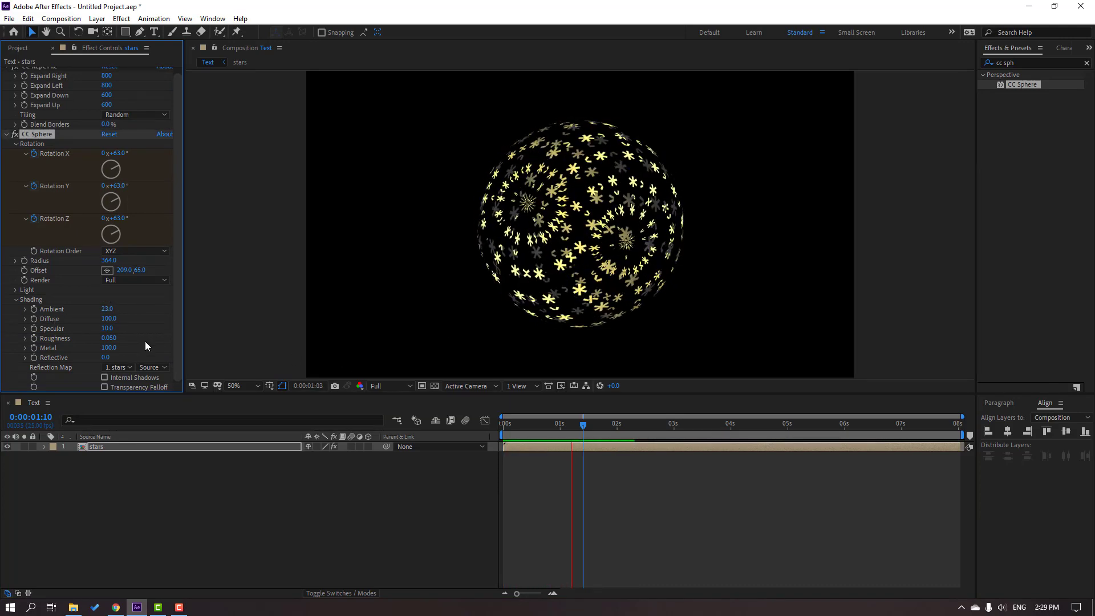
left_click_drag(109, 318, 197, 344)
key("space")
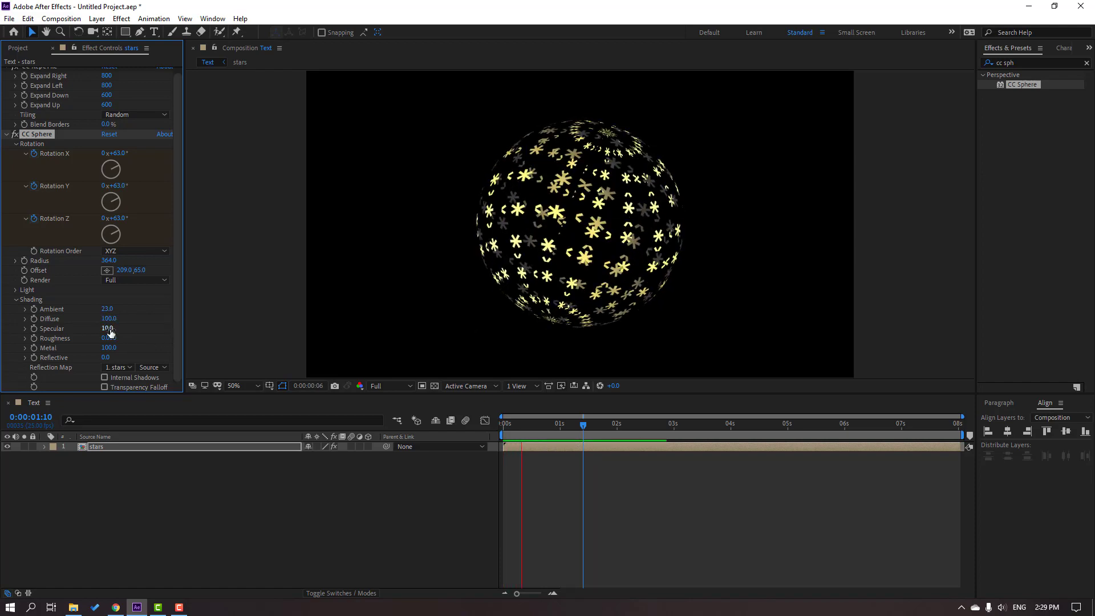
left_click(109, 318)
type("95")
key("Return")
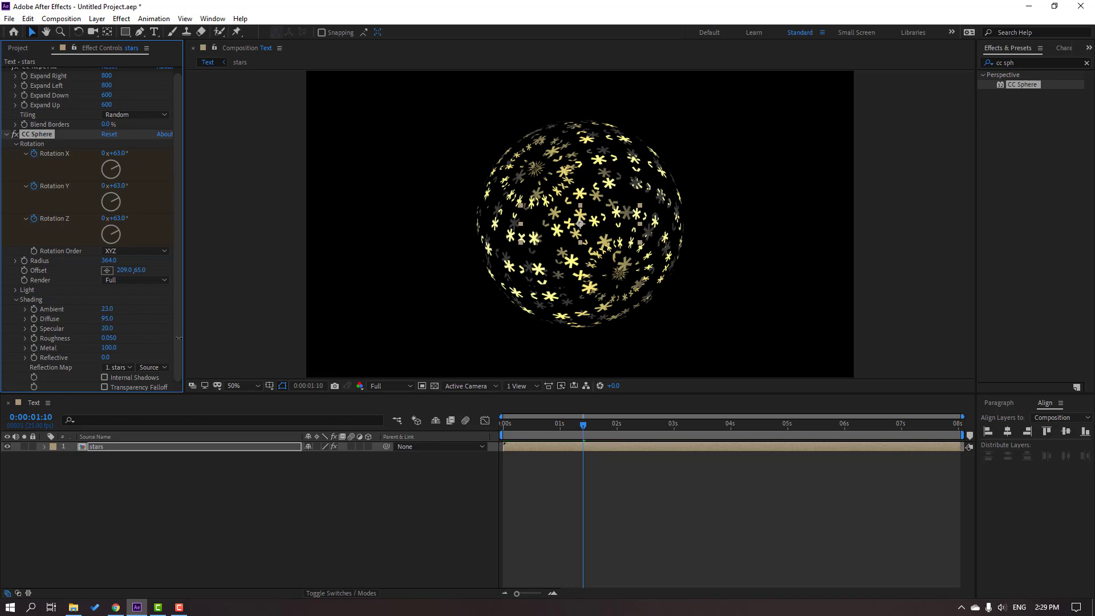
Step: Adjust the specular highlight and set Roughness to 0.5, checking with previews
key("period")
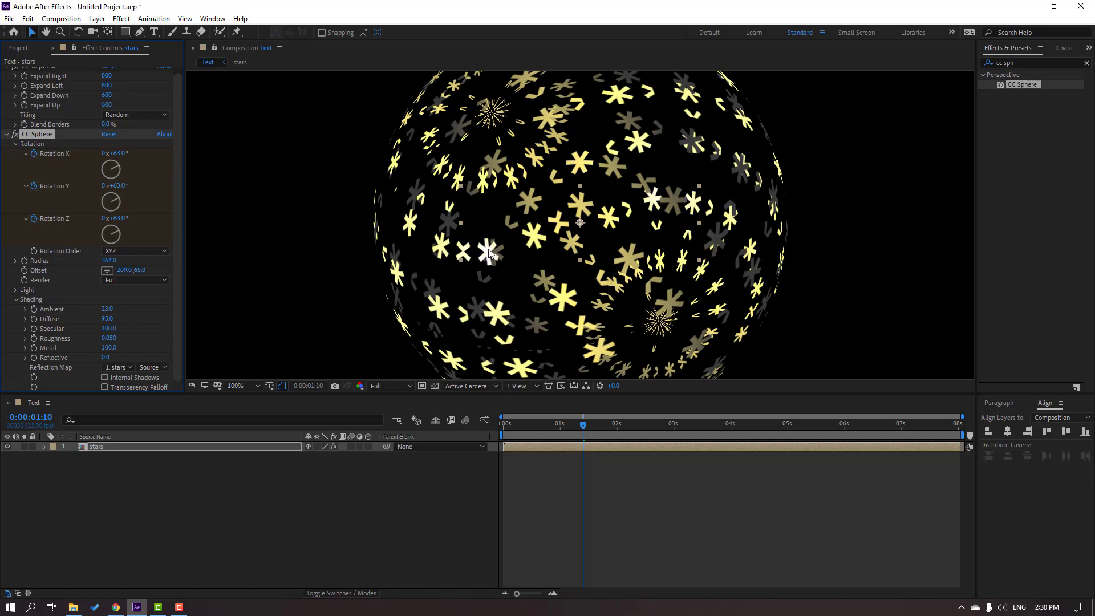
left_click_drag(108, 329, 118, 324)
key("comma")
left_click(727, 498)
key("space")
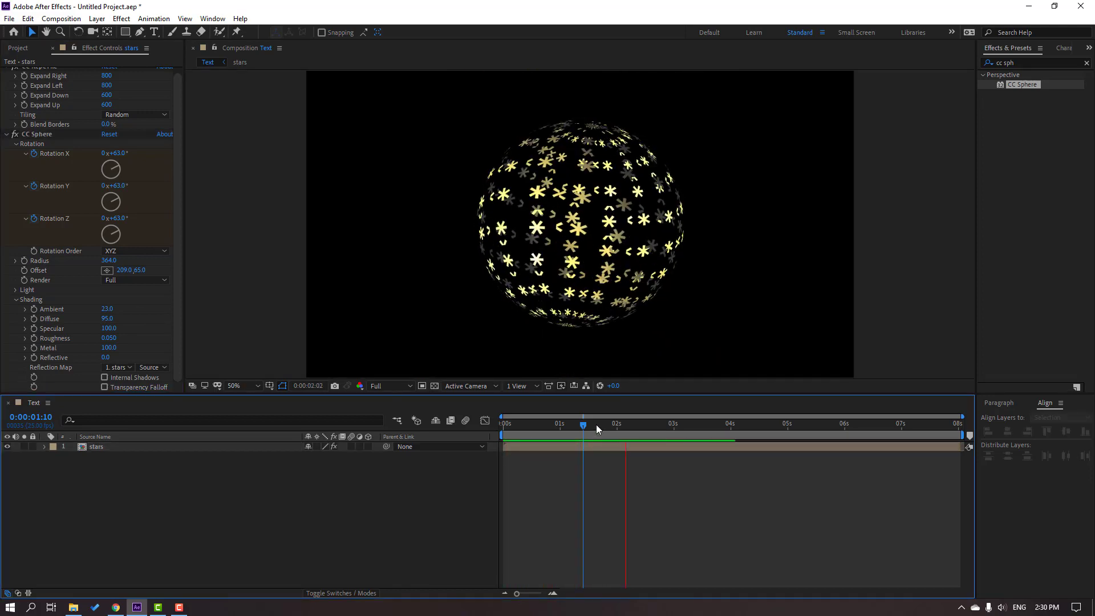
left_click(596, 424)
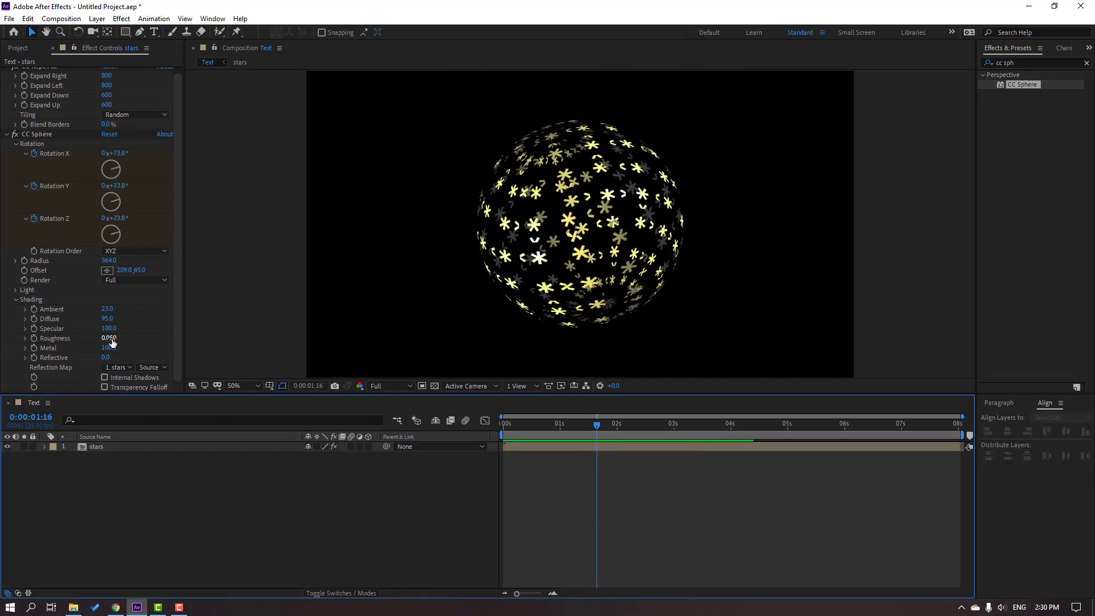
left_click_drag(108, 338, 207, 341)
key("space")
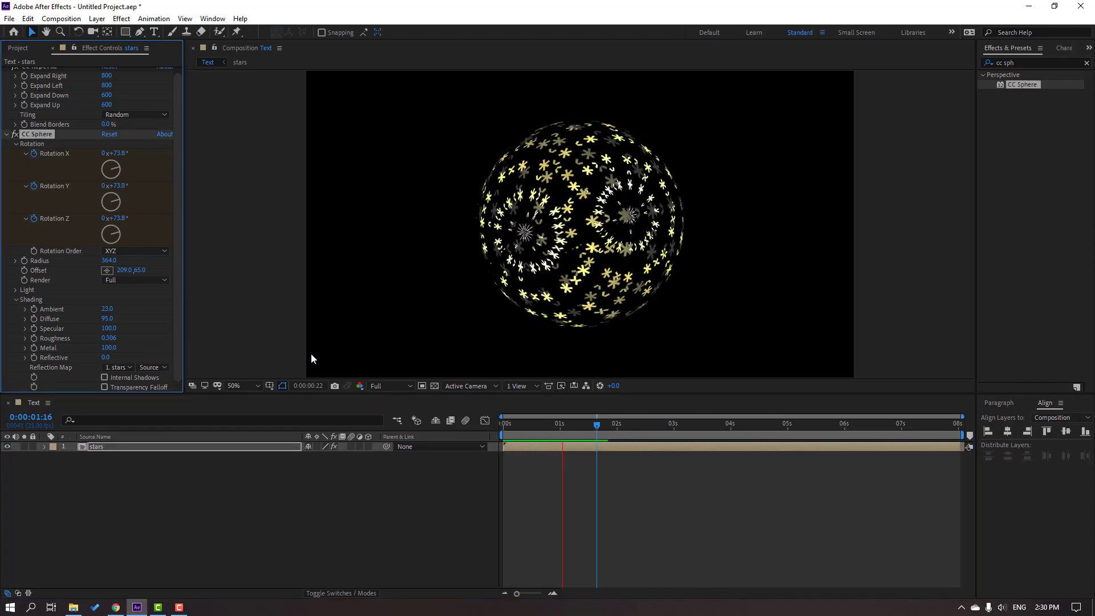
key("space")
left_click(110, 339)
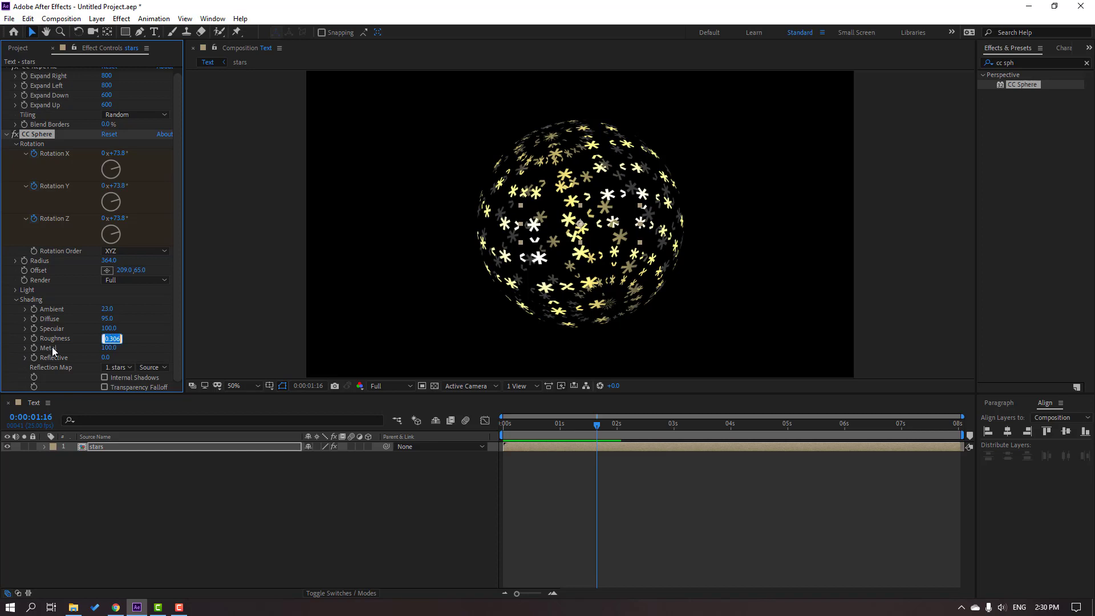
type("0")
type(".5")
key("Return")
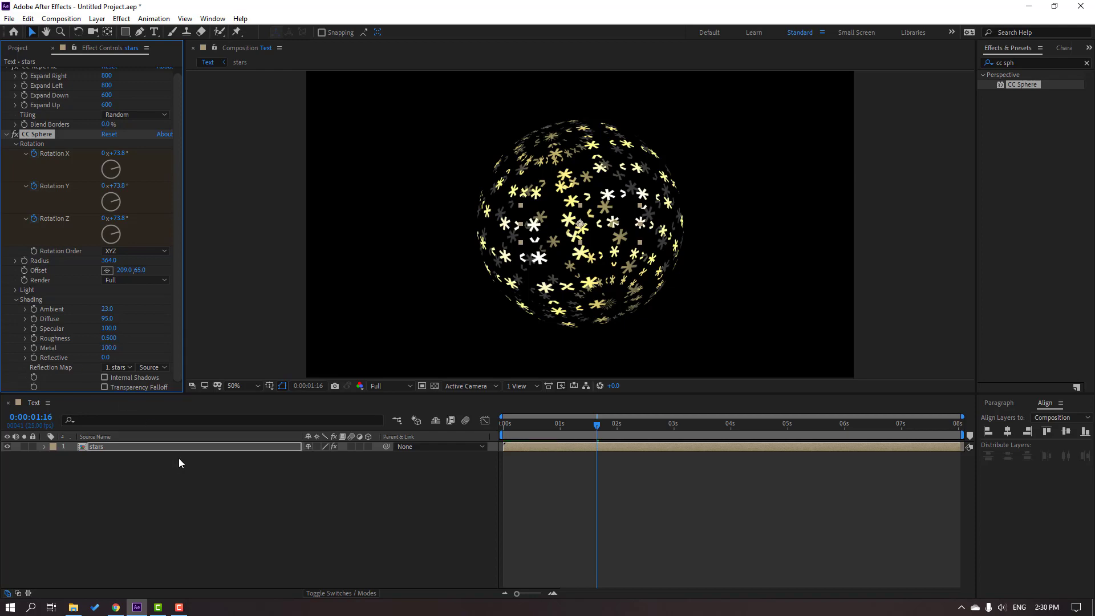
Step: Set the sphere's Reflective value to 10
key("space")
left_click(561, 425)
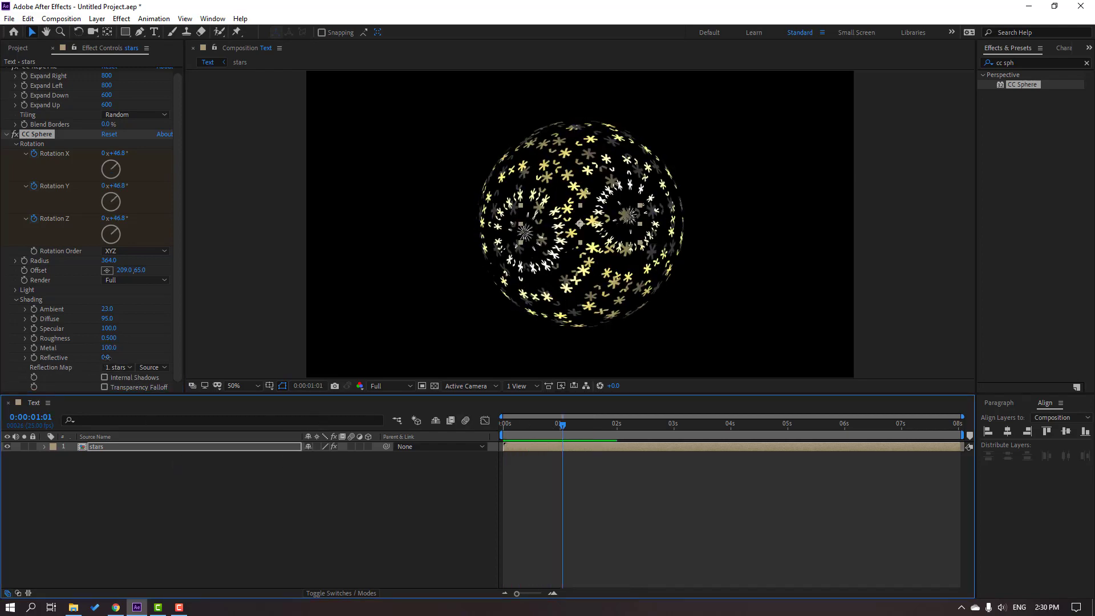
left_click_drag(105, 357, 128, 362)
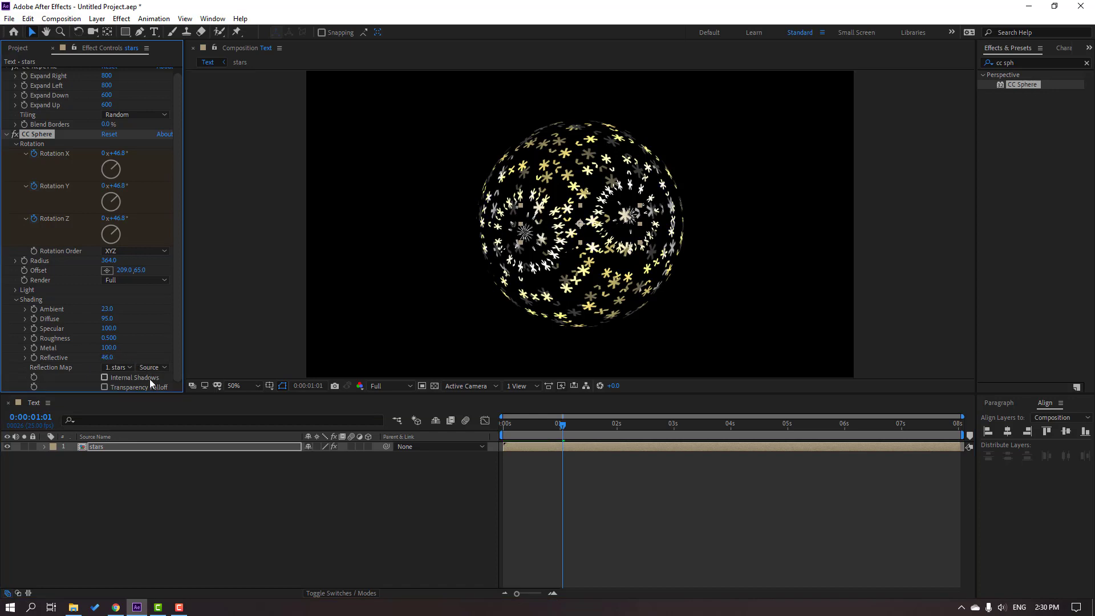
left_click(105, 358)
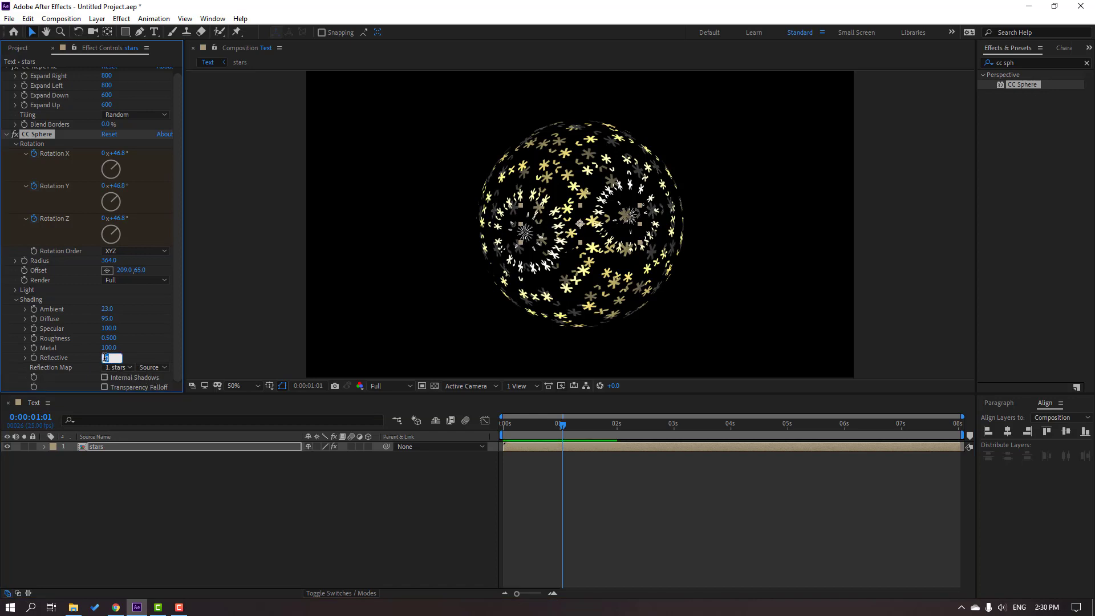
type("10")
left_click(248, 457)
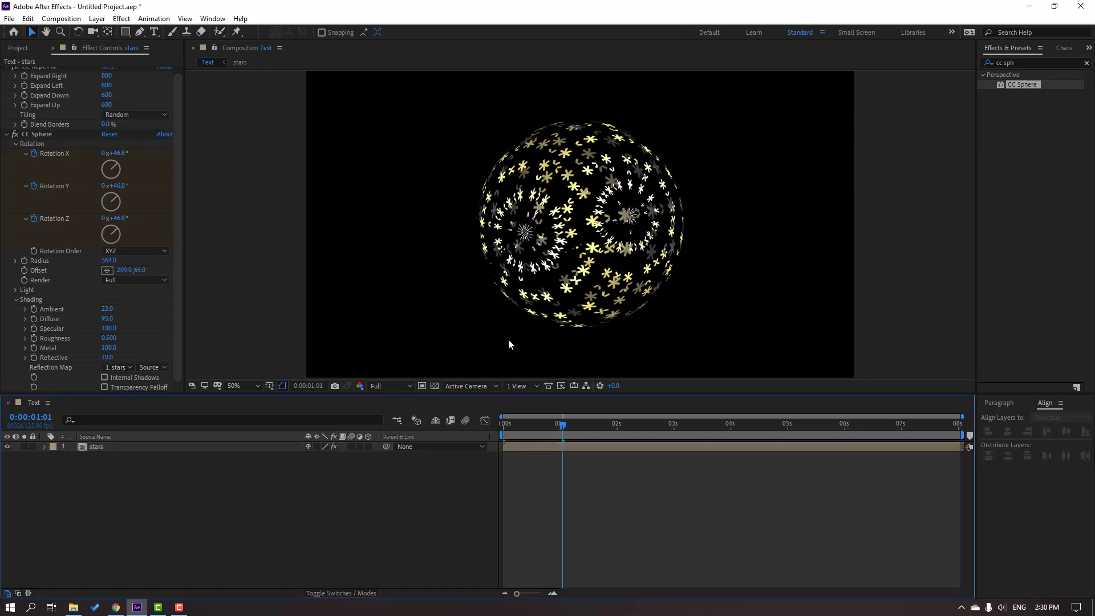
scroll(555, 288, "down", 4)
scroll(557, 289, "up", 4)
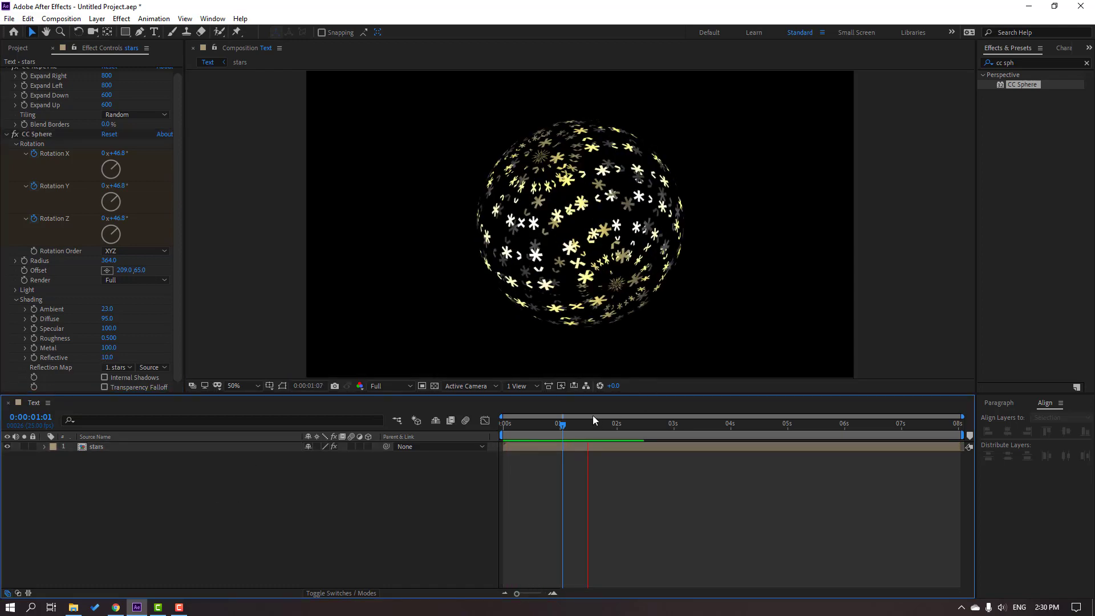
Step: Create a new solid layer named BG and move it beneath the stars layer
left_click(7, 135)
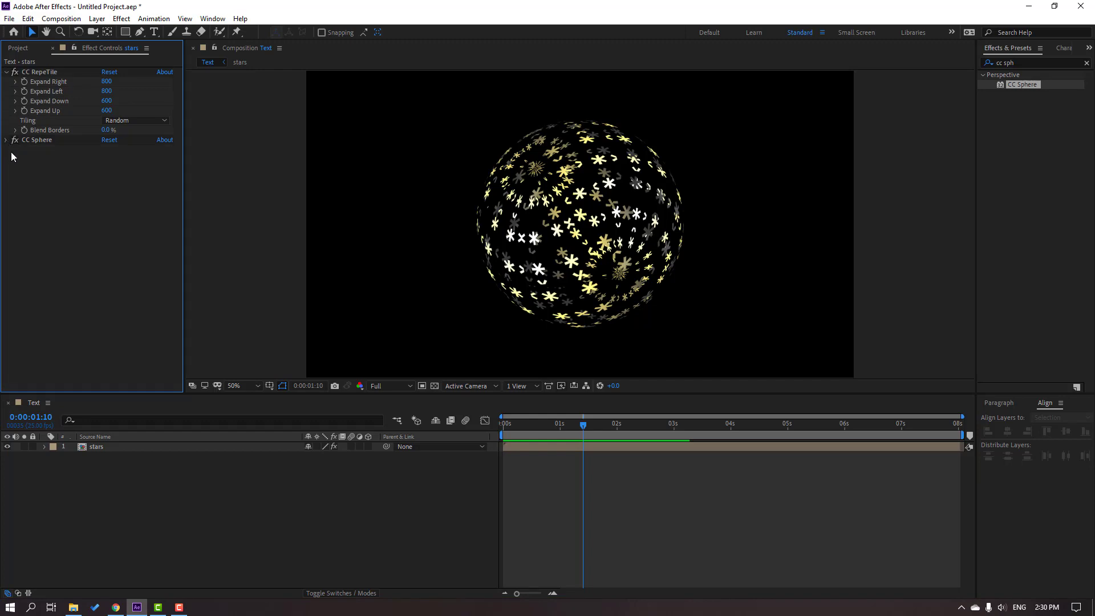
left_click(7, 72)
left_click(341, 507)
right_click(149, 498)
left_click(336, 402)
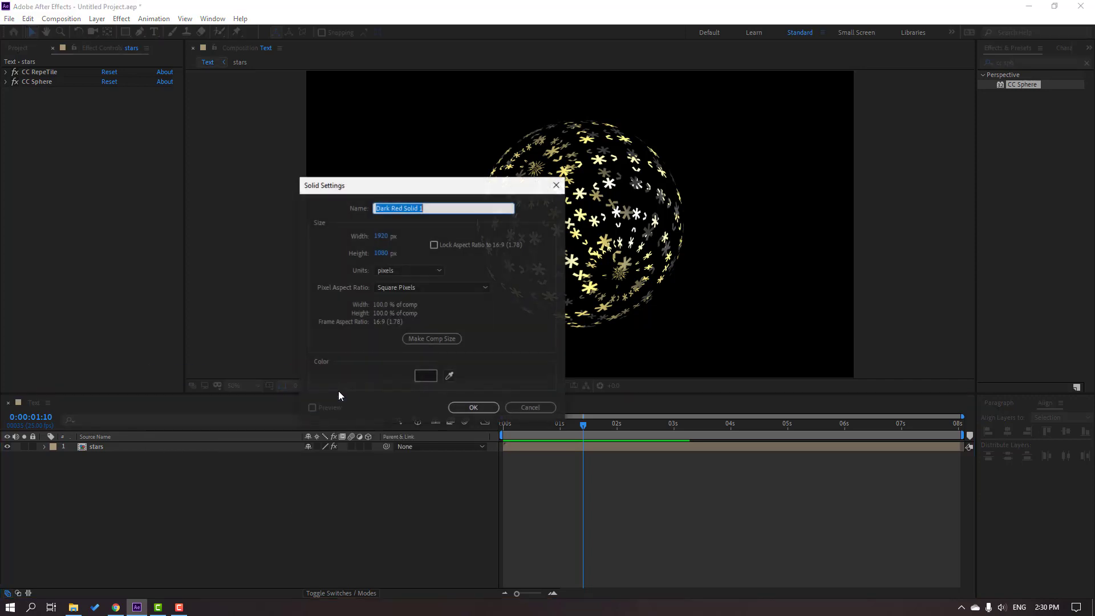
type("BG")
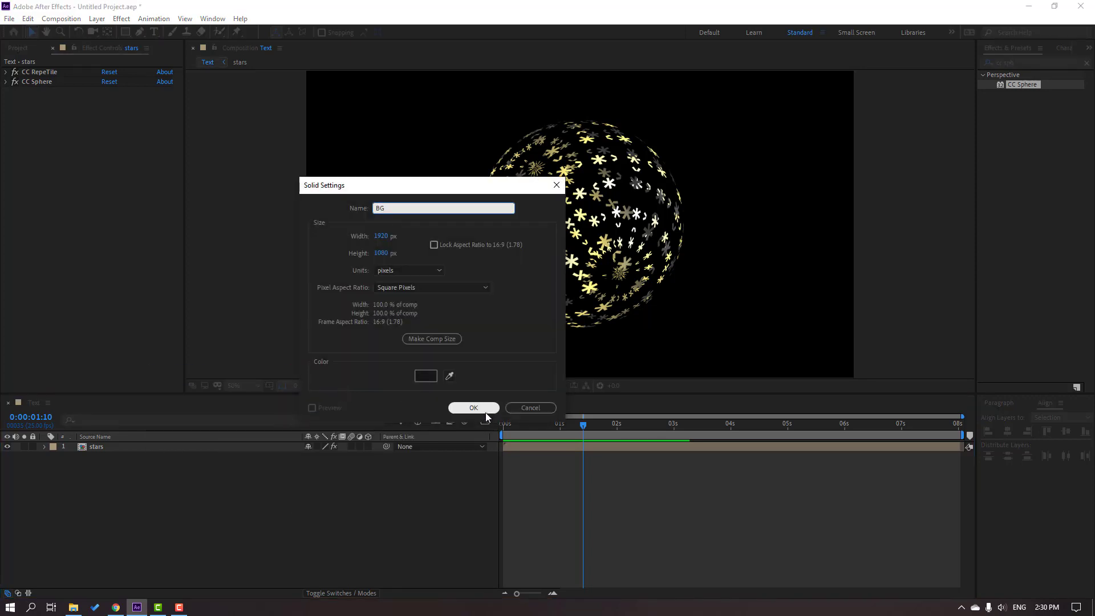
left_click(485, 413)
left_click_drag(93, 450, 118, 492)
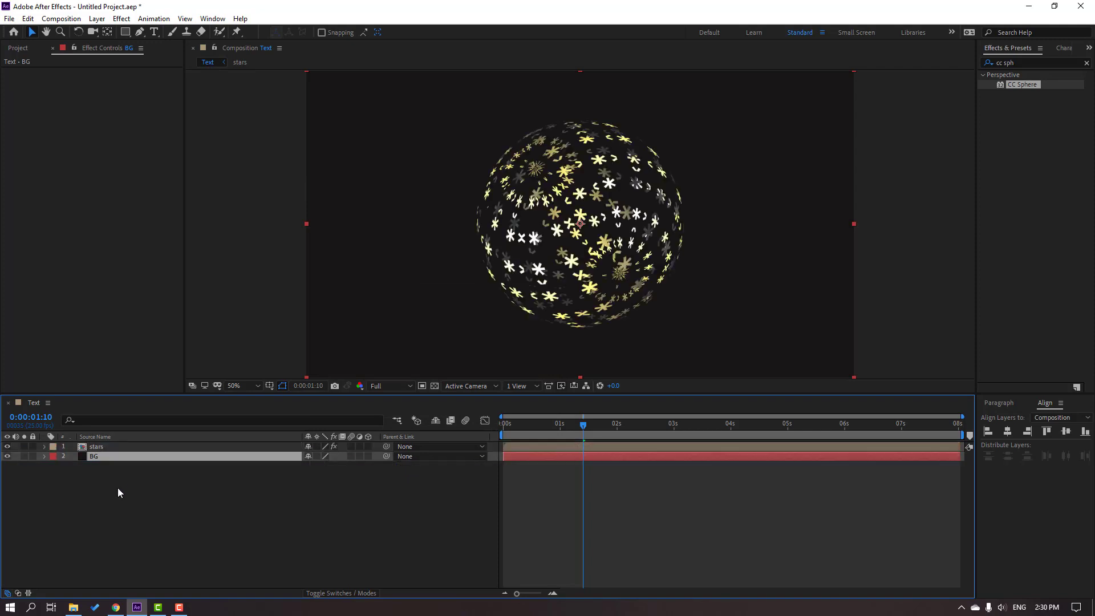
Step: Apply the Gradient Ramp effect to the BG layer
left_click(1026, 62)
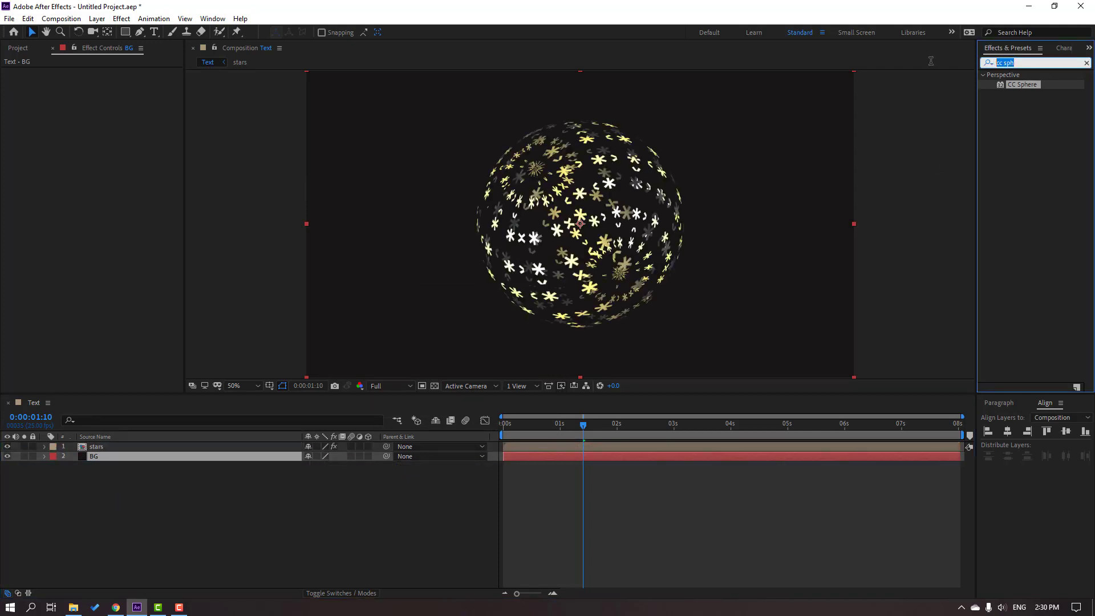
type("grad")
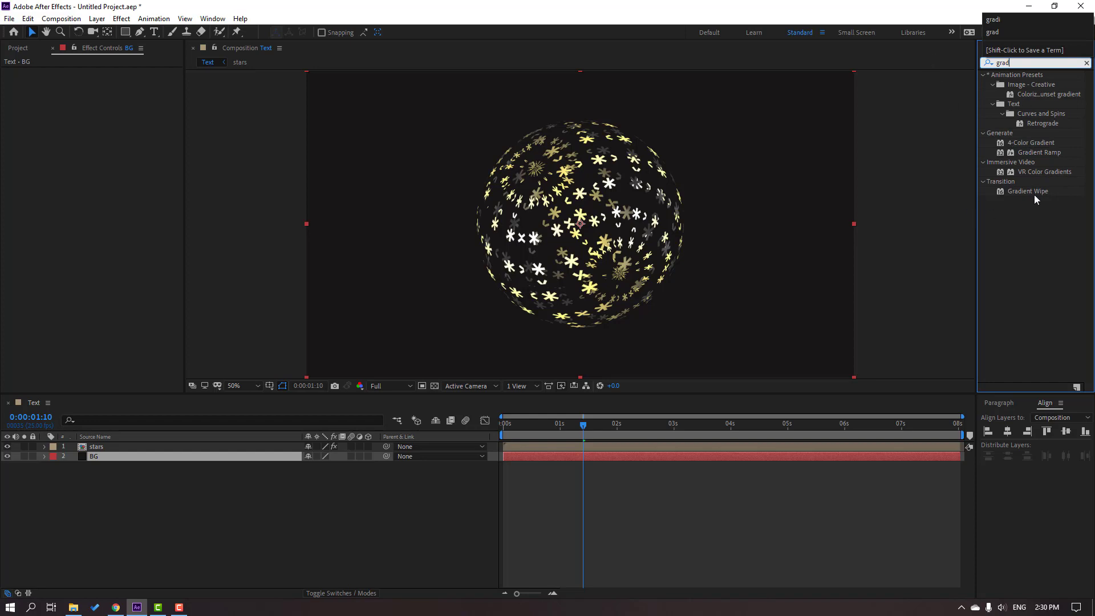
left_click(1062, 154)
left_click_drag(1034, 152, 89, 456)
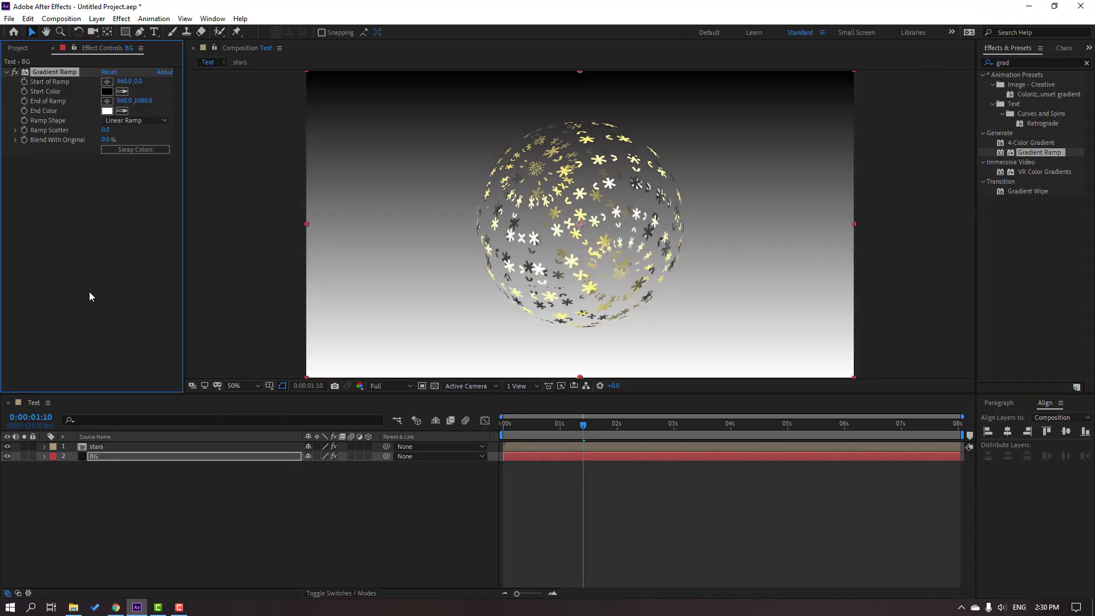
Step: Set the gradient's end colour to a very dark blue (080D1C)
left_click(106, 111)
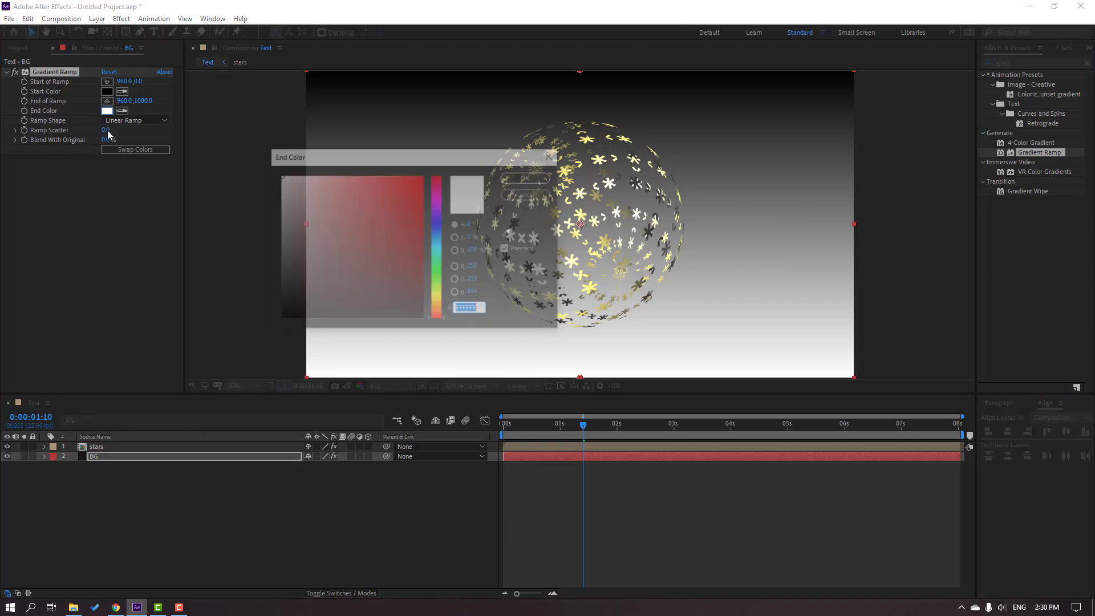
left_click(434, 237)
left_click_drag(399, 291, 381, 304)
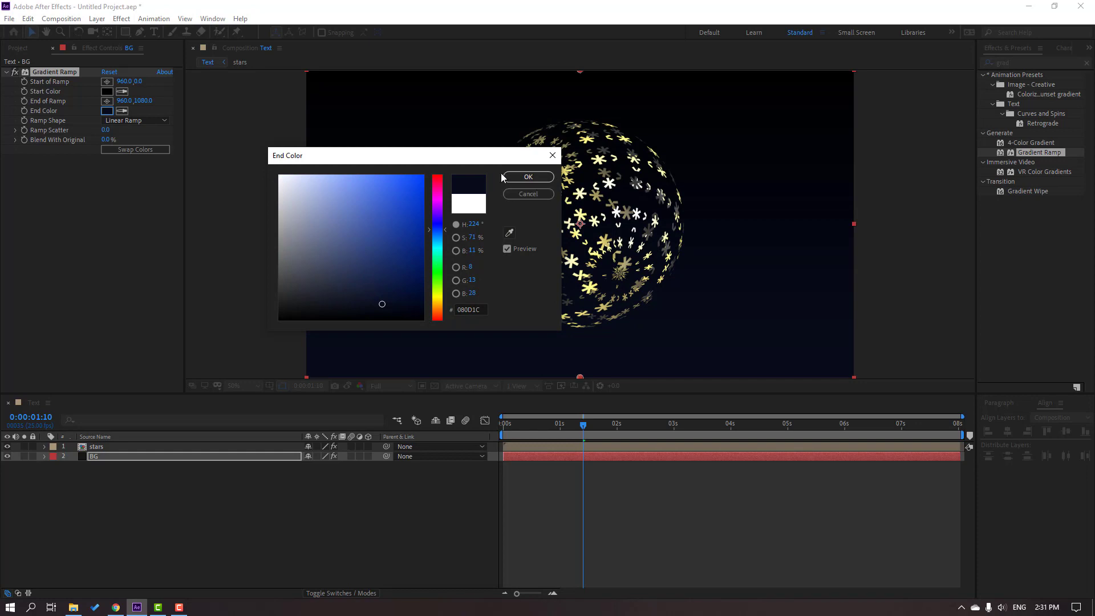
left_click(527, 177)
Step: Set the gradient's start colour to a slightly lighter dark navy
left_click(105, 92)
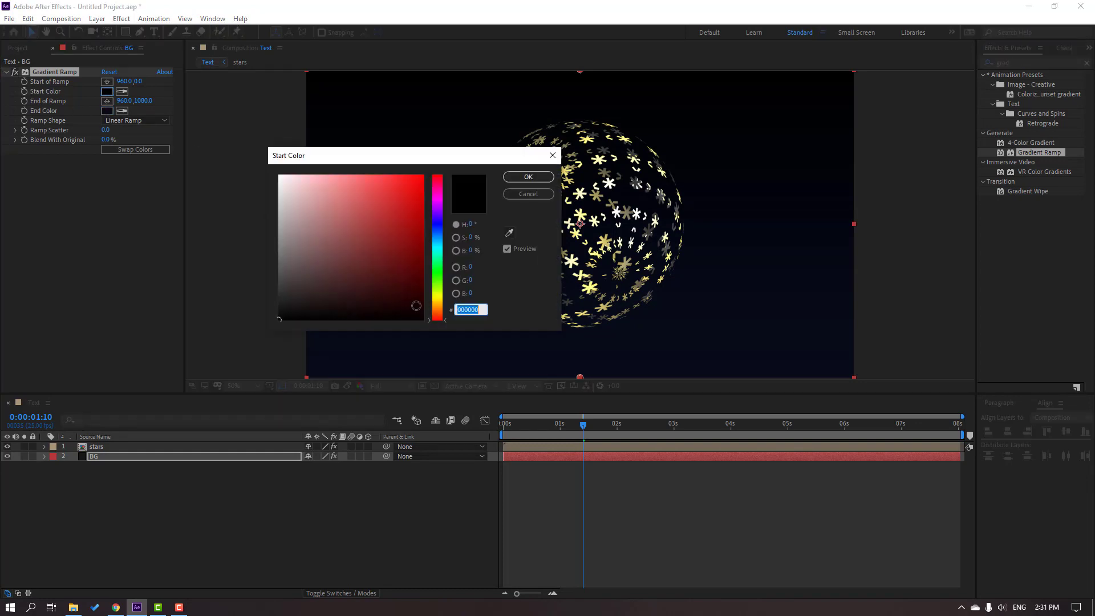
left_click(434, 228)
left_click(387, 305)
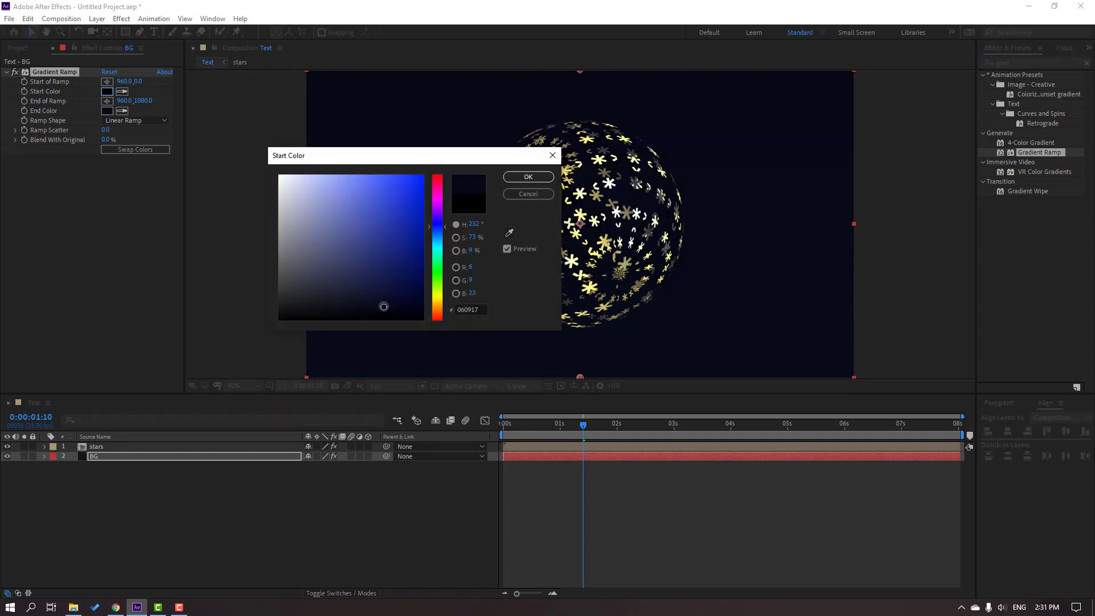
left_click(440, 230)
left_click_drag(409, 280, 385, 283)
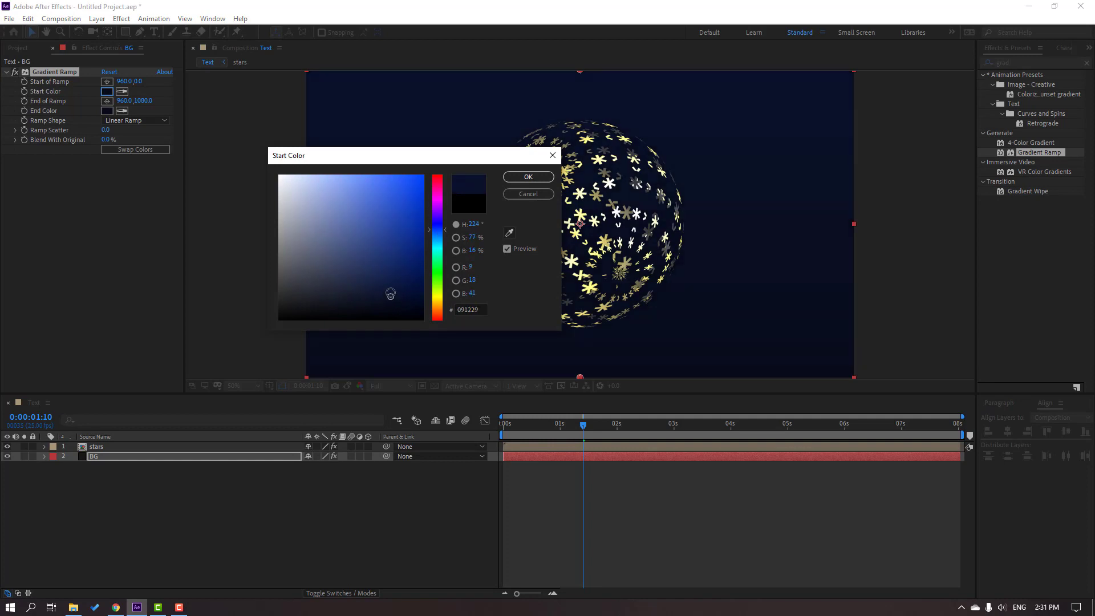
left_click(528, 177)
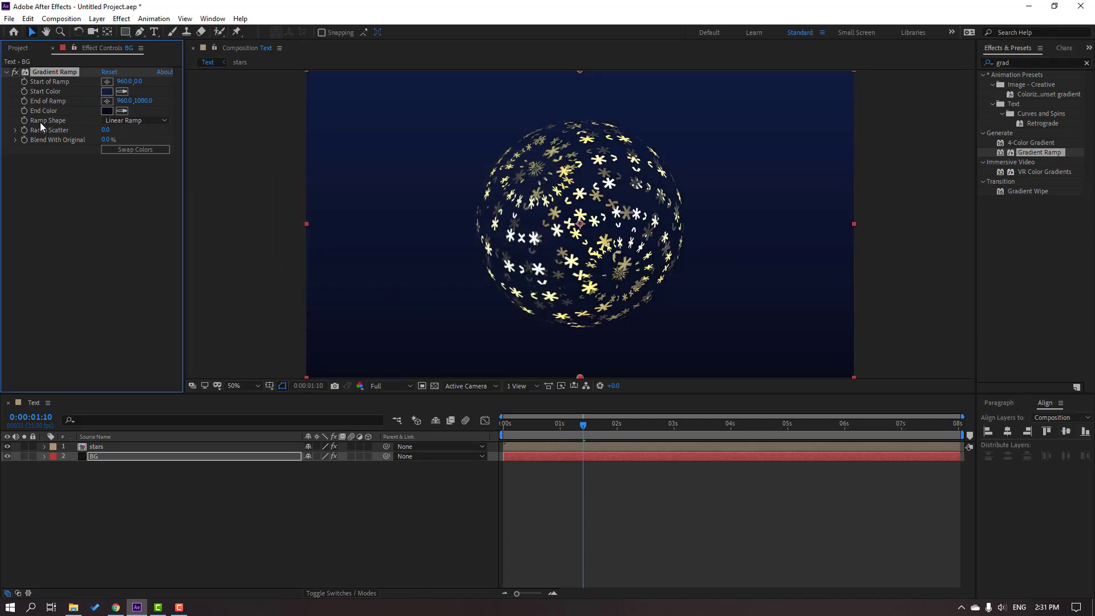
Step: Make the ramp radial, with its start at the frame's top edge and end below the frame
left_click(125, 121)
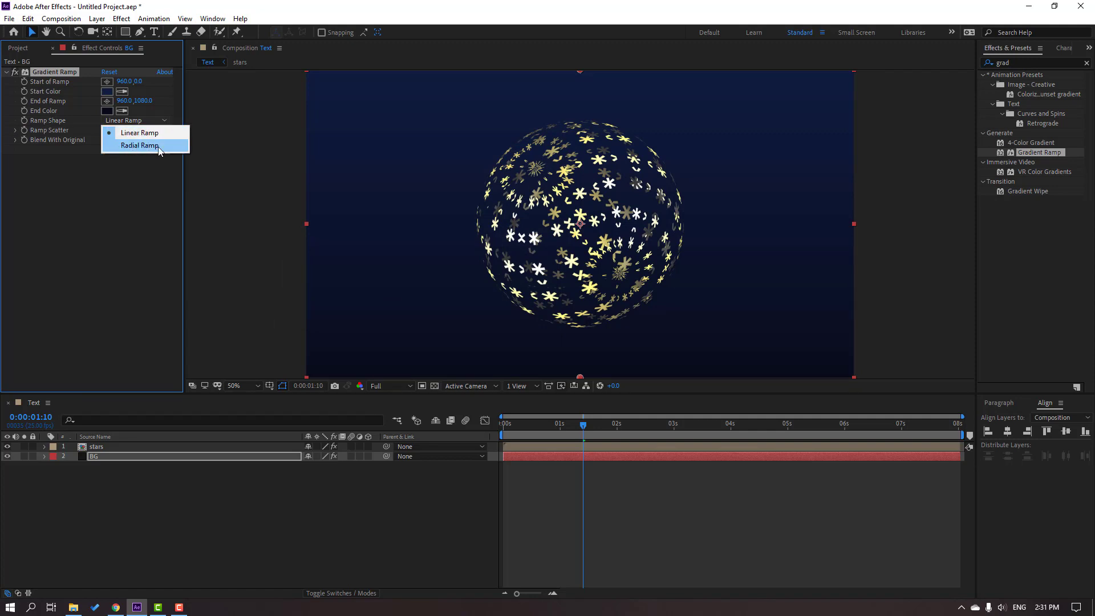
left_click(139, 145)
key("comma")
key("comma")
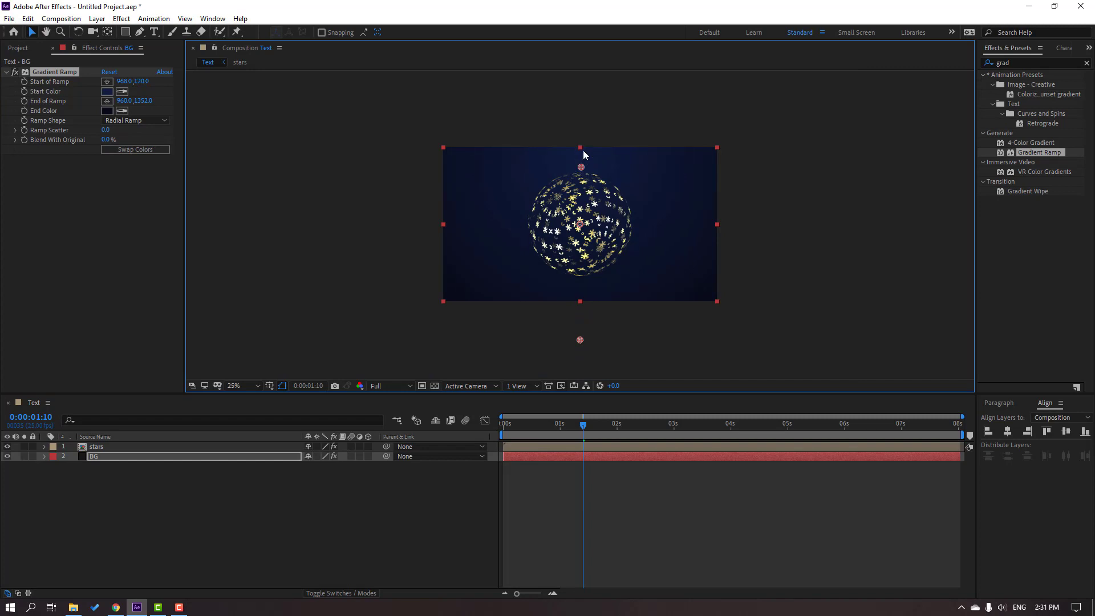
left_click_drag(579, 134, 579, 149)
left_click_drag(582, 320, 585, 322)
Step: Zoom back in and preview the sphere over the radial background
left_click(684, 486)
key("period")
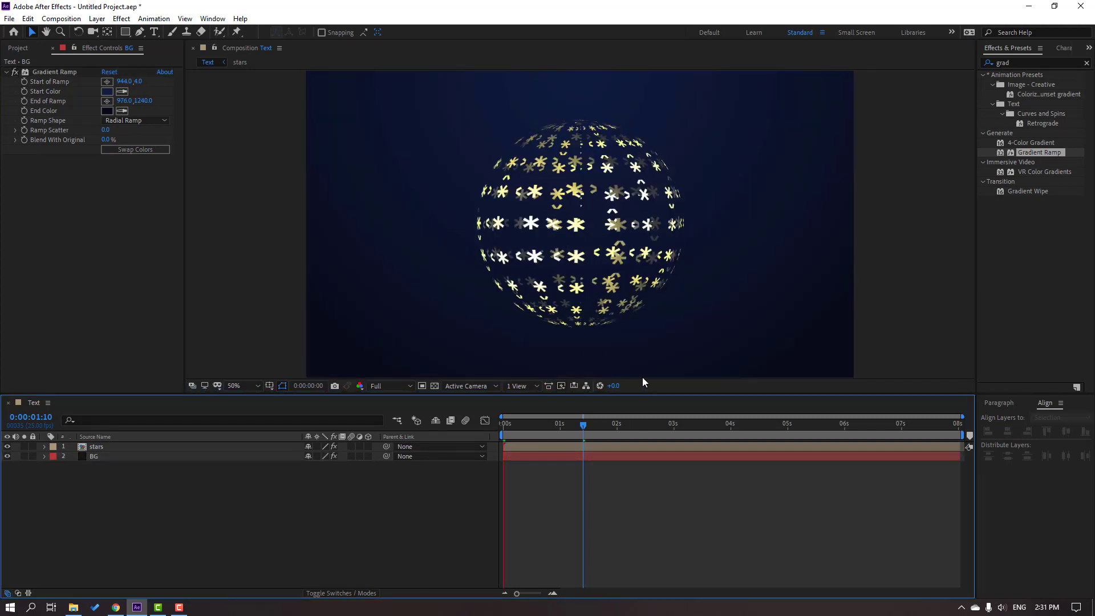
key("space")
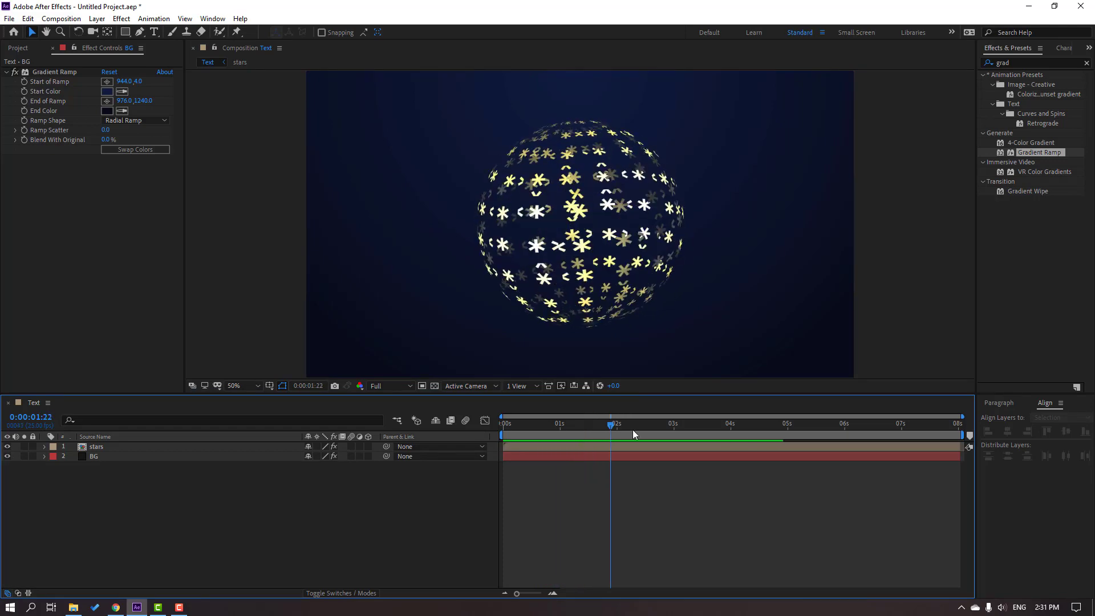
key("space")
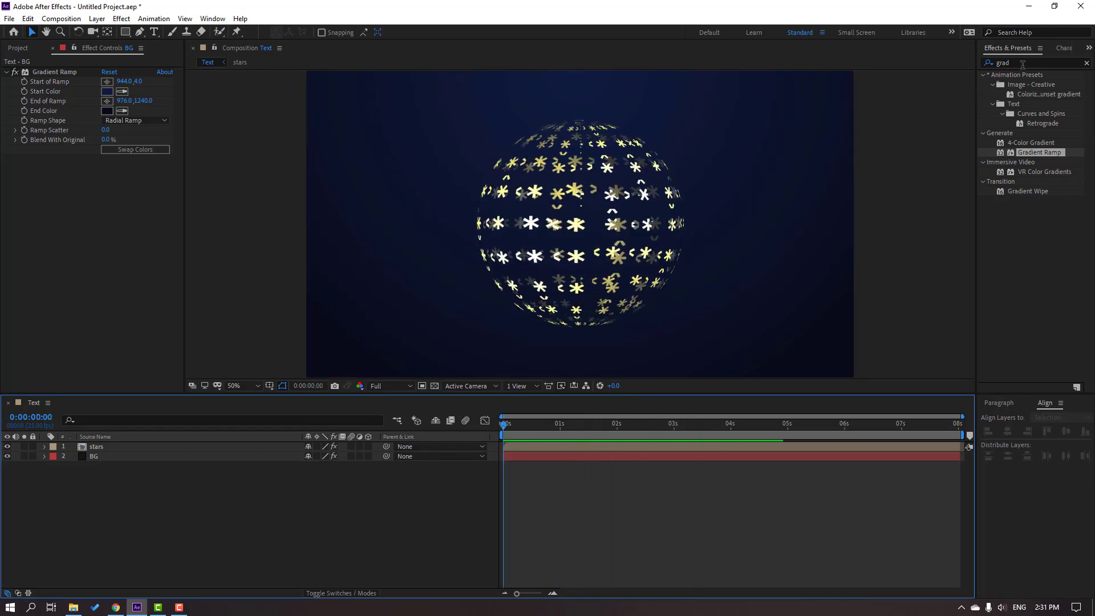
Step: Apply Glow to the stars layer with radius raised to 104 and a lower threshold, and preview
left_click(1023, 63)
type("g")
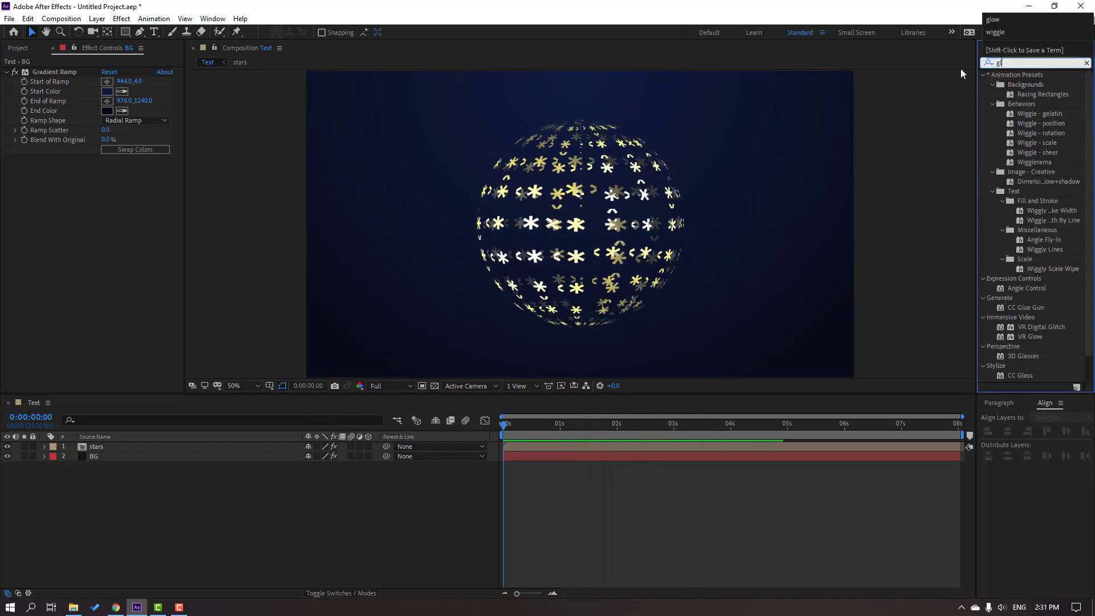
type("low")
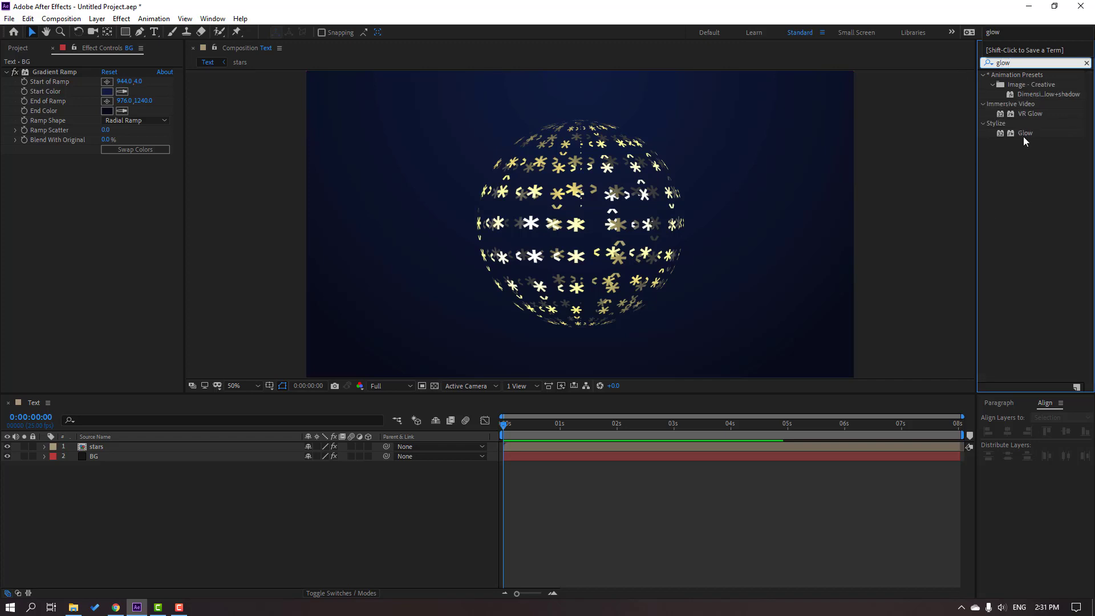
left_click_drag(1023, 134, 103, 448)
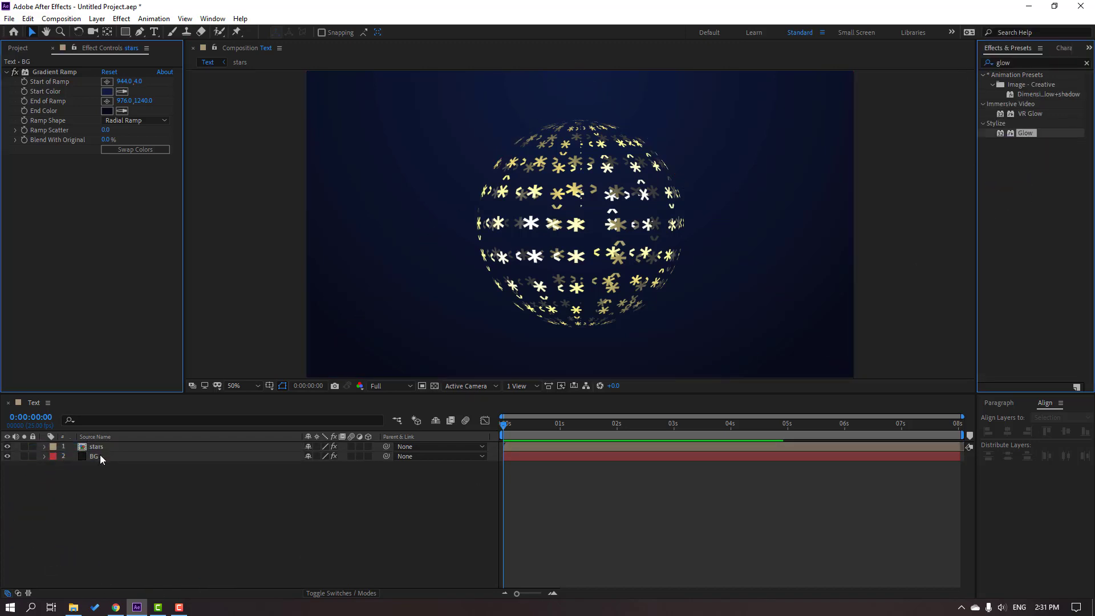
left_click_drag(107, 237, 158, 233)
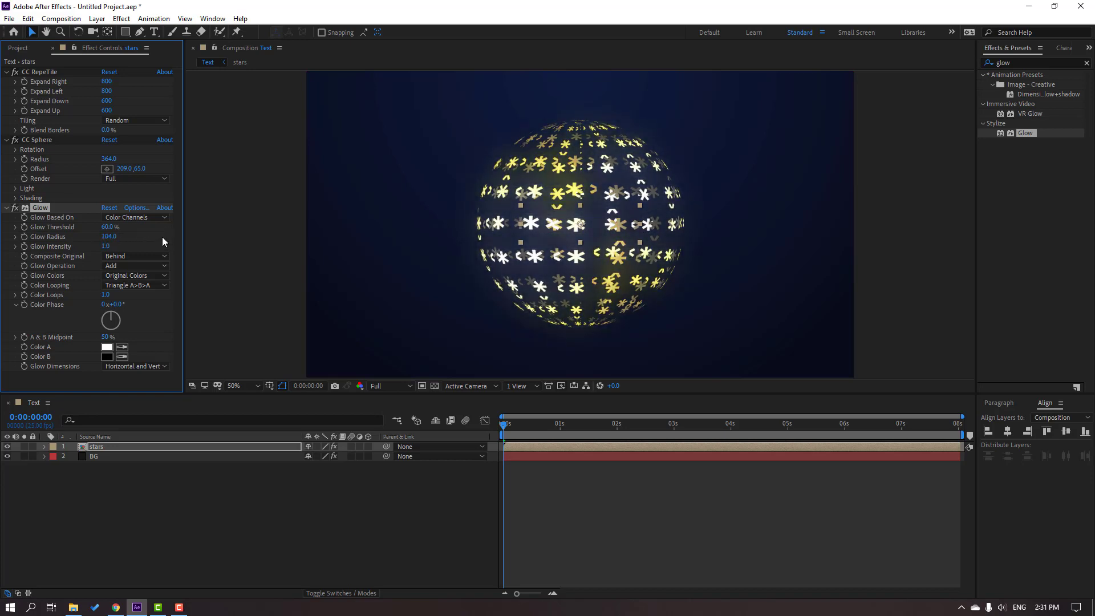
mouse_move(107, 230)
left_mouse_down()
mouse_move(97, 226)
mouse_move(96, 247)
left_mouse_up()
left_click(301, 513)
key("space")
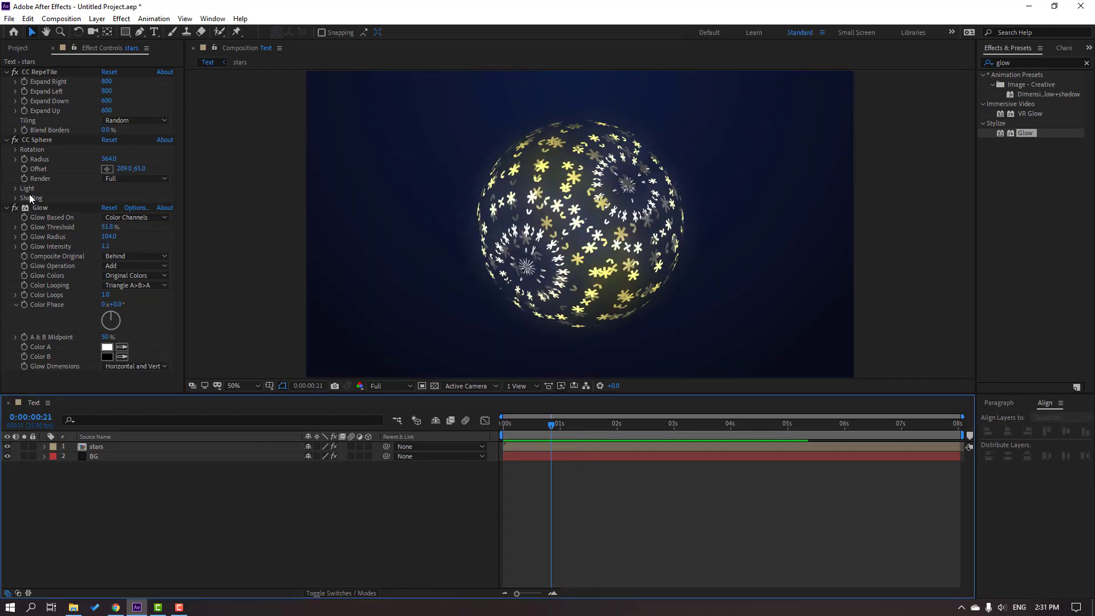
Step: Duplicate the Glow and shrink the second glow's radius to 34, then preview both glows
left_click(41, 209)
key("ctrl+d")
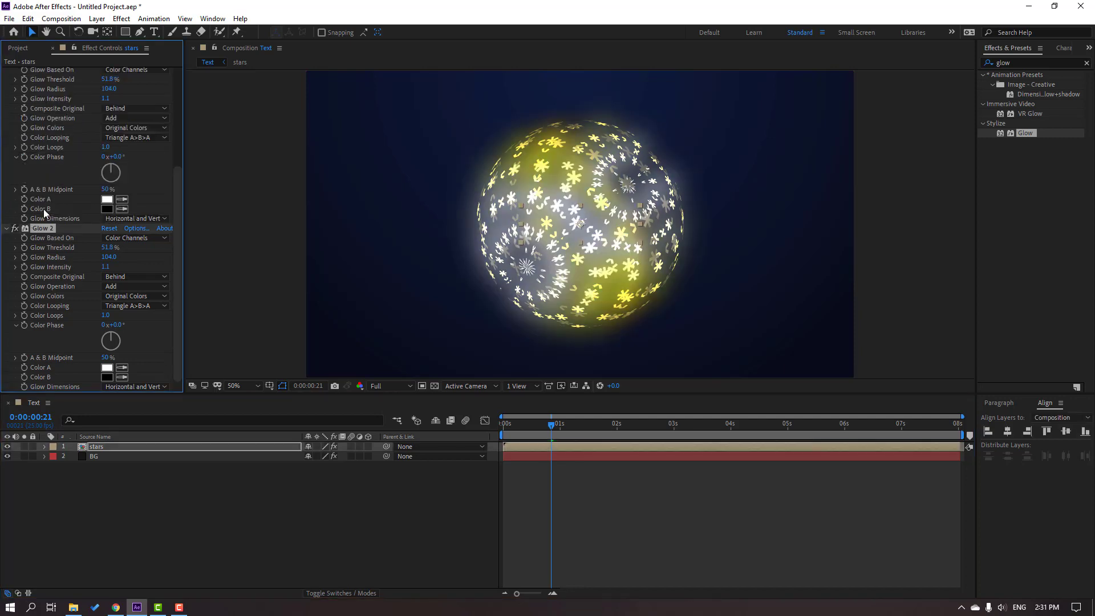
left_click(109, 257)
type("52")
key("Return")
left_click_drag(89, 265, 78, 265)
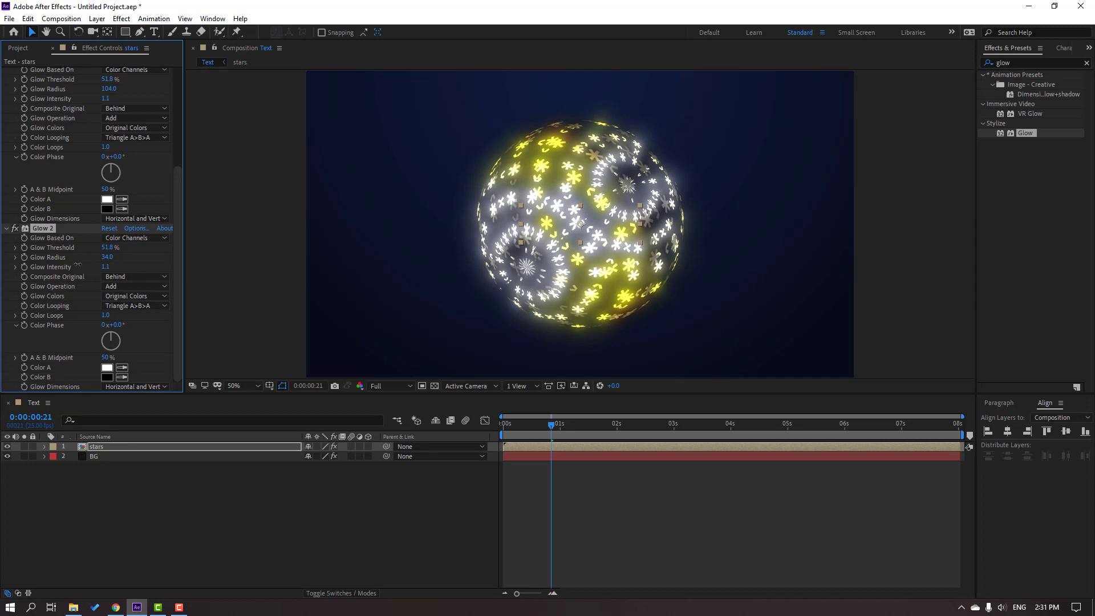
left_click(598, 518)
key("space")
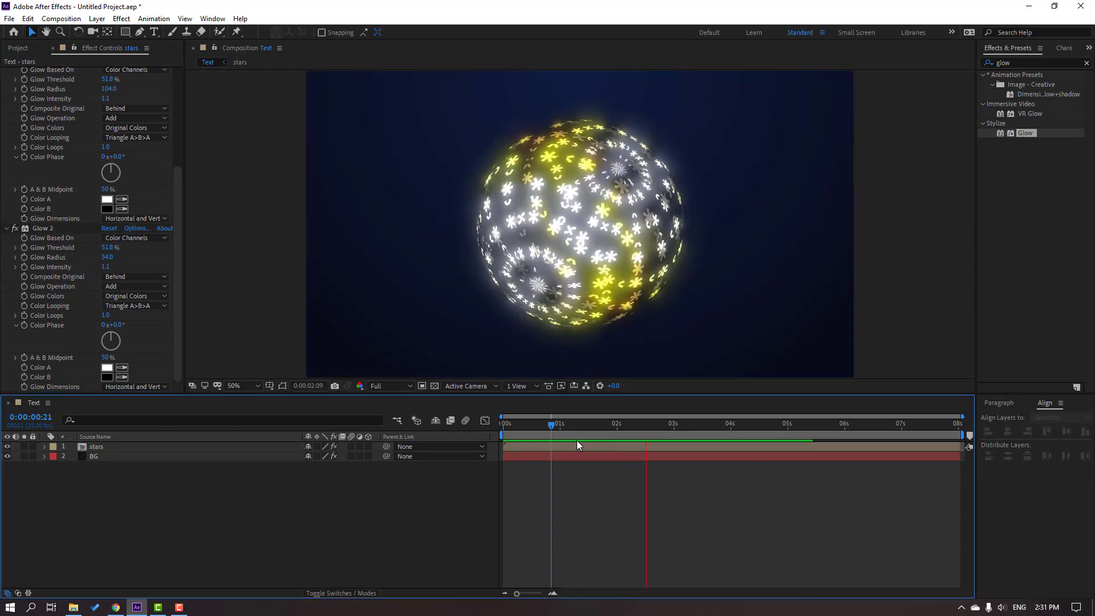
left_click_drag(604, 425, 572, 424)
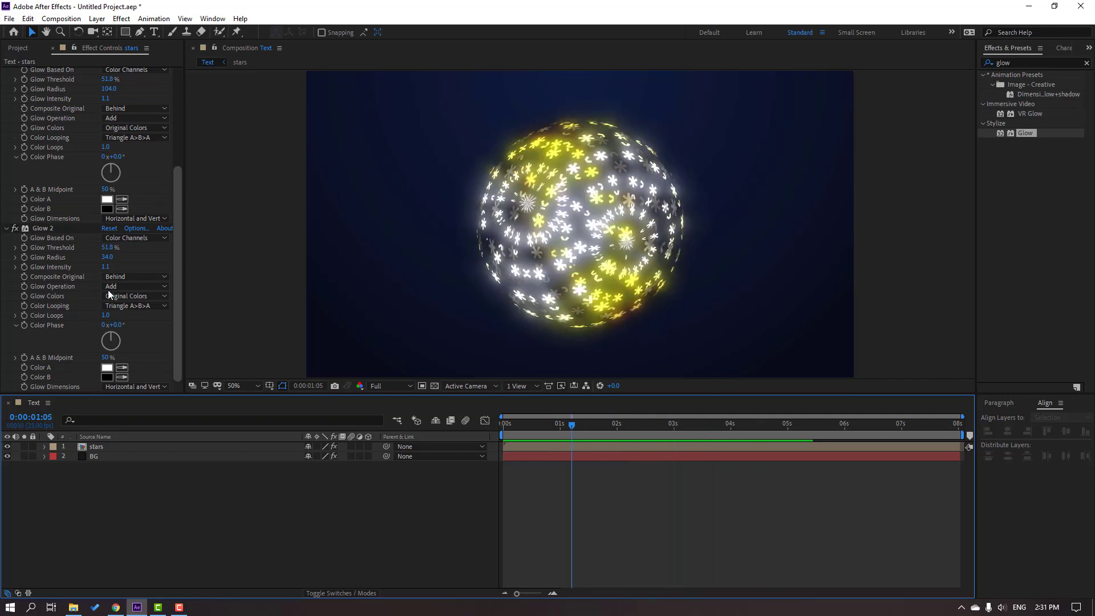
left_click(8, 228)
Step: Apply Hue/Saturation to stars with Colorize on, hue 183° and saturation 87 for a cyan tint
left_click(8, 216)
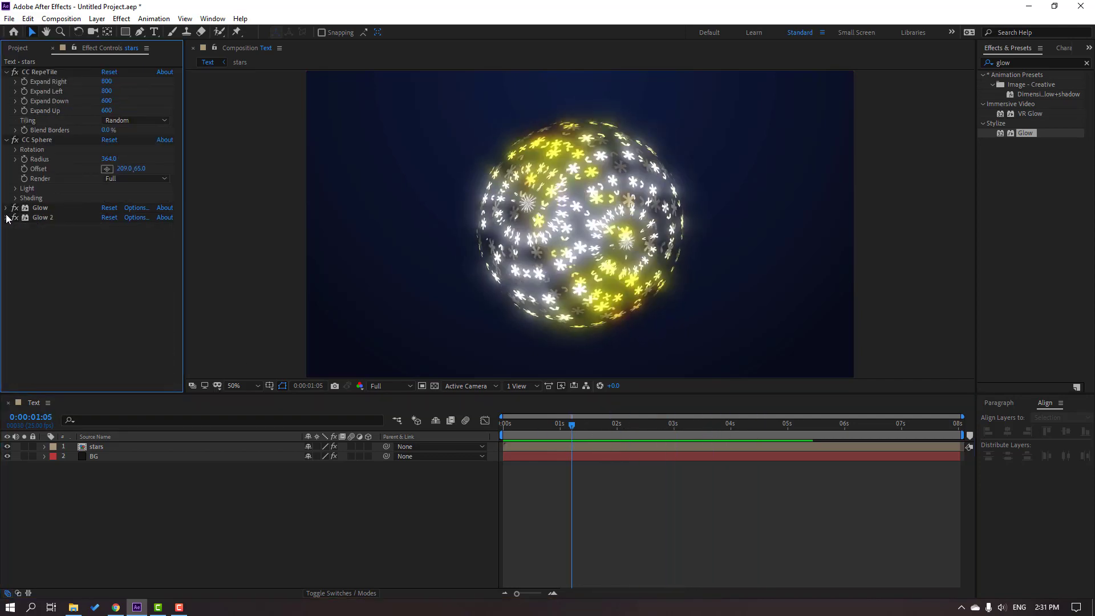
double_click(998, 63)
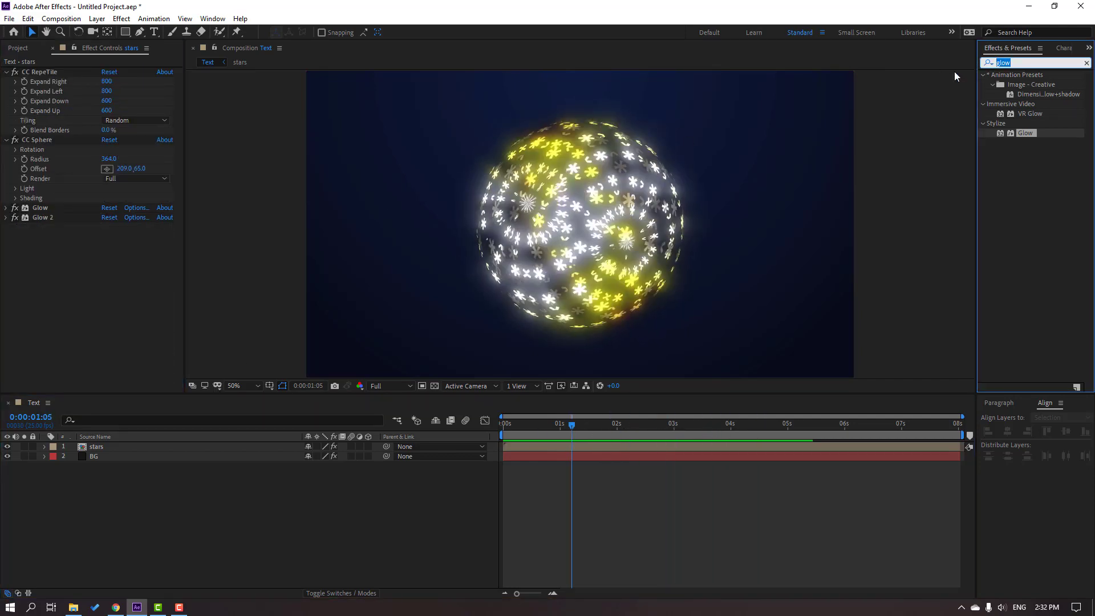
type("hue")
left_click_drag(1038, 124, 94, 448)
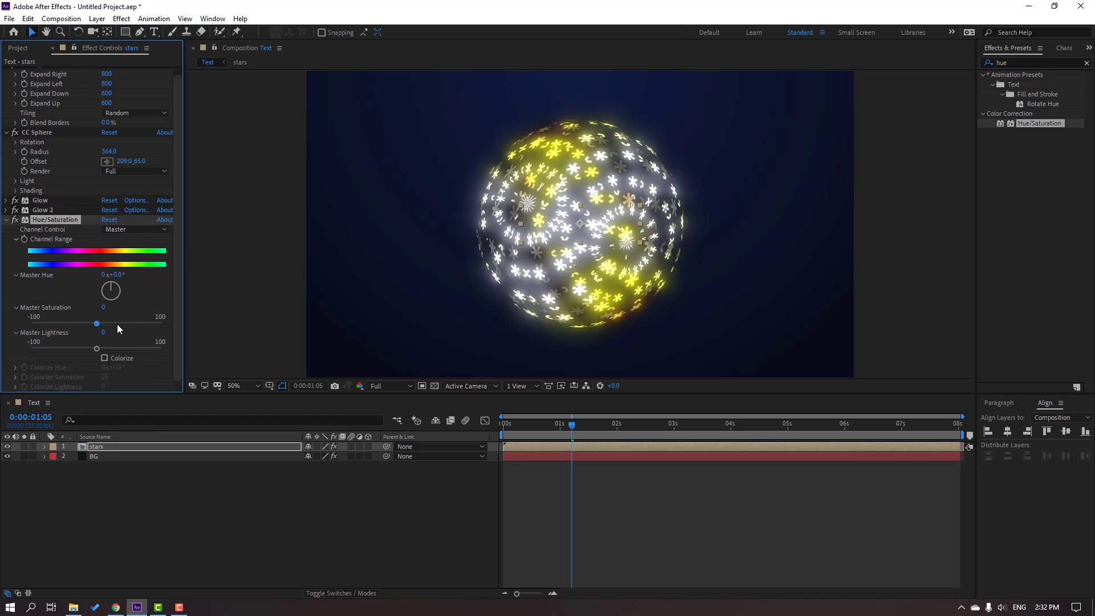
left_click(103, 359)
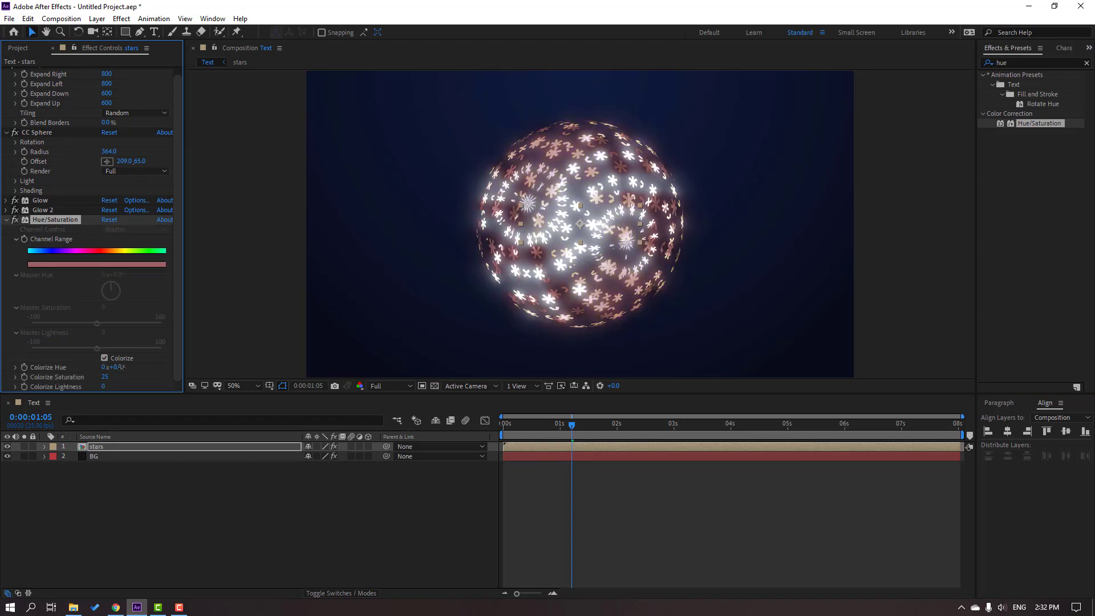
mouse_move(112, 367)
left_mouse_down()
mouse_move(154, 366)
mouse_move(128, 383)
mouse_move(169, 366)
left_mouse_up()
left_click(509, 471)
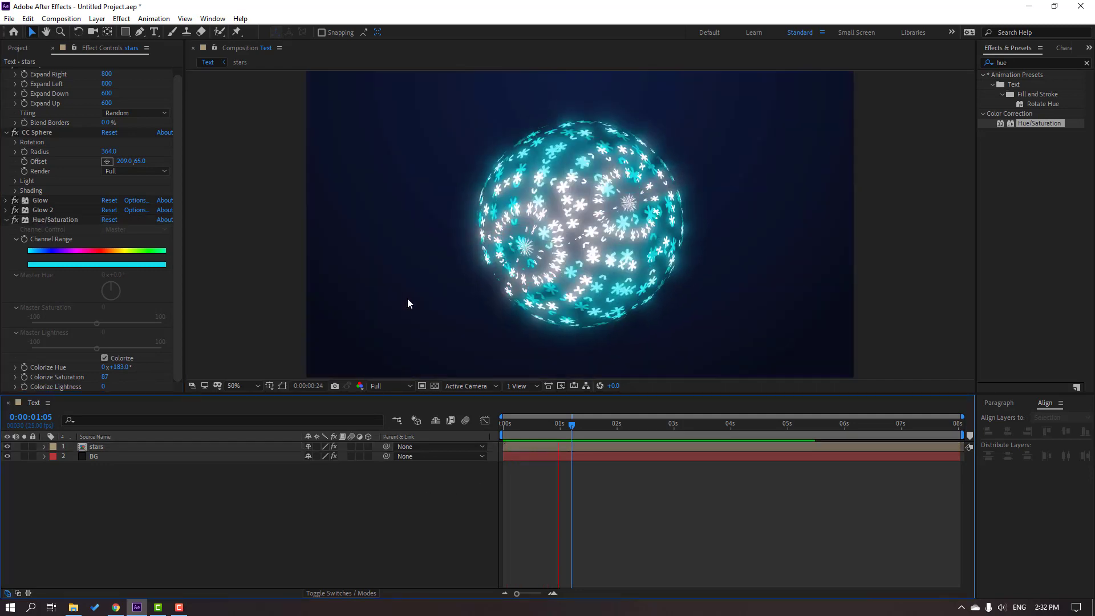
Step: Inside the stars precomp, add a Scale text animator to the asterisk layer
left_click(644, 424)
double_click(96, 448)
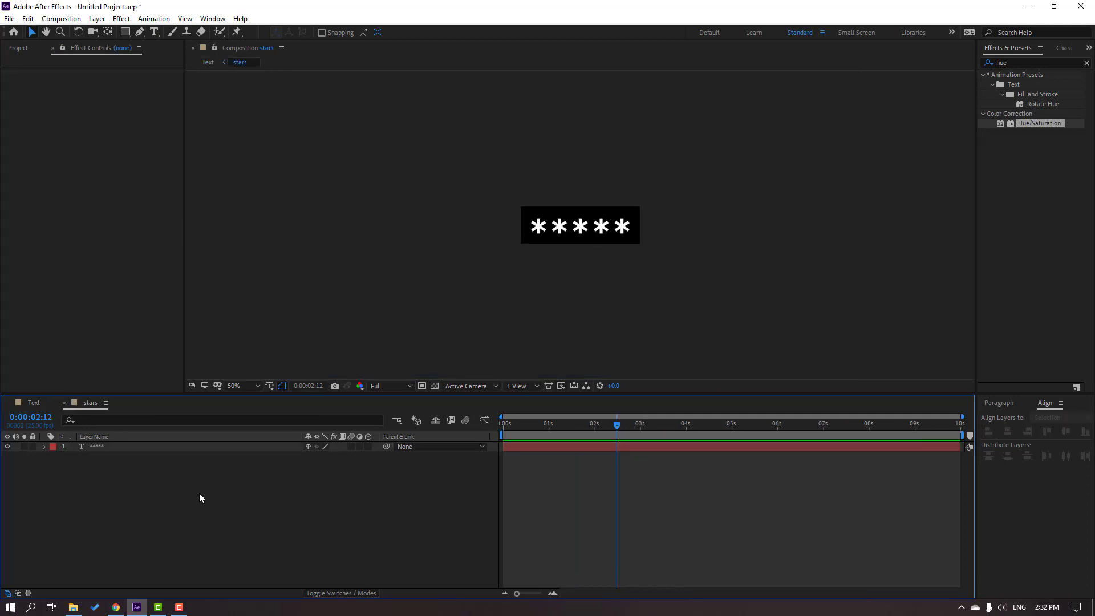
left_click(96, 447)
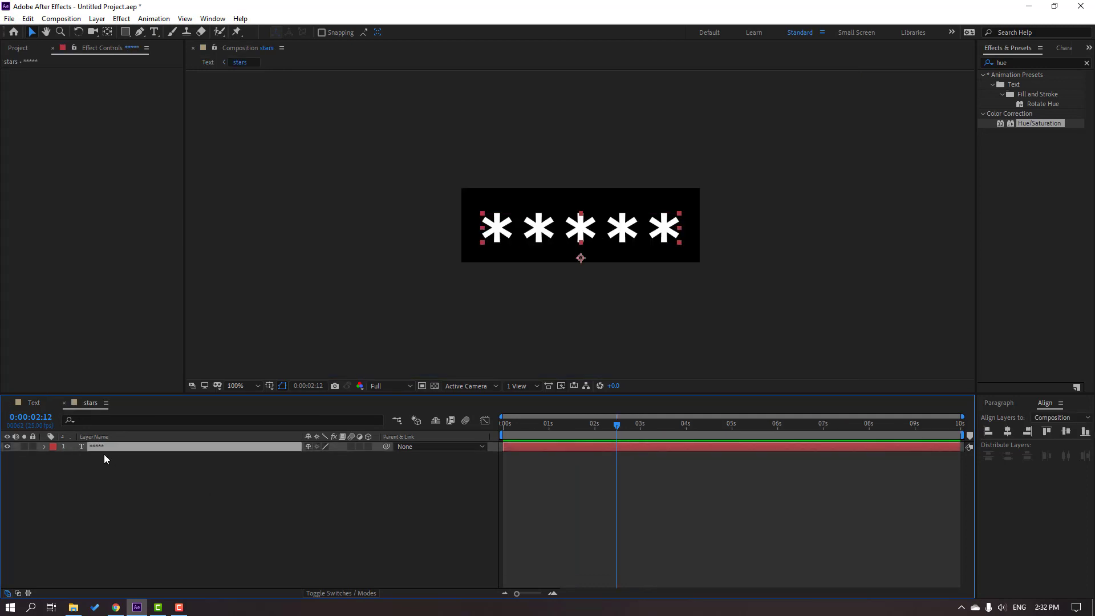
left_click(43, 446)
left_click(56, 457)
left_click(375, 457)
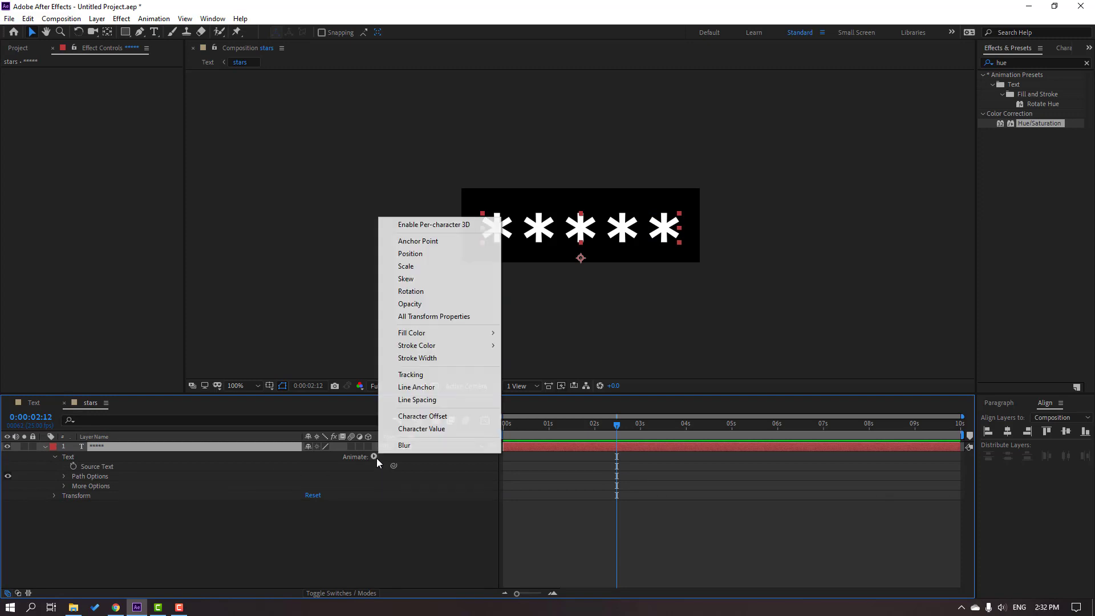
left_click(405, 266)
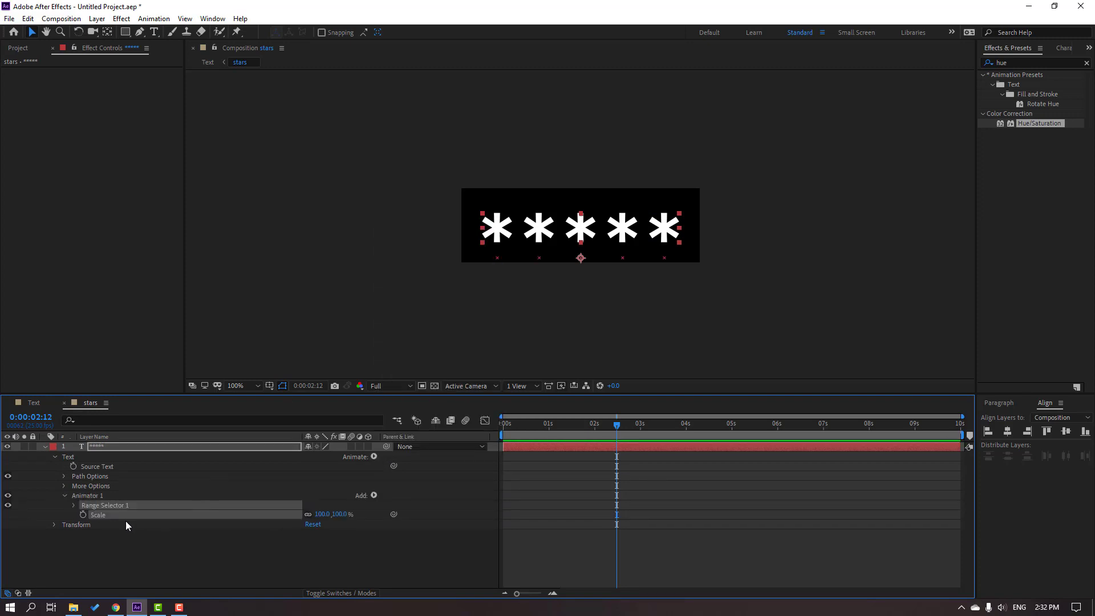
Step: Keyframe Range Selector Start at 0%, 100% at one second, and 3% at two seconds
left_click(59, 513)
left_click_drag(599, 423, 503, 423)
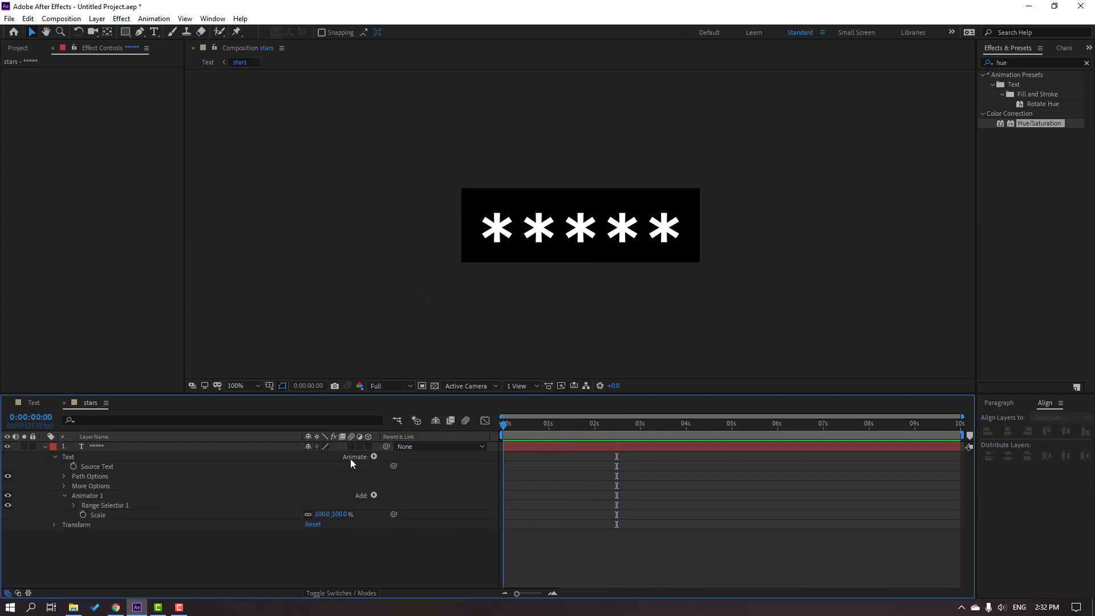
left_click(73, 505)
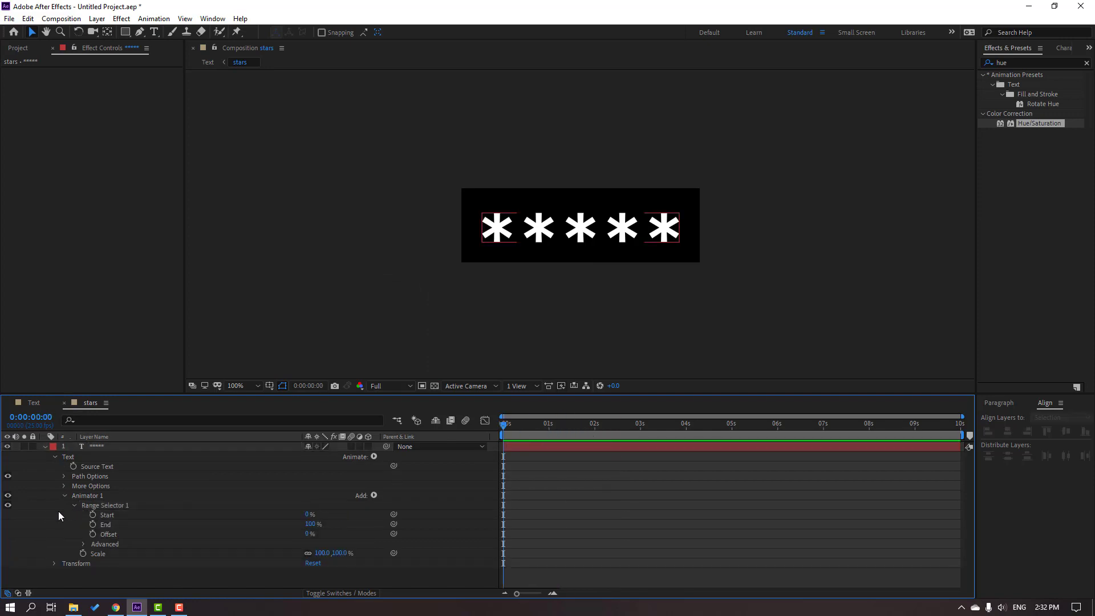
left_click(93, 514)
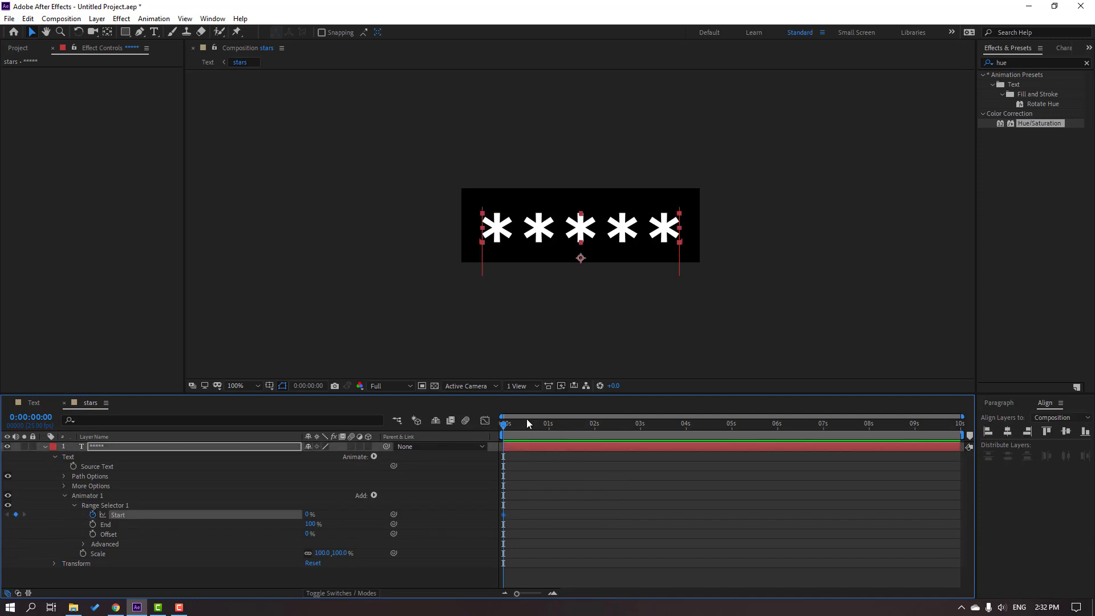
left_click_drag(526, 423, 558, 425)
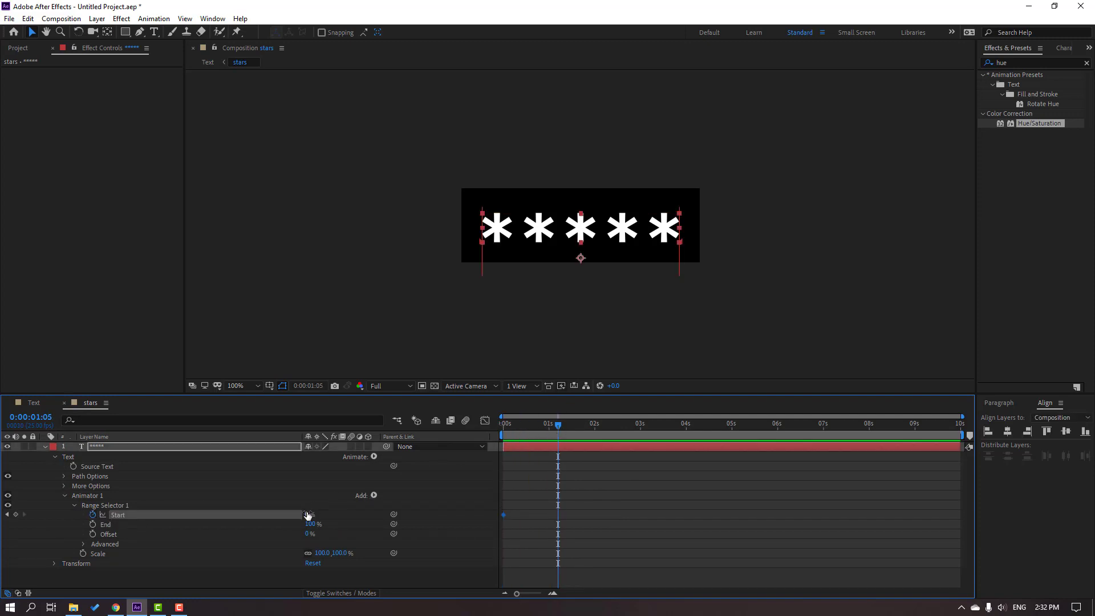
left_click_drag(309, 515, 393, 514)
left_click_drag(600, 425, 618, 425)
left_click(324, 512)
type("3")
key("Return")
Step: Set the animator's Scale to 0% and scrub to preview the asterisks shrinking in turn
left_click_drag(617, 424, 550, 424)
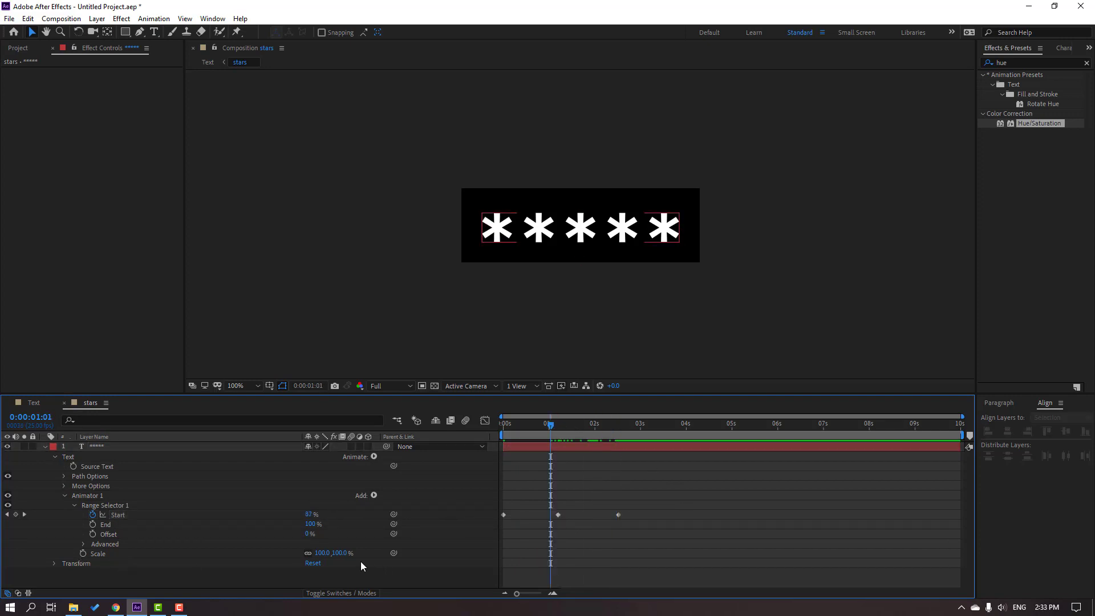
left_click_drag(321, 553, 325, 560)
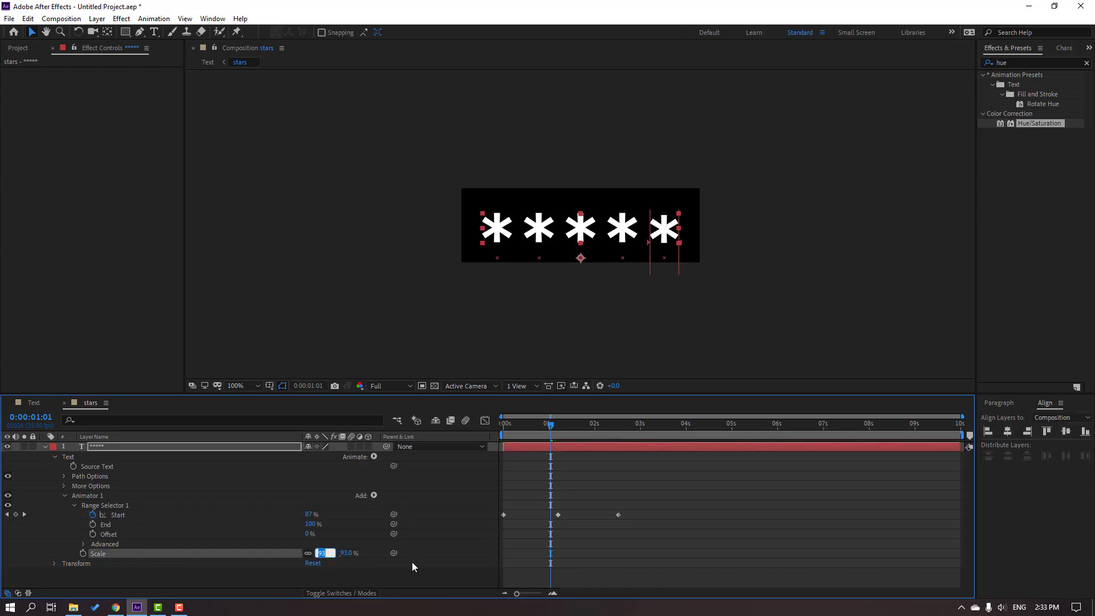
key("Return")
left_click_drag(531, 426, 630, 431)
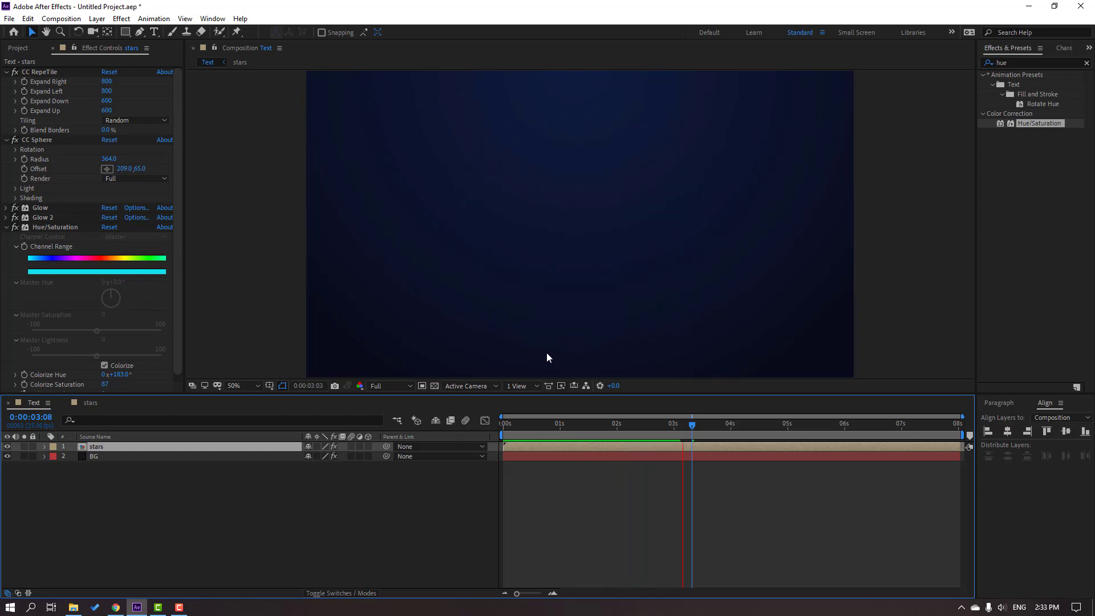
Step: Apply Easy Ease to the three Start keyframes in the stars composition
key("space")
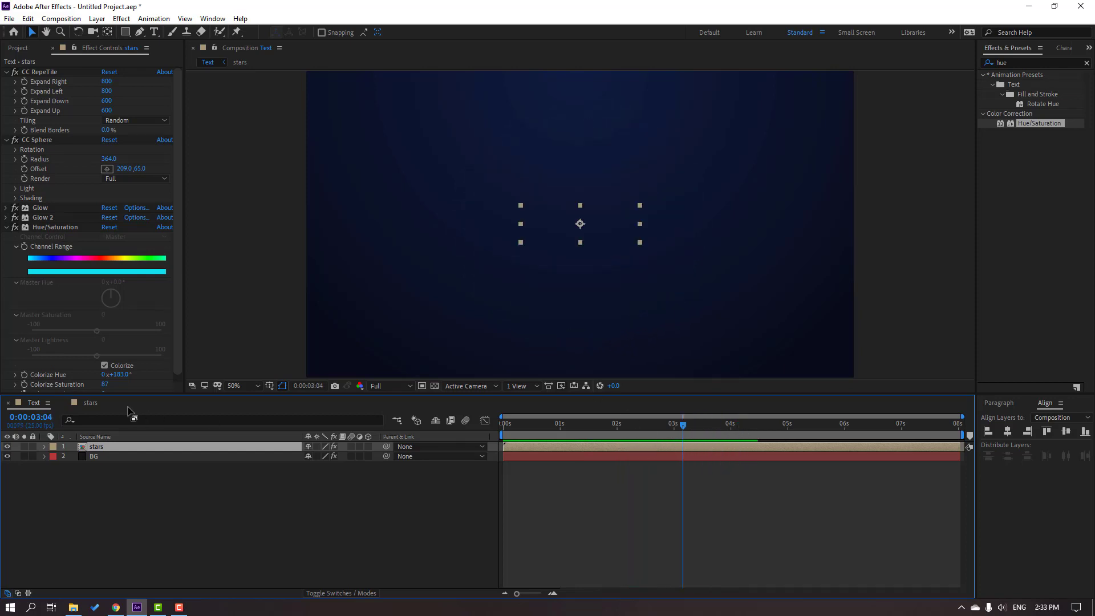
left_click(88, 402)
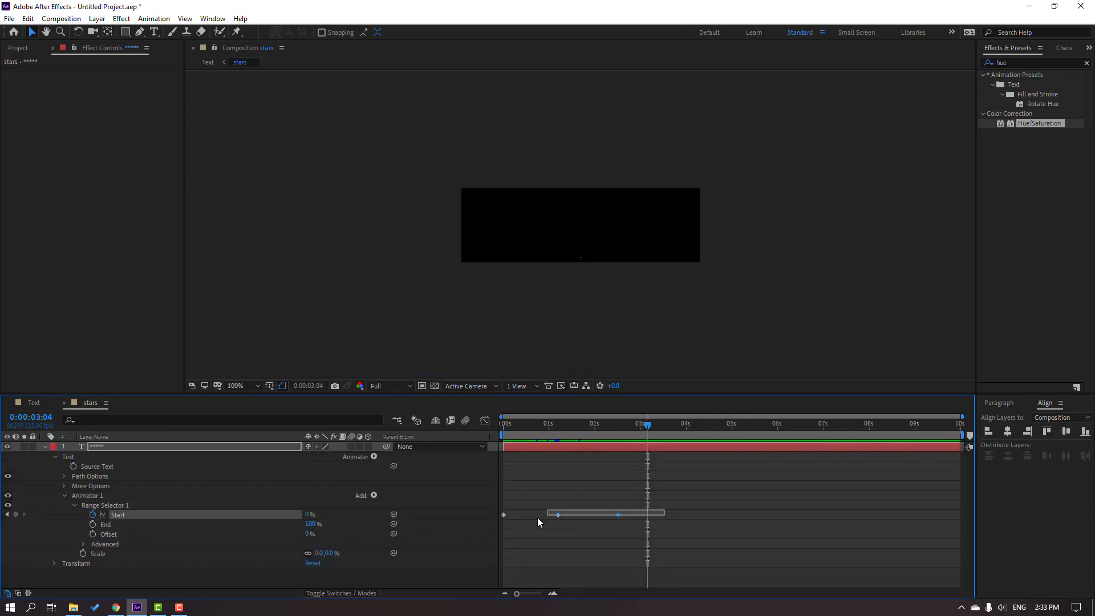
left_click_drag(659, 524, 504, 530)
right_click(502, 517)
mouse_move(568, 508)
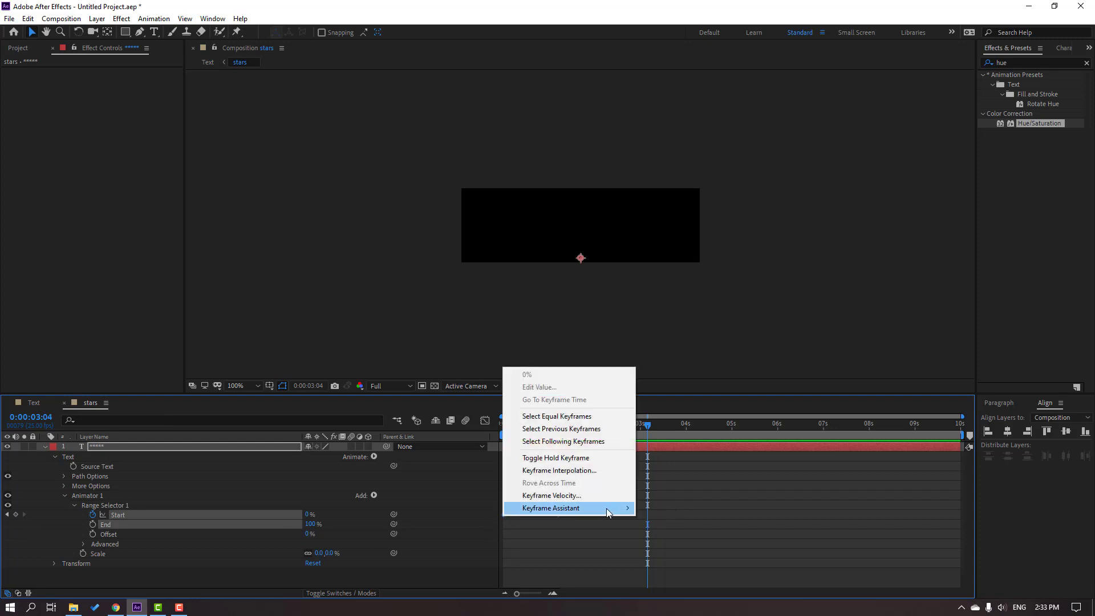
left_click(685, 436)
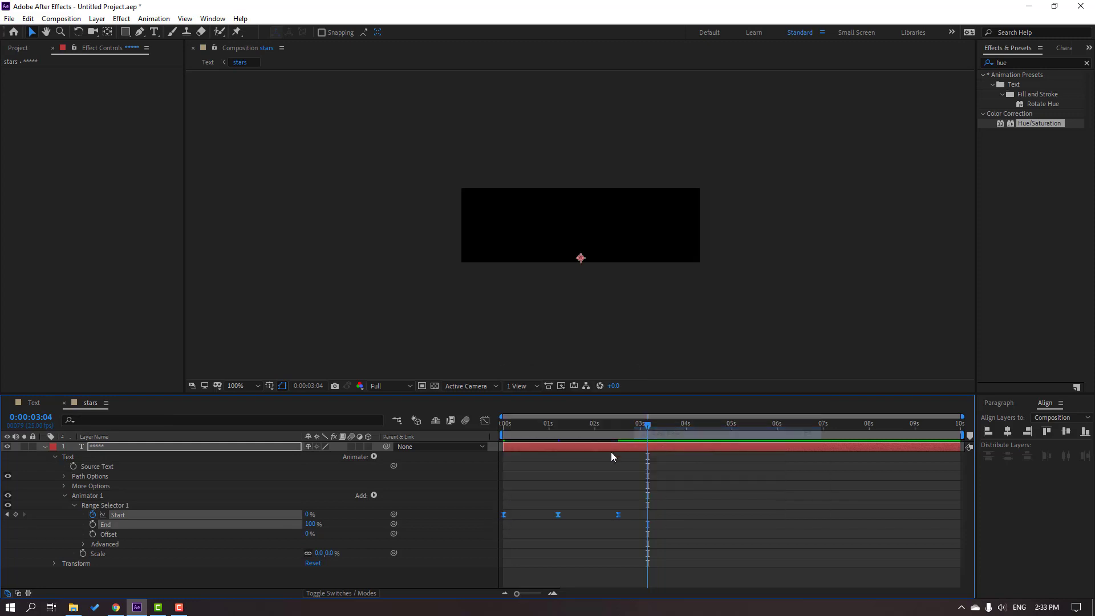
Step: Sharpen the Start speed curve in the Graph Editor and preview the eased shrink
left_click(485, 425)
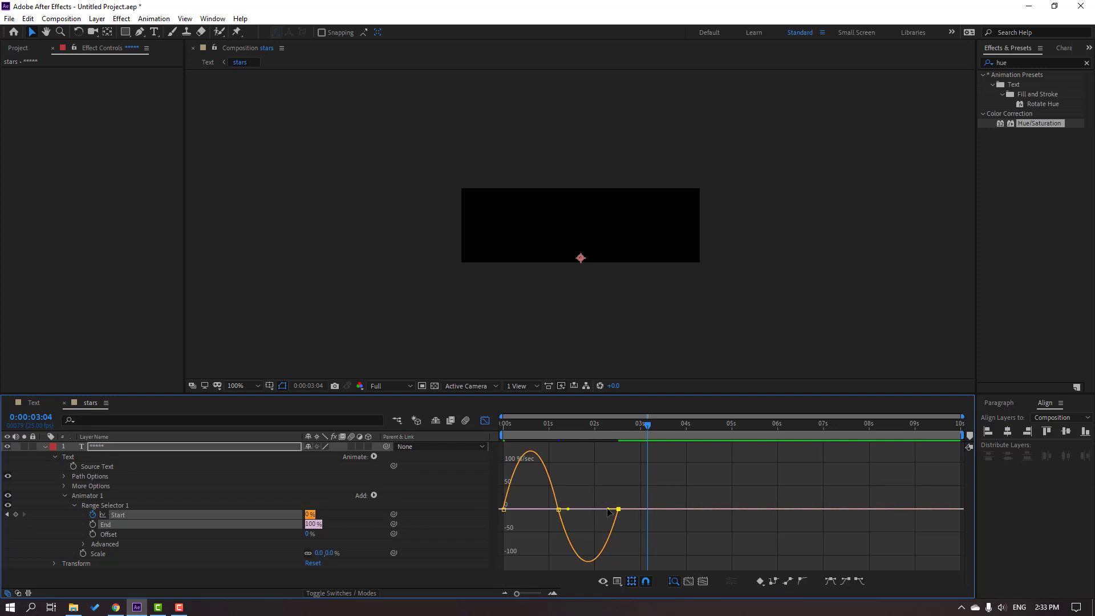
left_click_drag(596, 509, 563, 507)
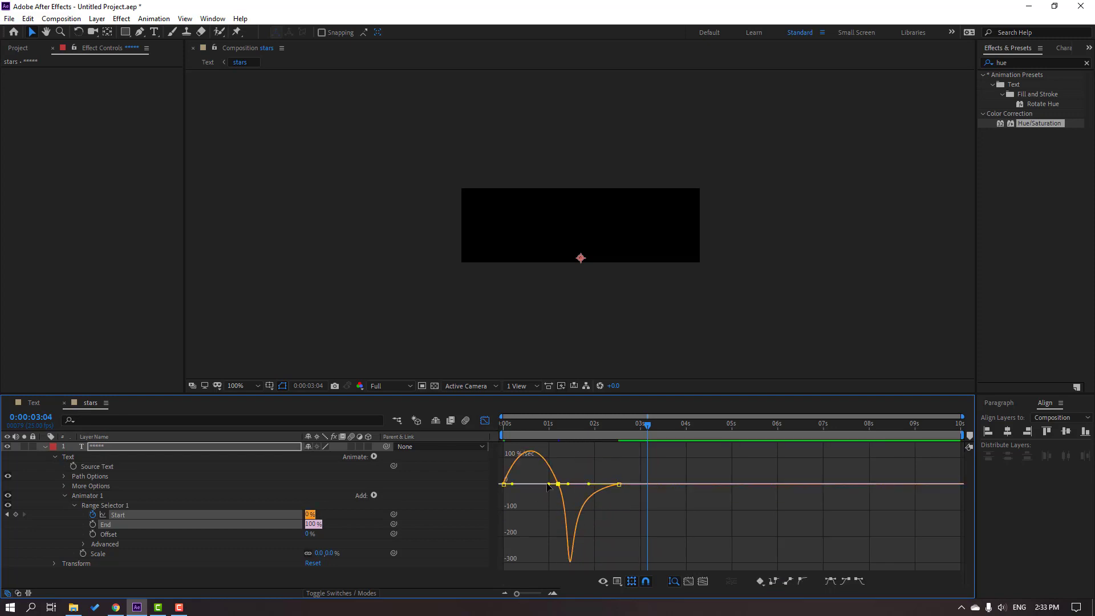
key("space")
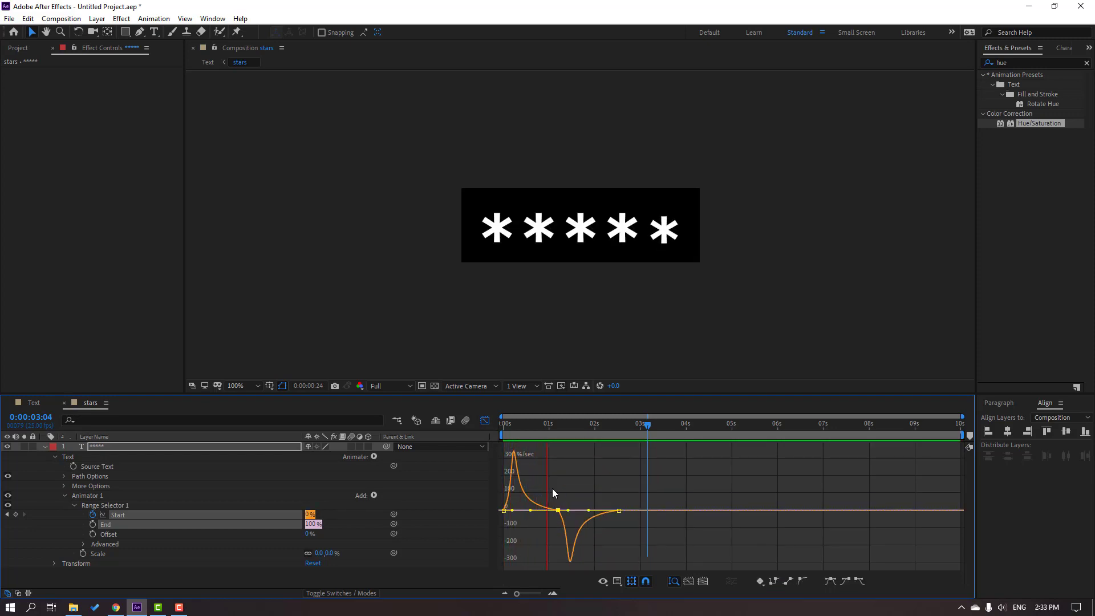
key("space")
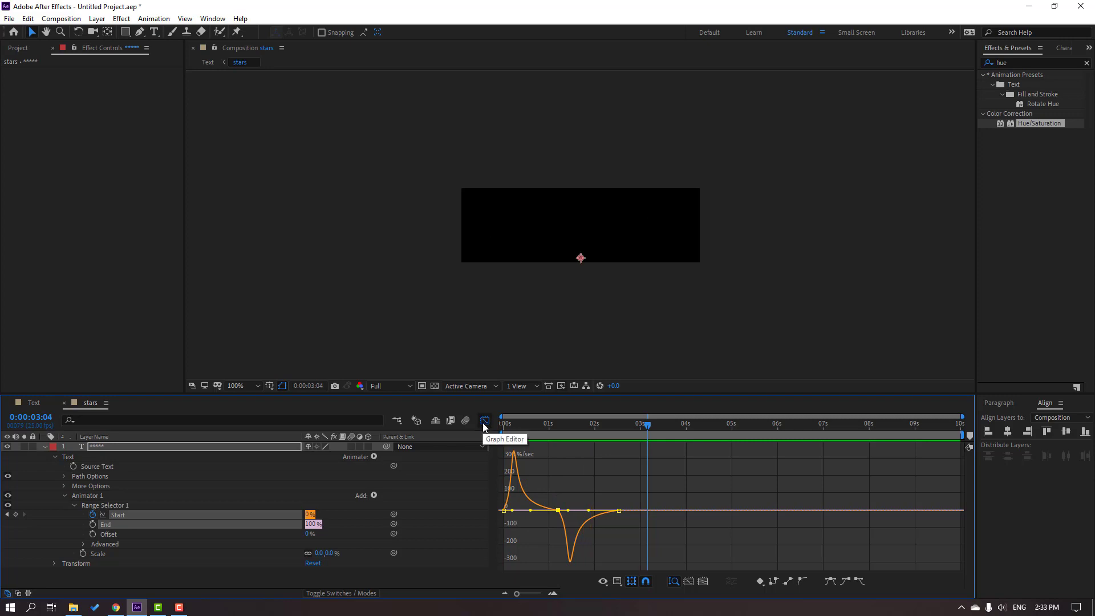
Step: Add a loopOutDuration("cycle") expression to the range Start and preview the looping shrink
left_click(485, 423)
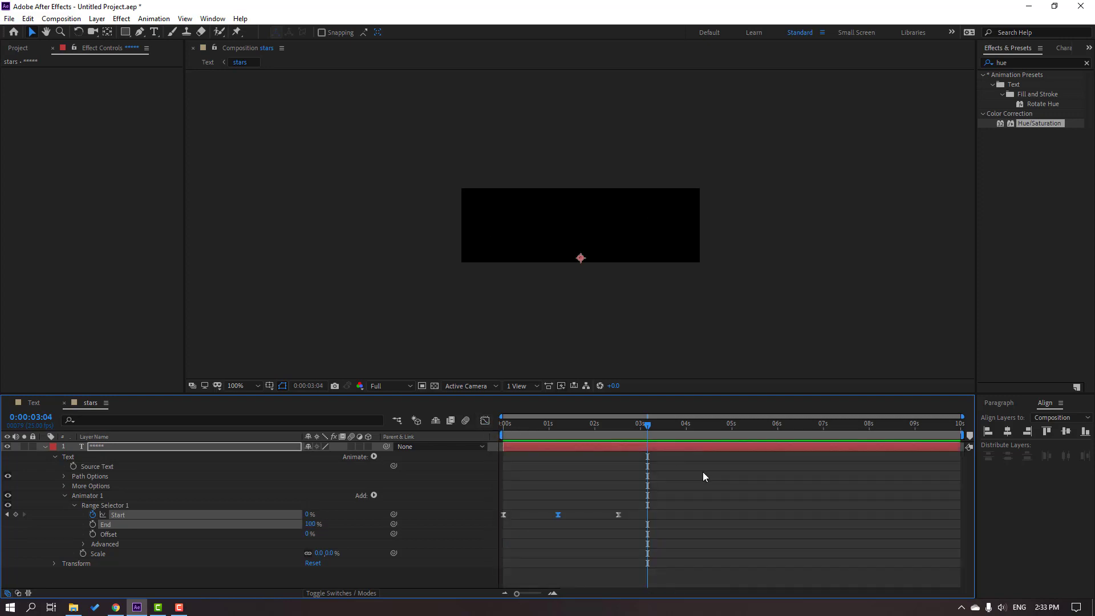
left_click(595, 505)
left_click_drag(596, 505, 487, 515)
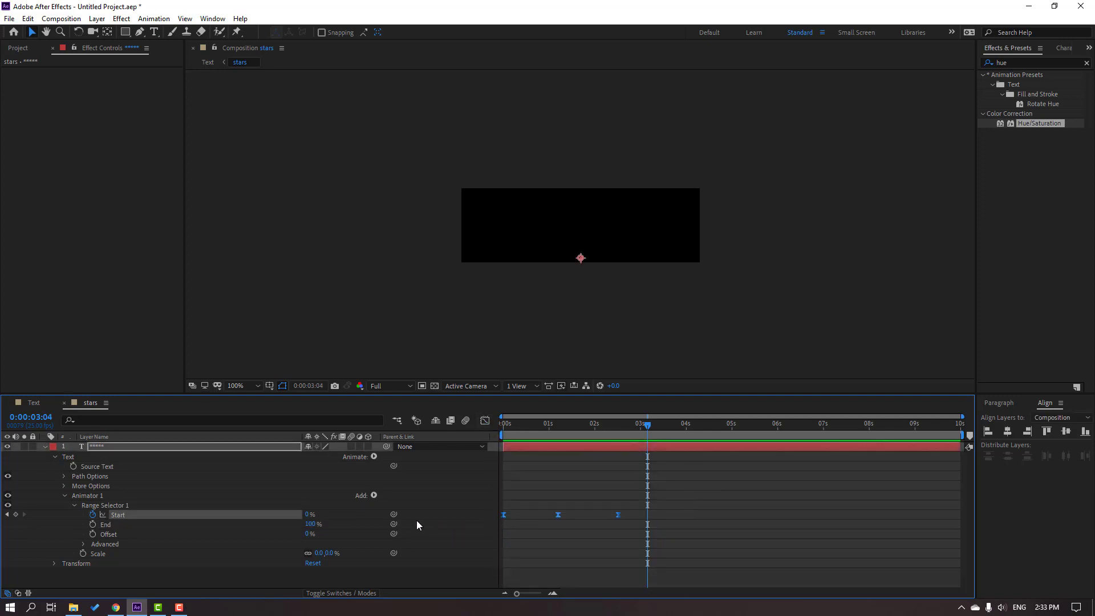
left_click(93, 515, "alt")
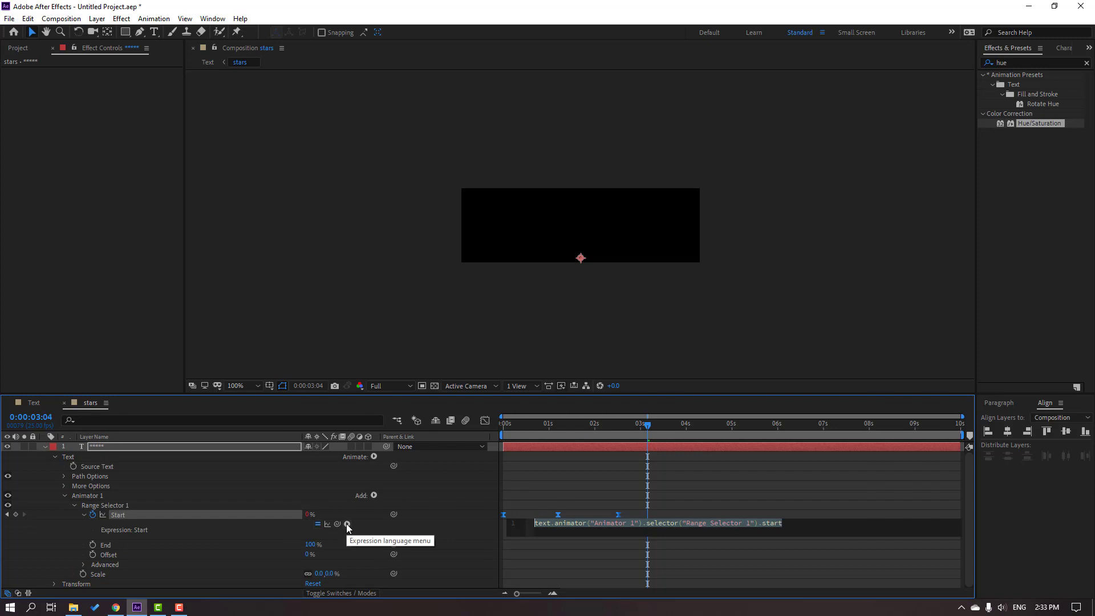
left_click(346, 524)
mouse_move(385, 466)
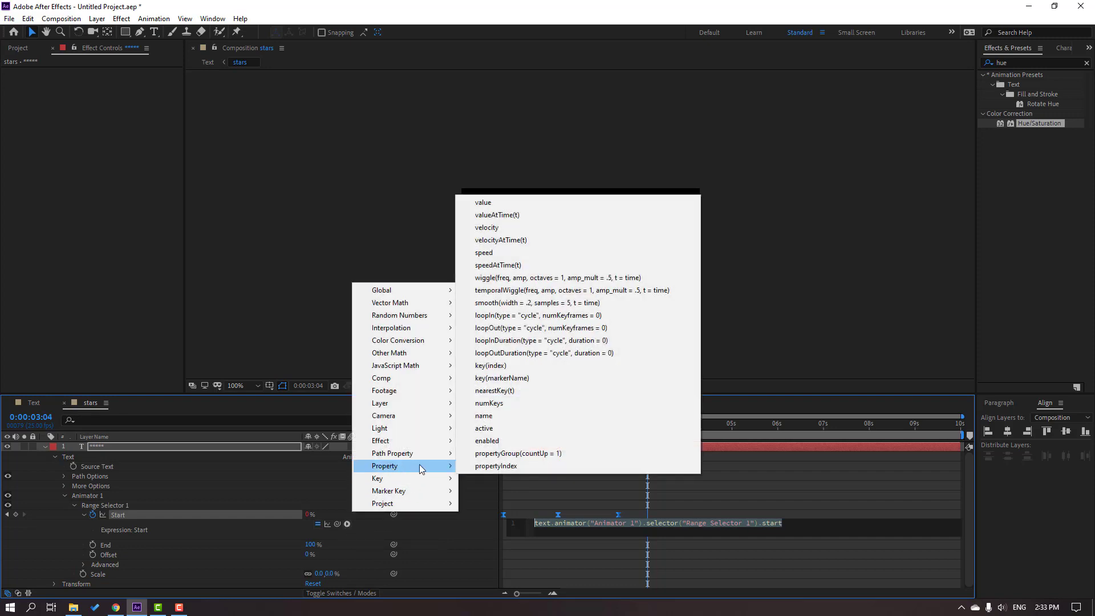
left_click(517, 358)
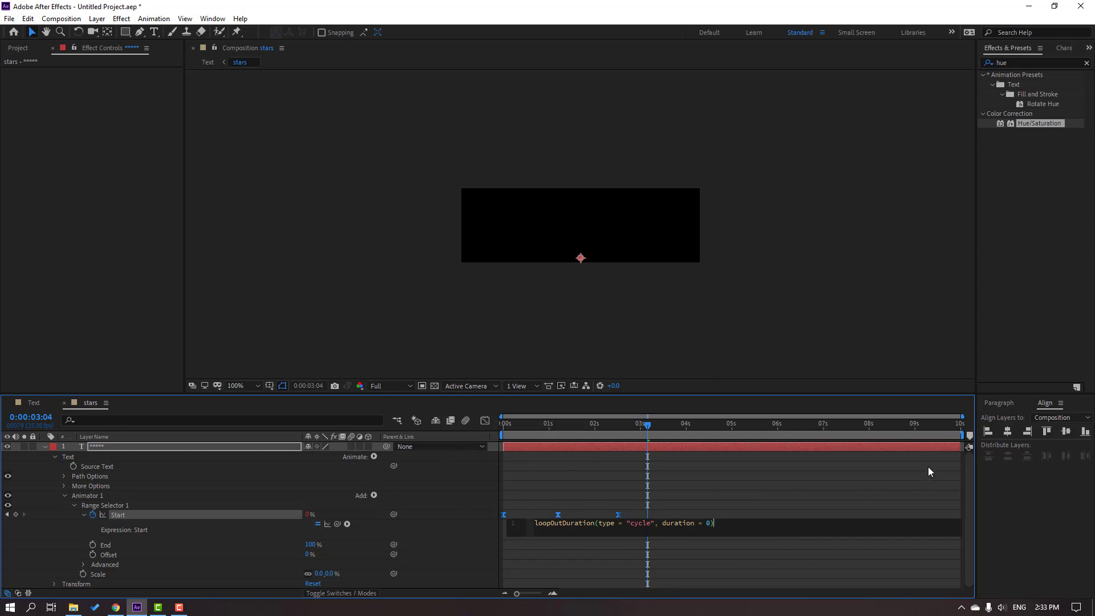
left_click(886, 474)
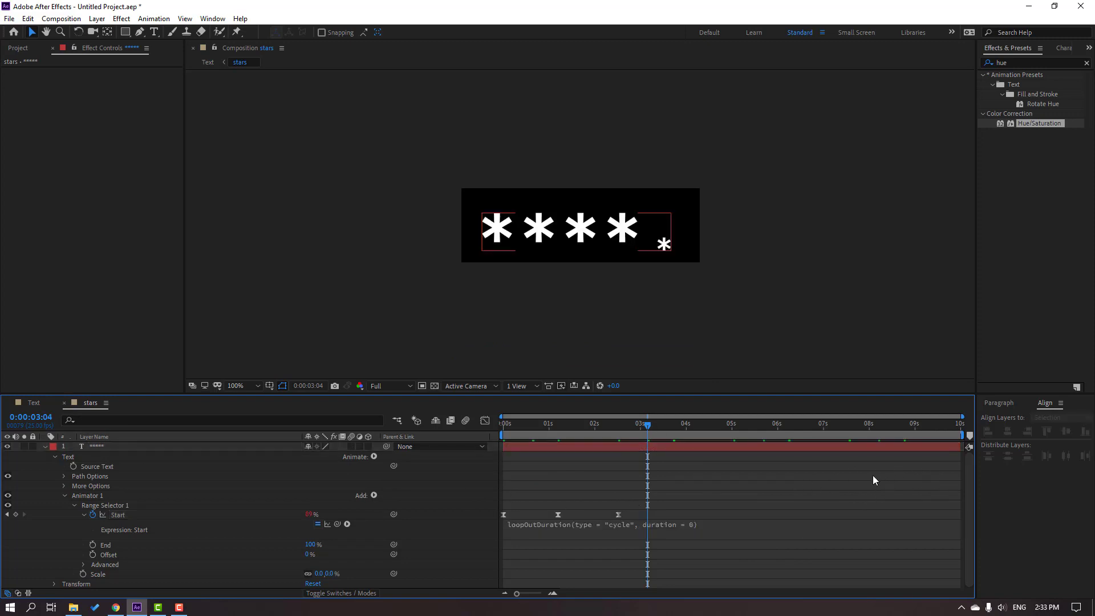
key("space")
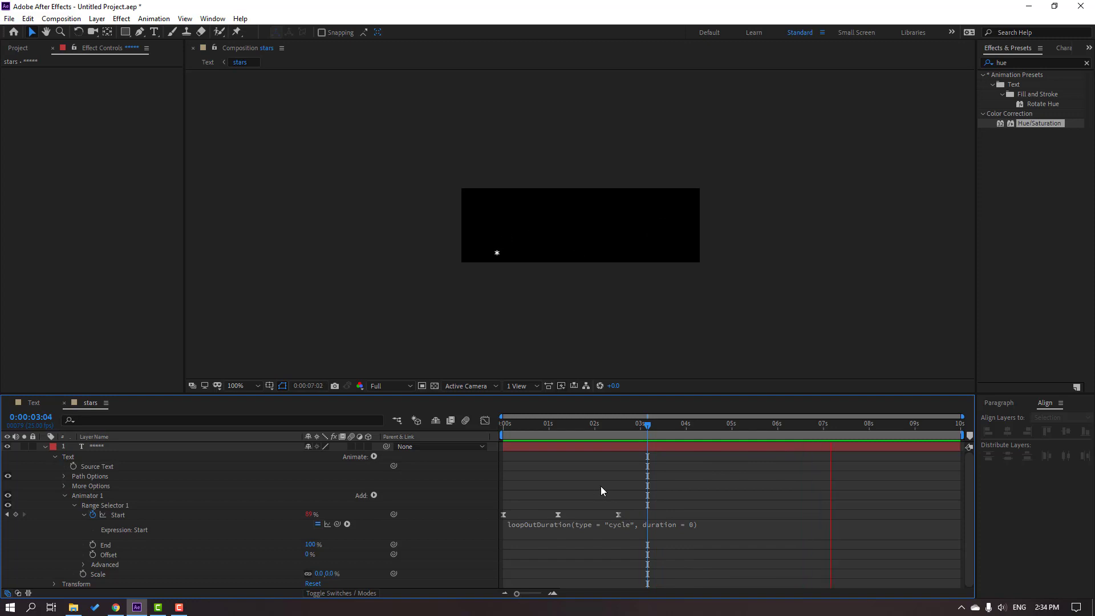
Step: Preview the sphere animation in the Text composition and scrub back to about 1:09
left_click(31, 402)
key("space")
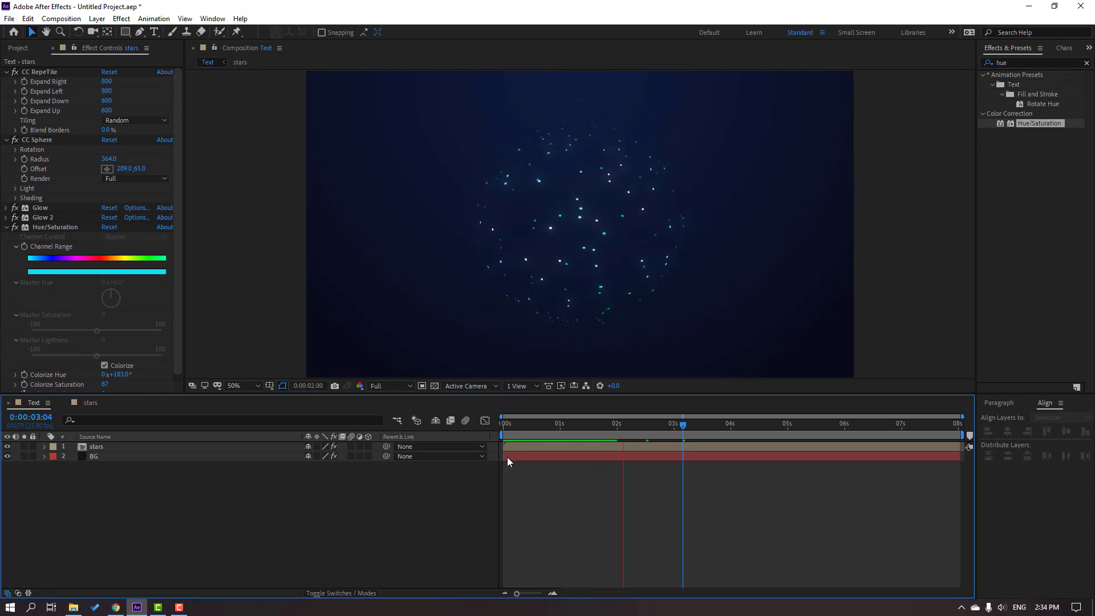
key("comma")
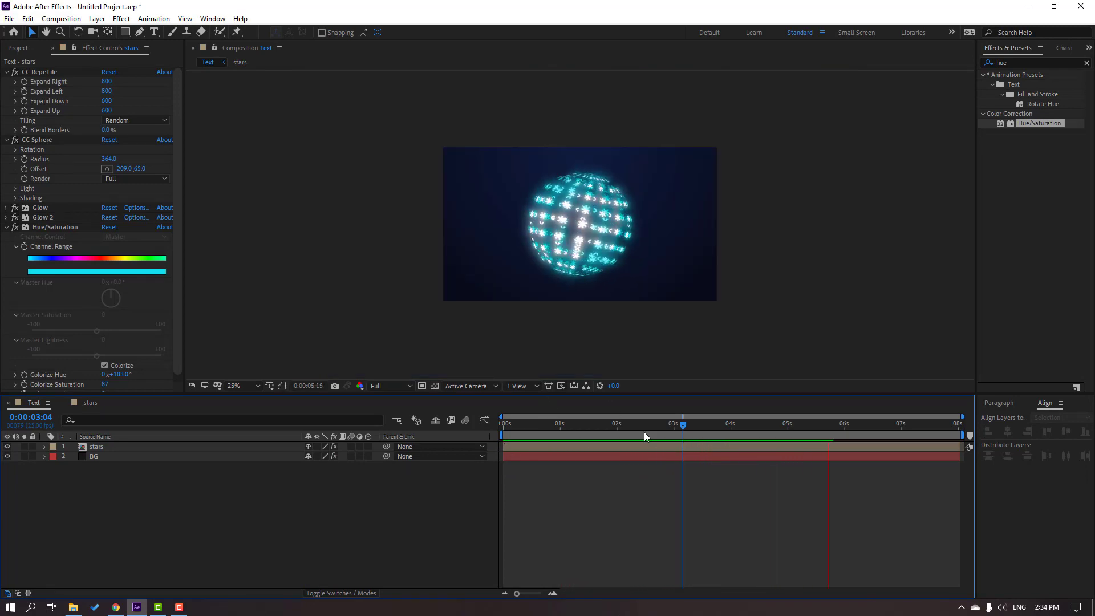
left_click_drag(679, 431, 581, 428)
key("period")
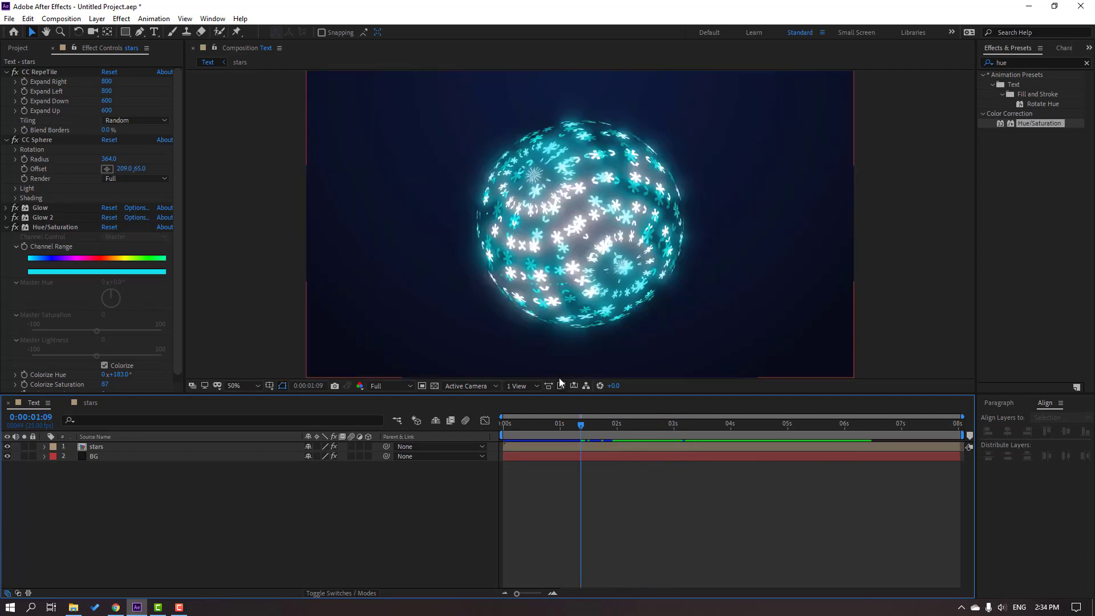
Step: Duplicate the stars layer and scale the copy to 237%
left_click(96, 449)
key("ctrl+d")
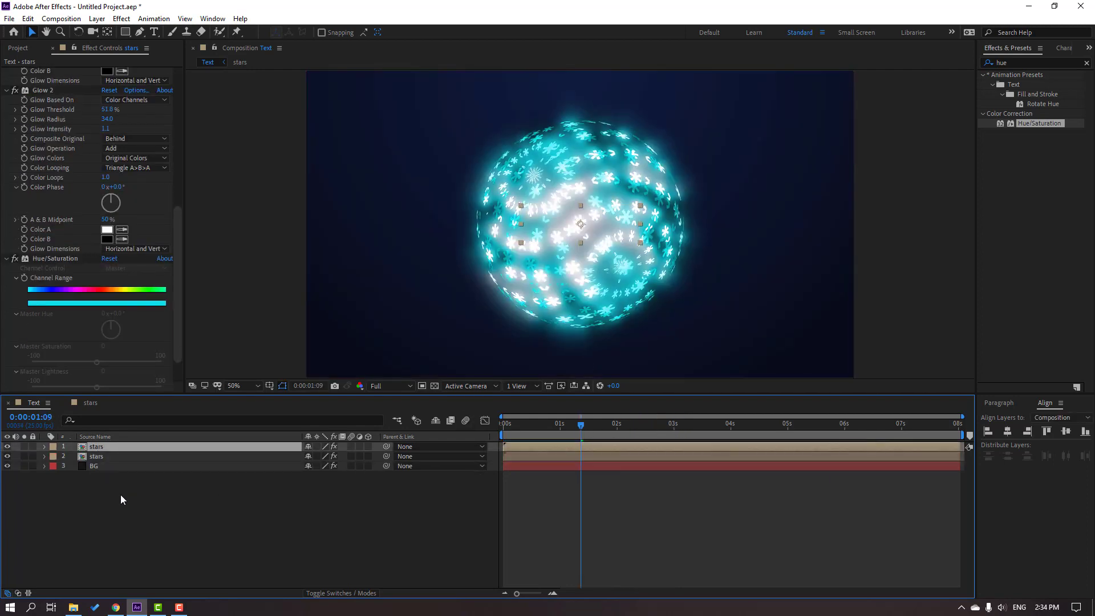
left_click(98, 457)
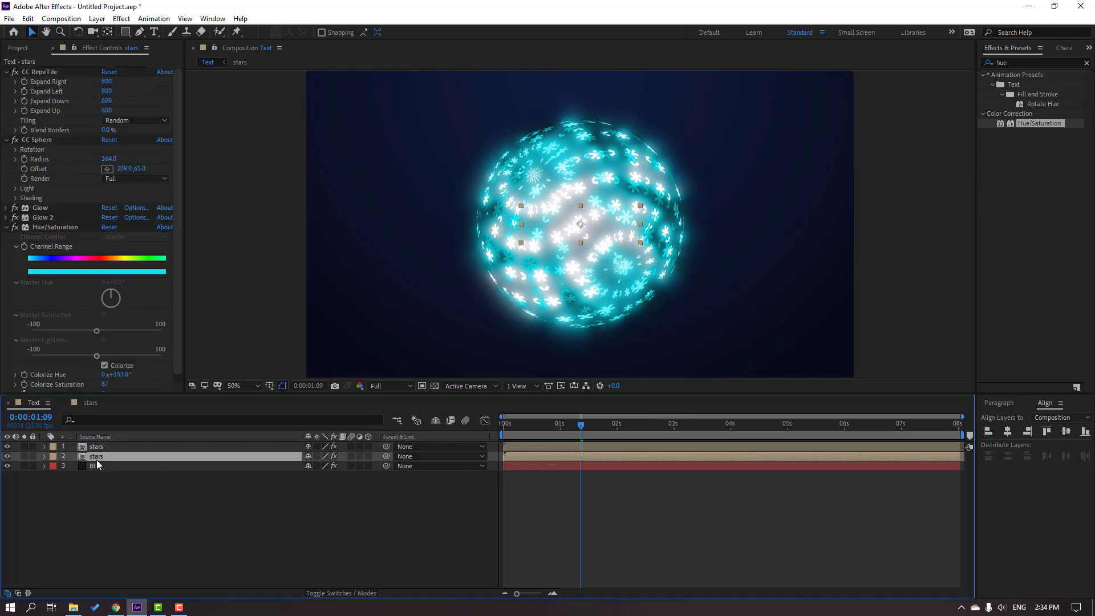
key("s")
left_click_drag(322, 465, 437, 466)
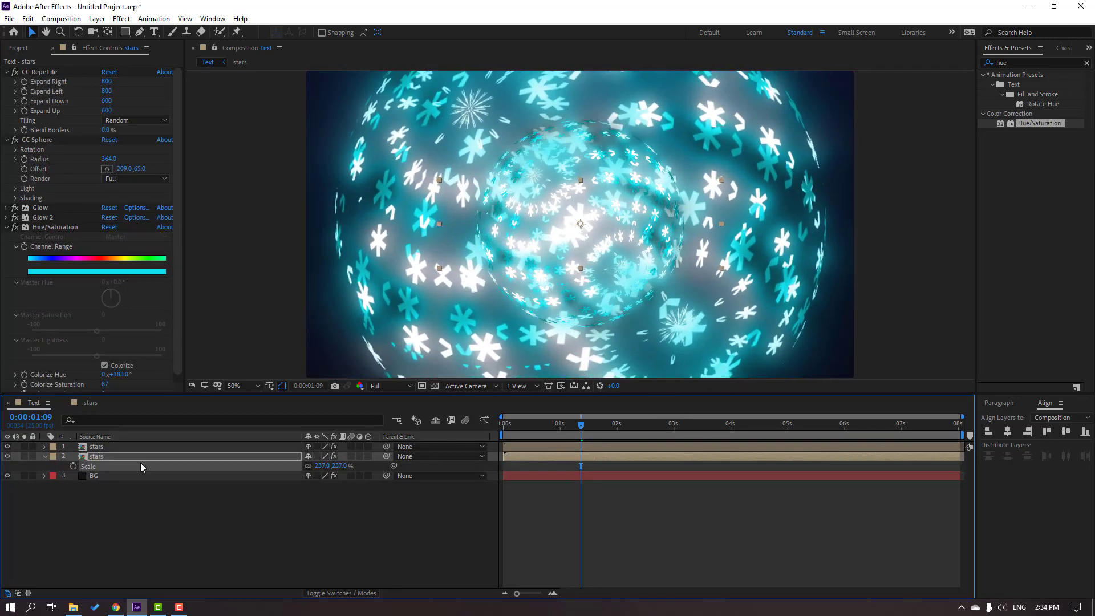
Step: Lower the enlarged copy's opacity to 6% and preview the faint overlaid sphere
left_click(127, 461)
key("t")
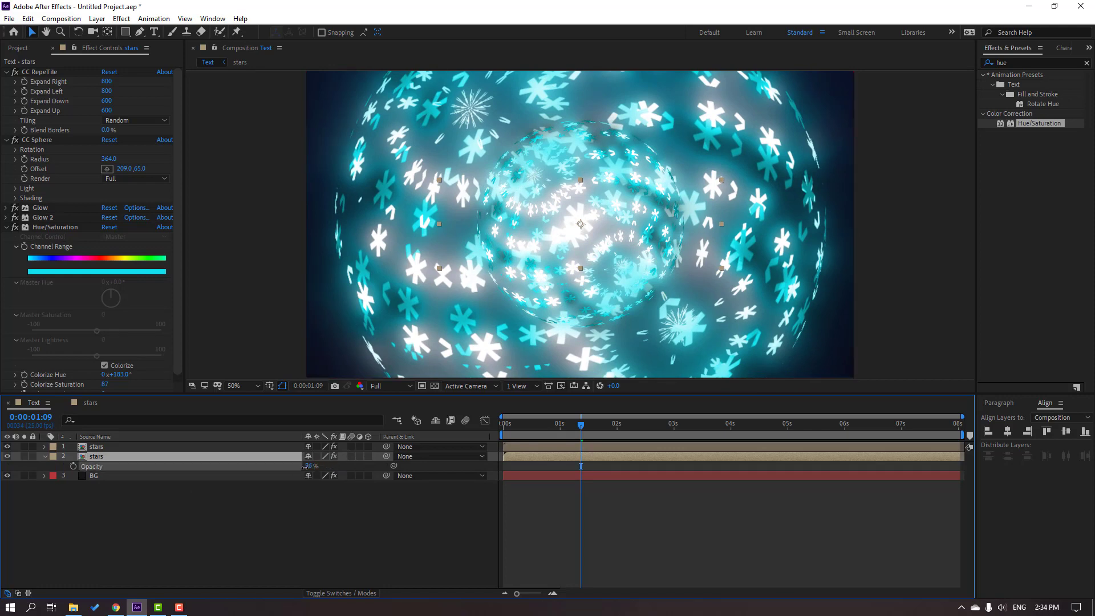
mouse_move(310, 466)
left_mouse_down()
mouse_move(273, 469)
mouse_move(296, 468)
left_mouse_up()
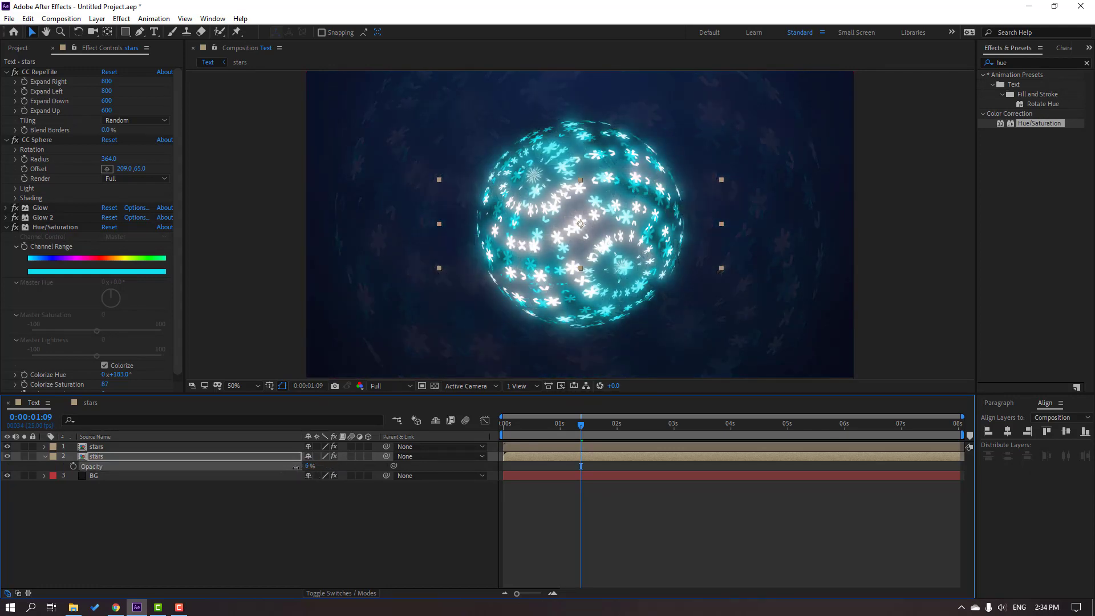
key("space")
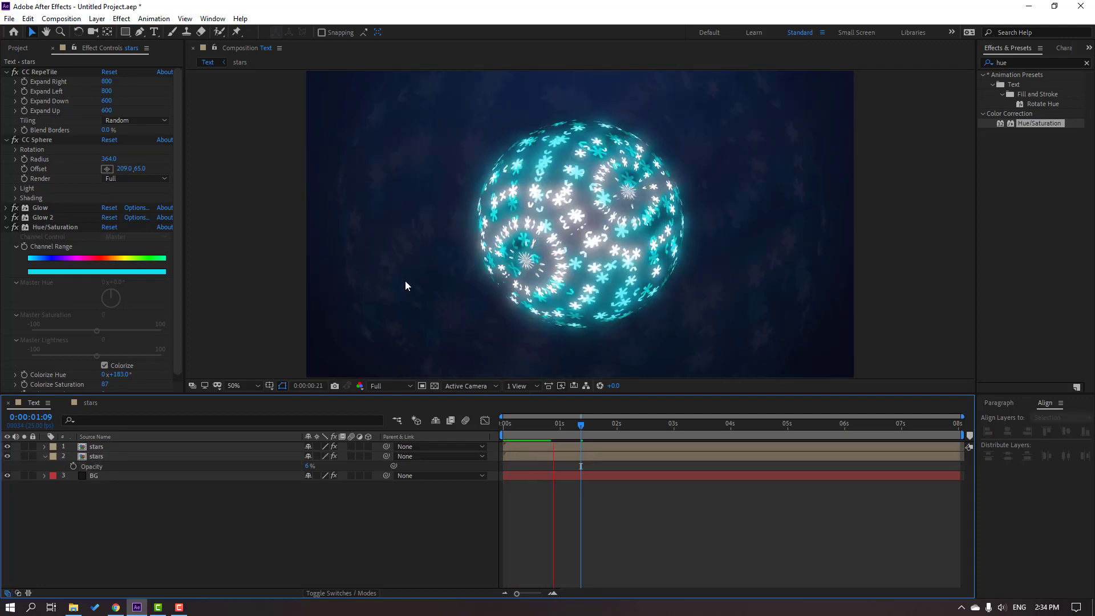
scroll(405, 280, "down", 1)
scroll(310, 304, "up", 1)
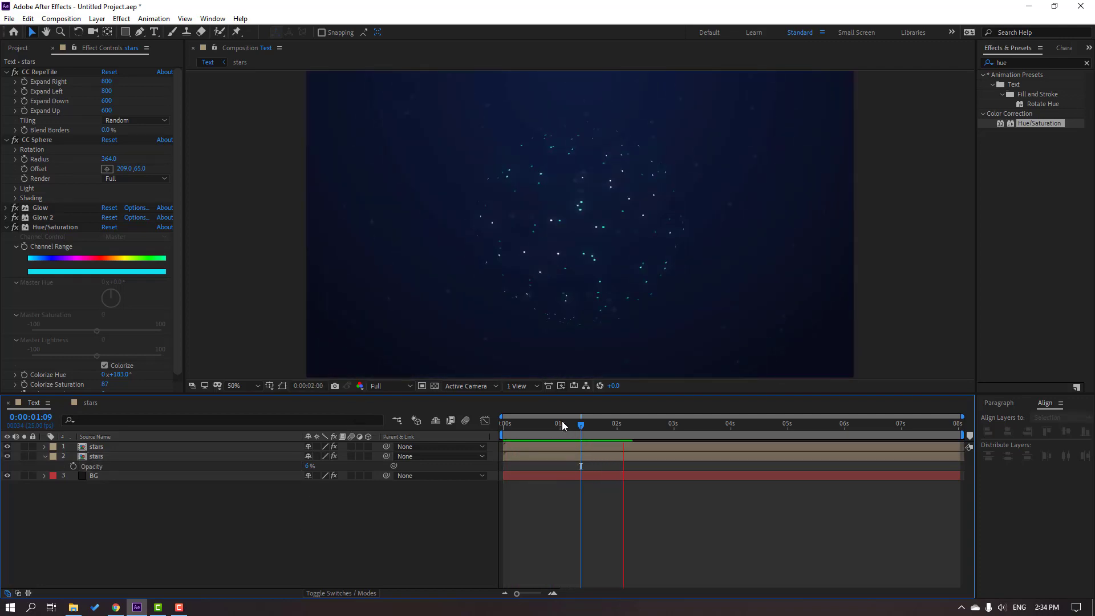
Step: Set the enlarged stars copy to Multiply blending with raised opacity and preview it
left_click(563, 424)
left_click(96, 457)
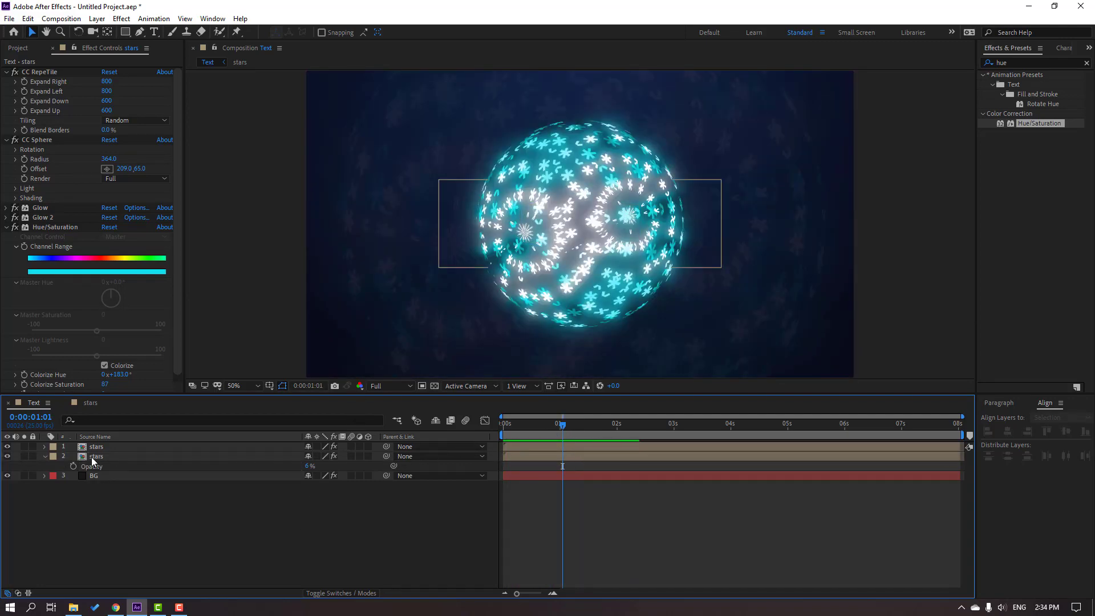
left_click(326, 593)
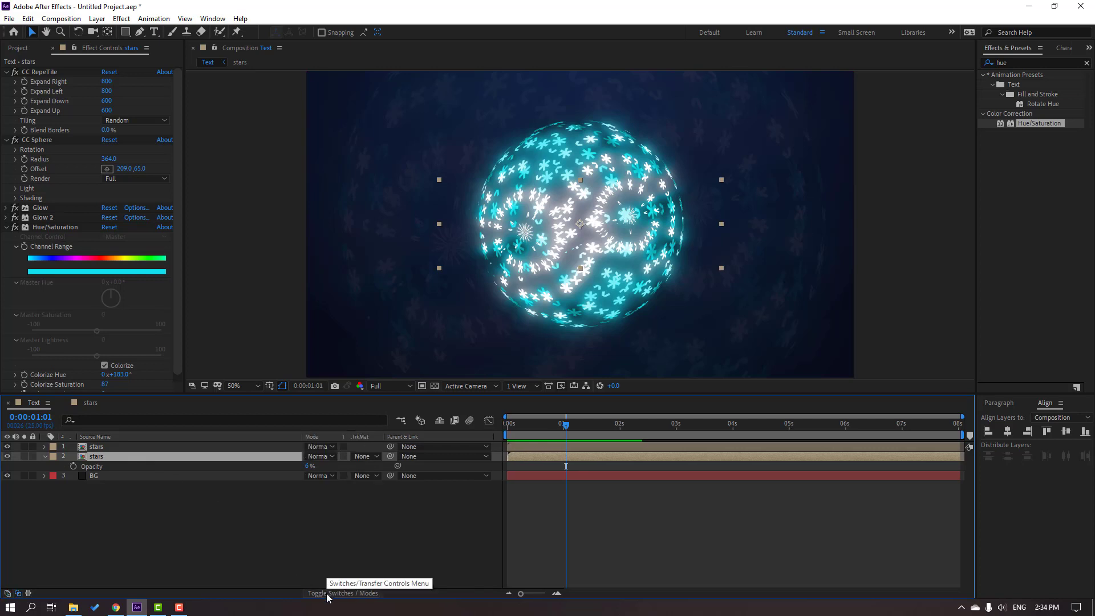
left_click(322, 458)
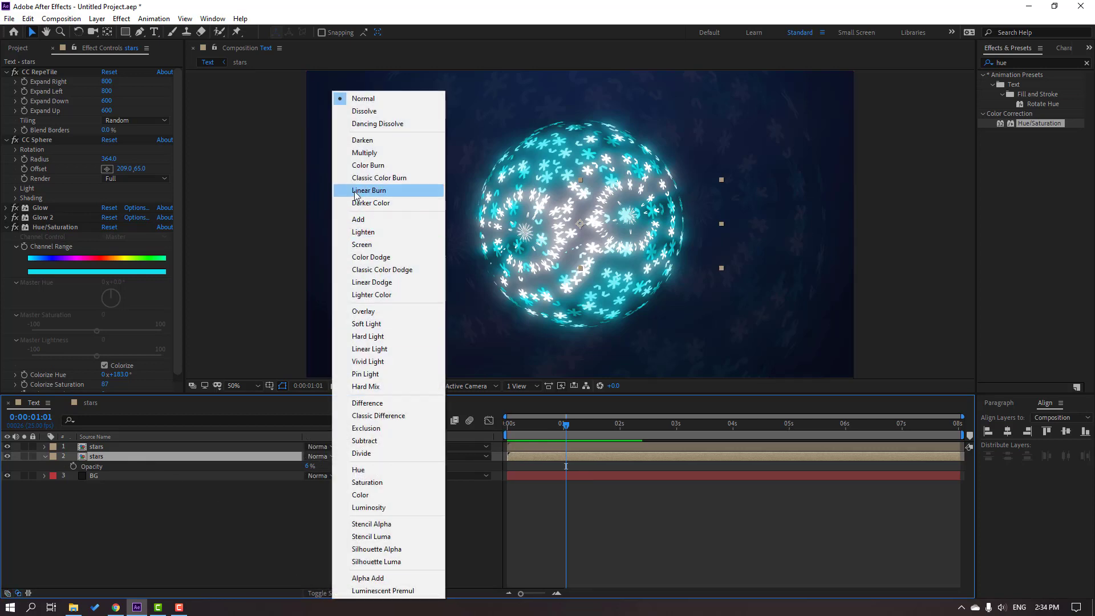
left_click(363, 153)
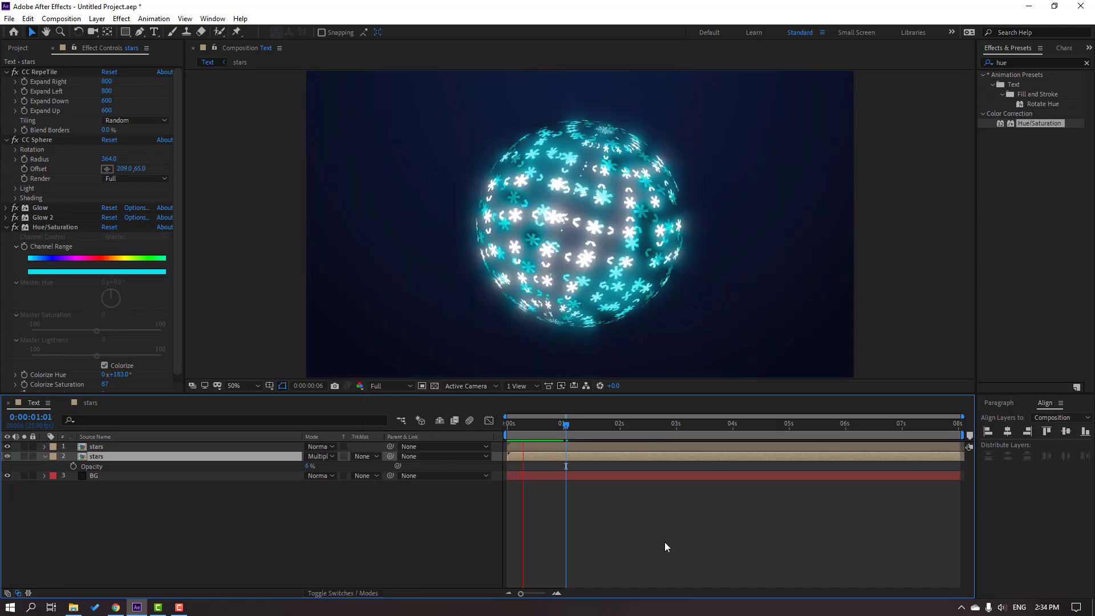
left_click_drag(308, 466, 289, 539)
left_click(290, 539)
key("space")
scroll(325, 299, "down", 2)
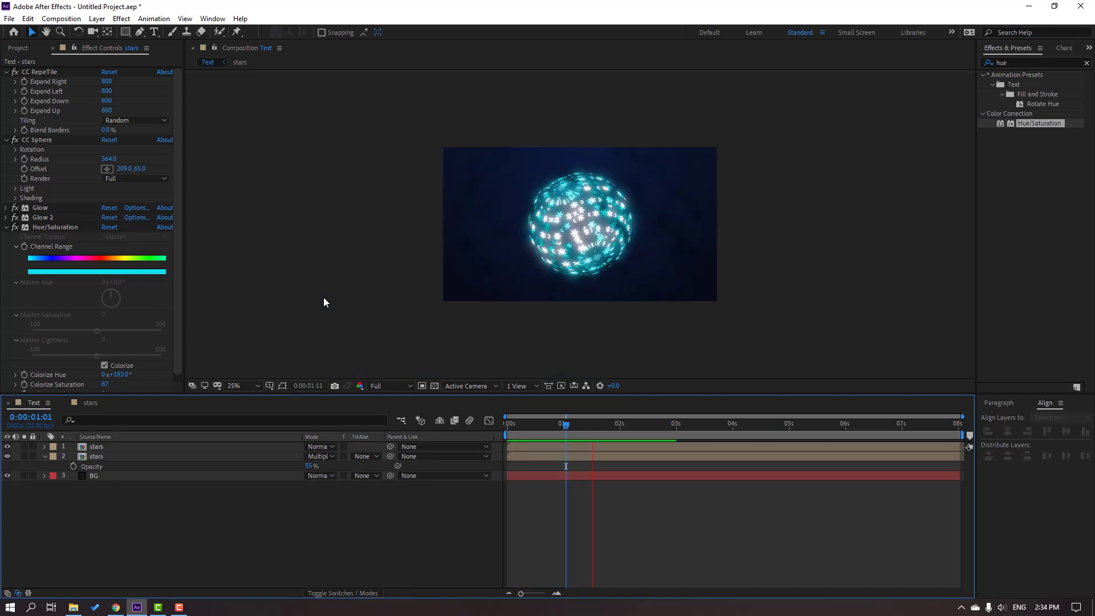
scroll(318, 304, "up", 2)
key("space")
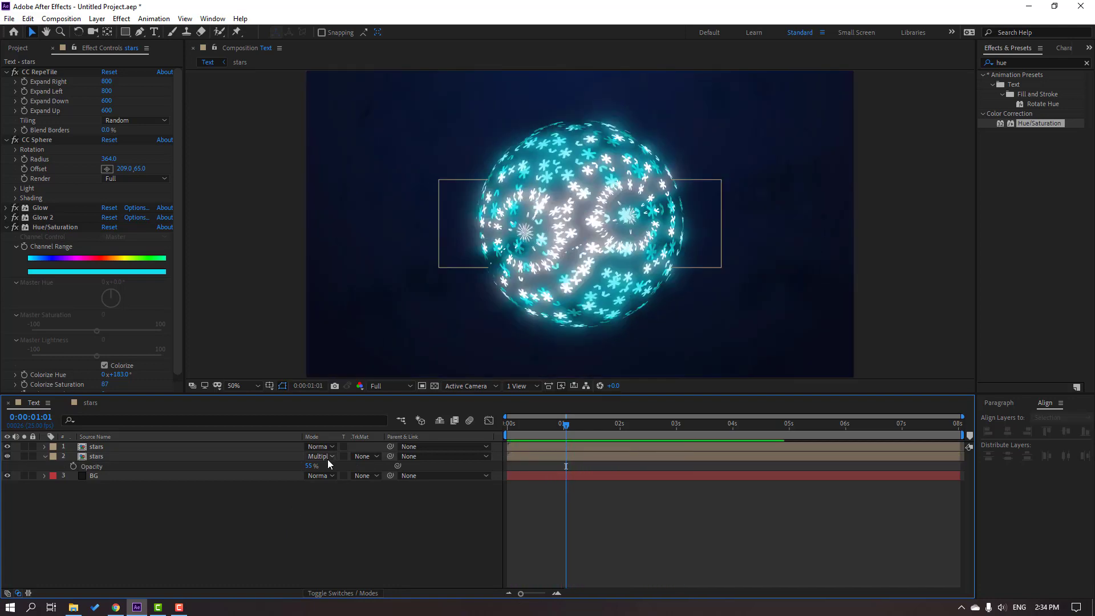
Step: Try Darken and then Screen blending on the copy, previewing each
left_click(325, 459)
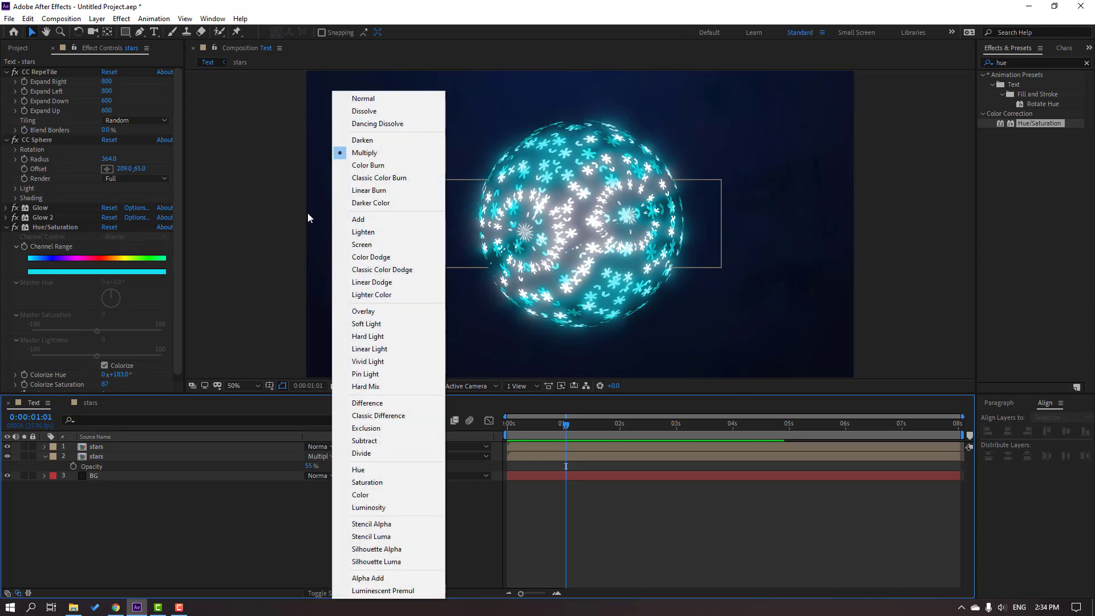
left_click(352, 141)
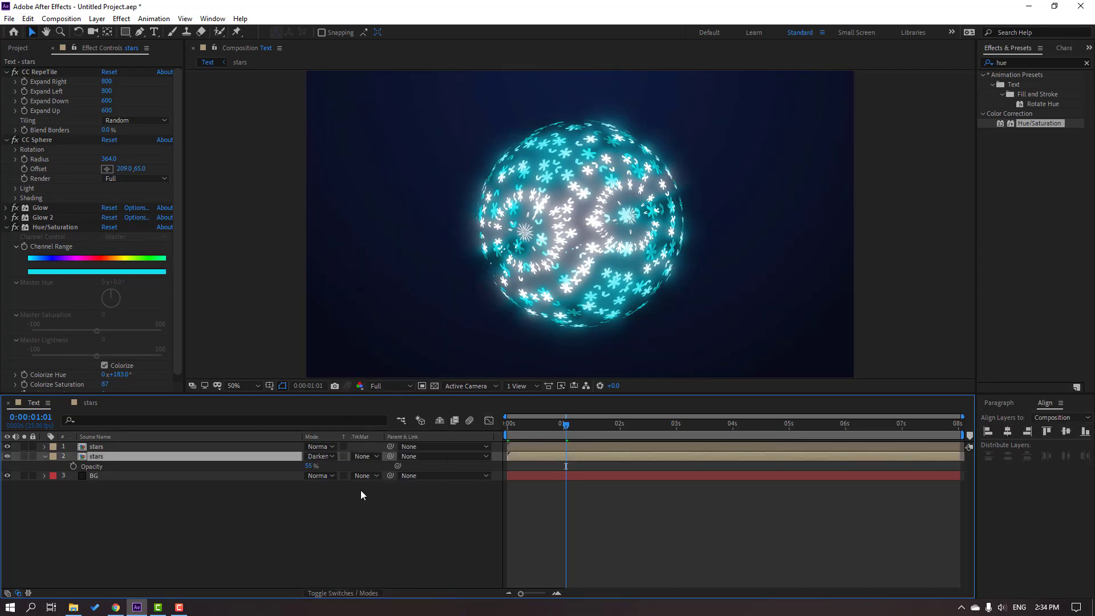
key("space")
key("space")
left_click(319, 456)
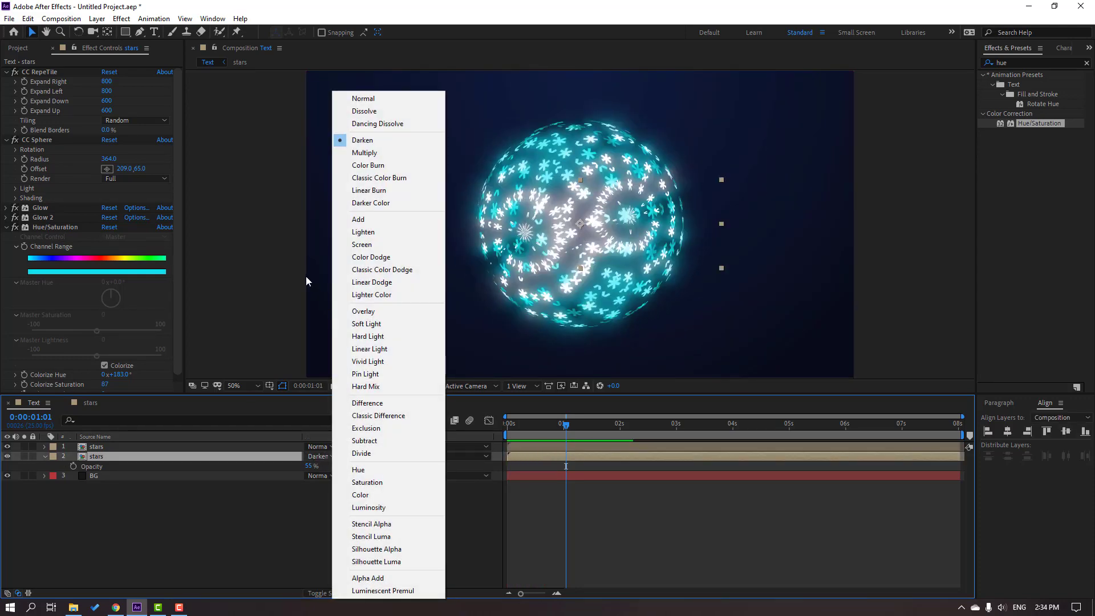
left_click(347, 246)
key("space")
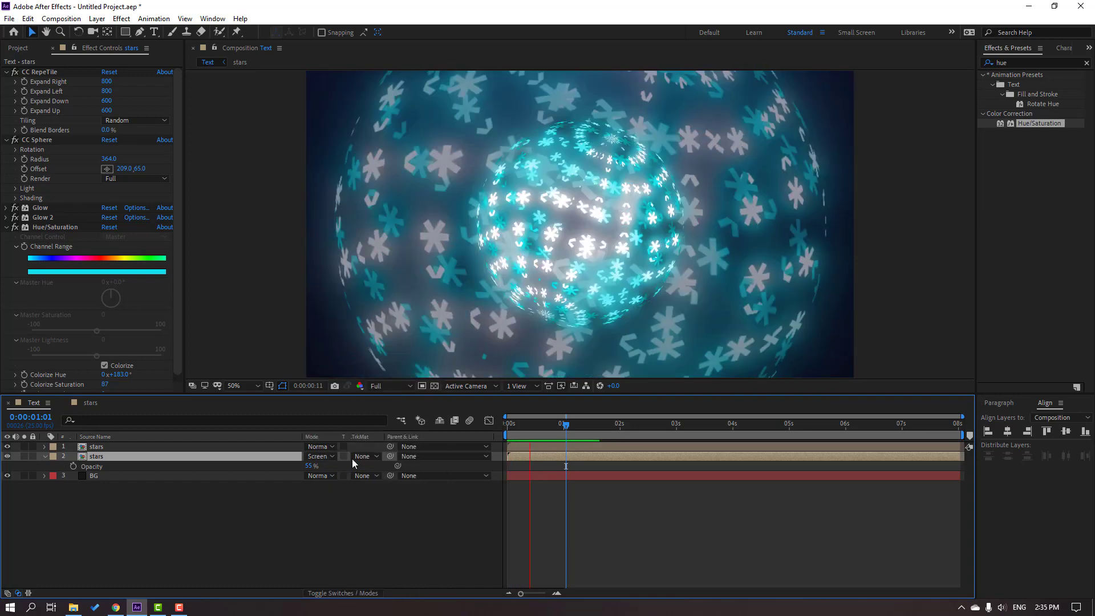
key("space")
Step: Settle on Overlay blending at 20% opacity and preview the faint starry haze
left_click(317, 455)
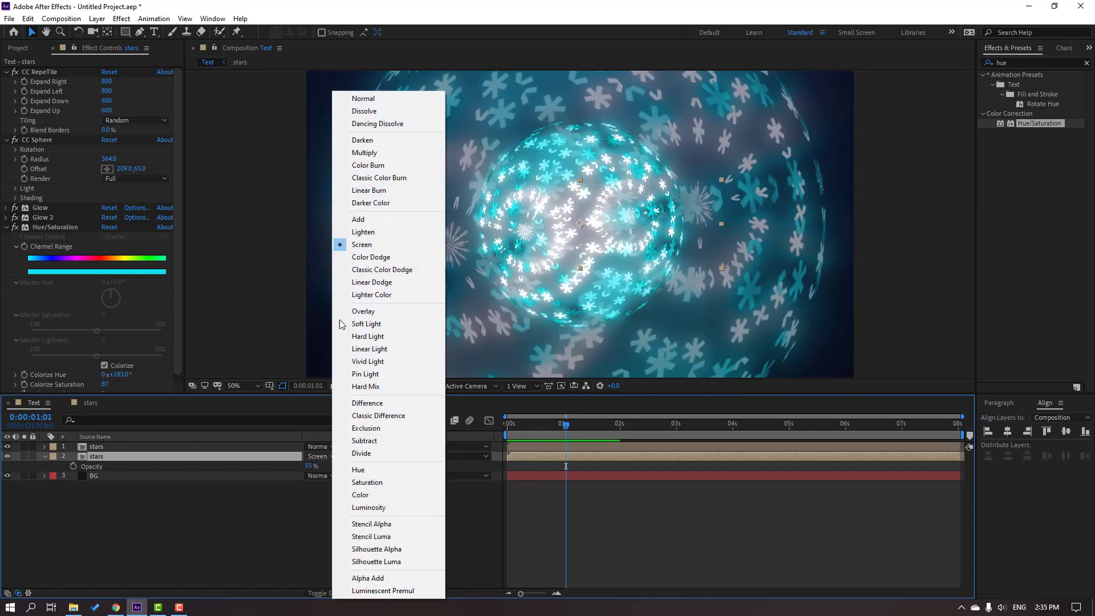
left_click(358, 310)
key("space")
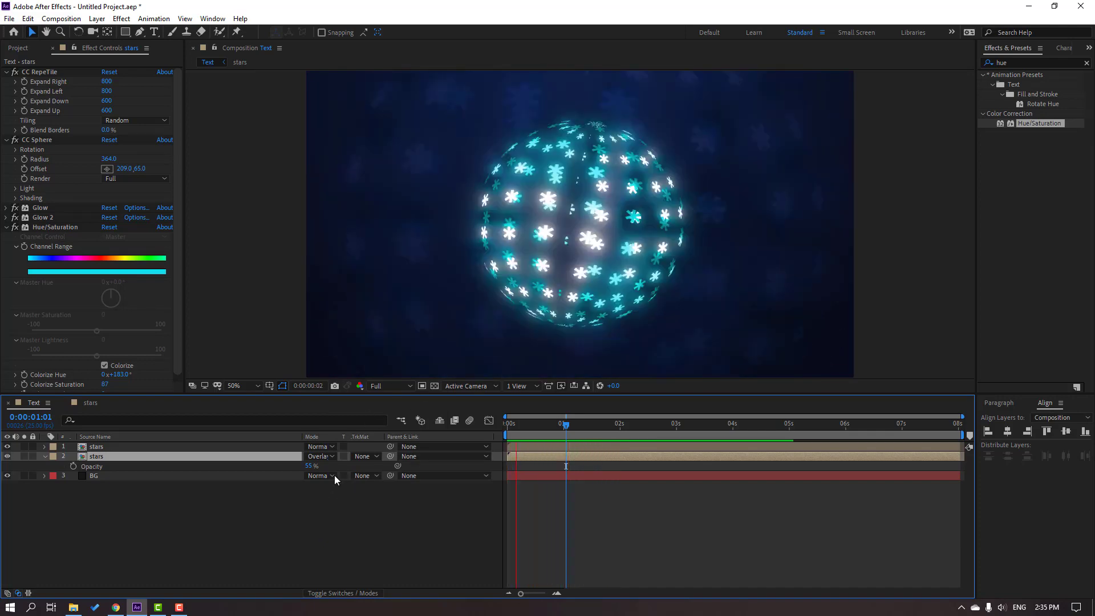
key("space")
left_click(342, 287)
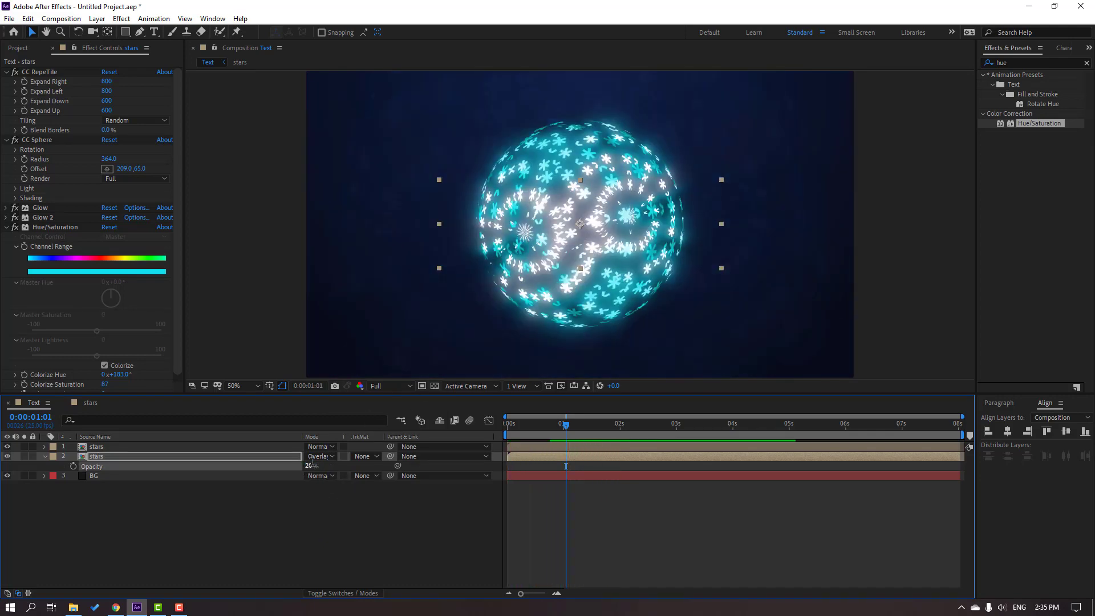
key("space")
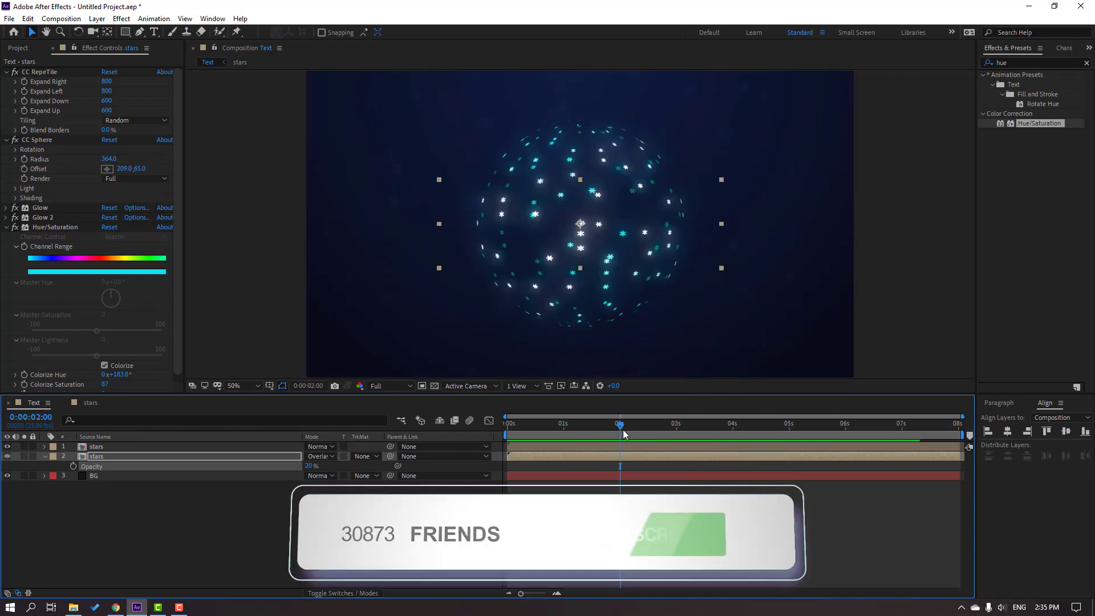
key("space")
key("comma")
key("space")
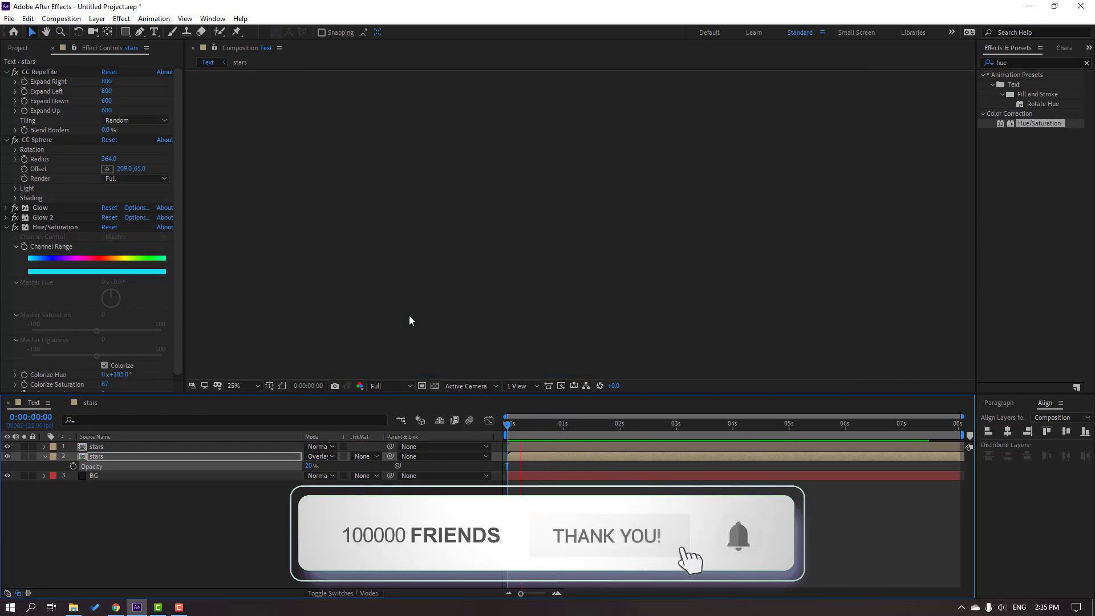